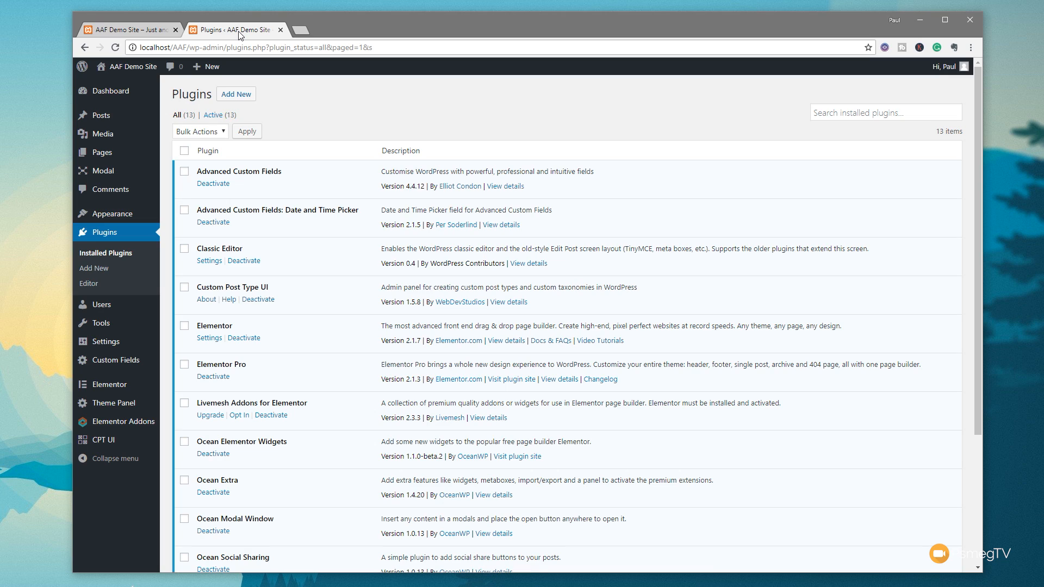
Start a new CPT UI post type with slug "events", plural label "Events" and singular label "Event"
mouse_move(103, 440)
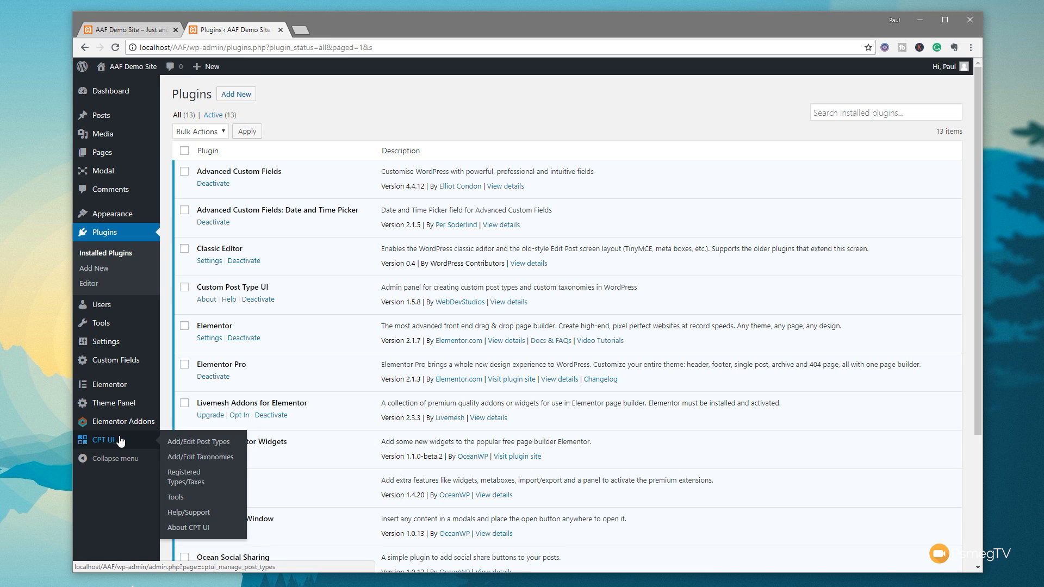
click(183, 446)
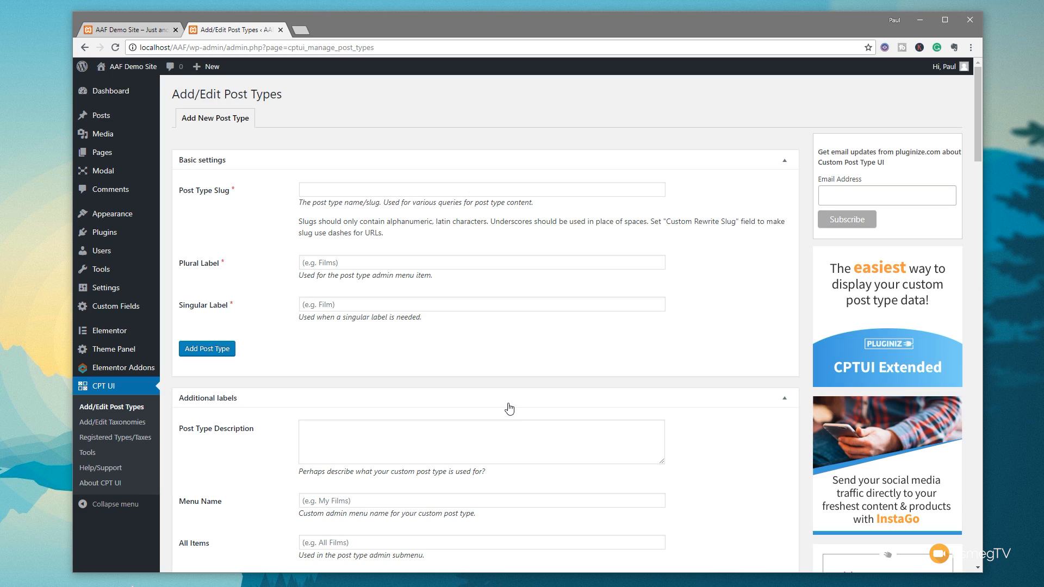
click(343, 190)
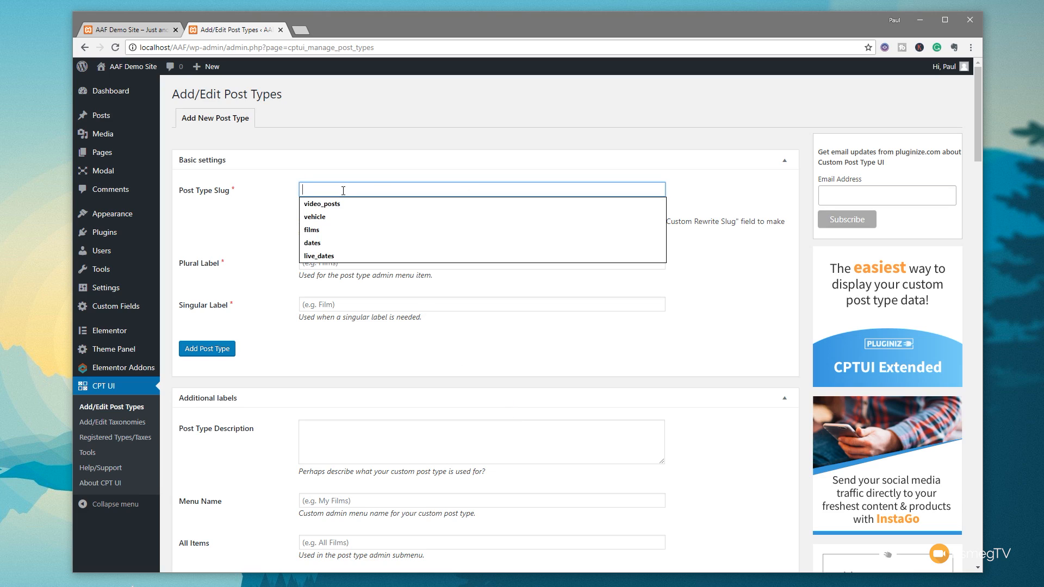
text(events)
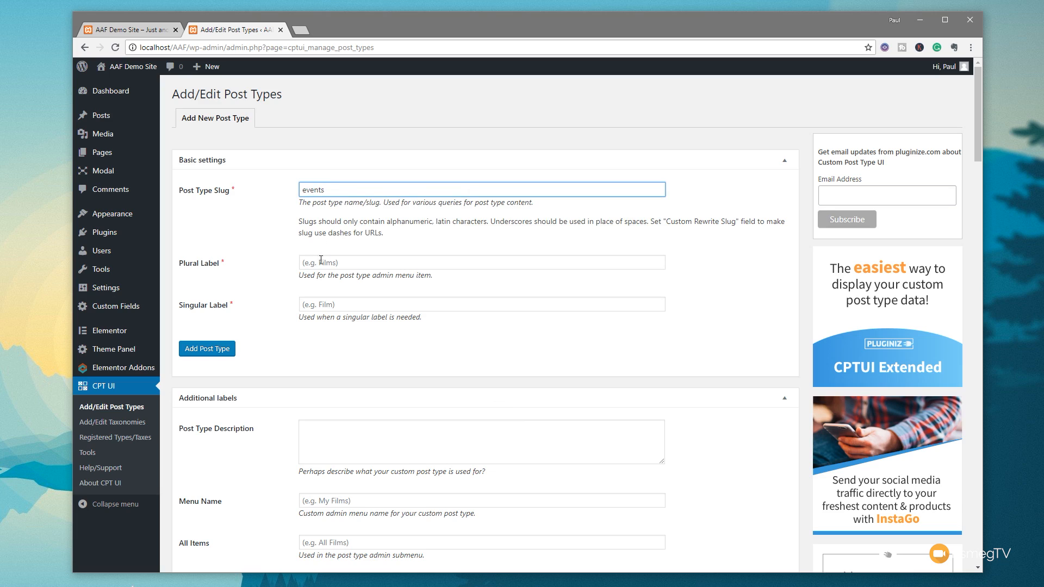
click(320, 261)
text(Events)
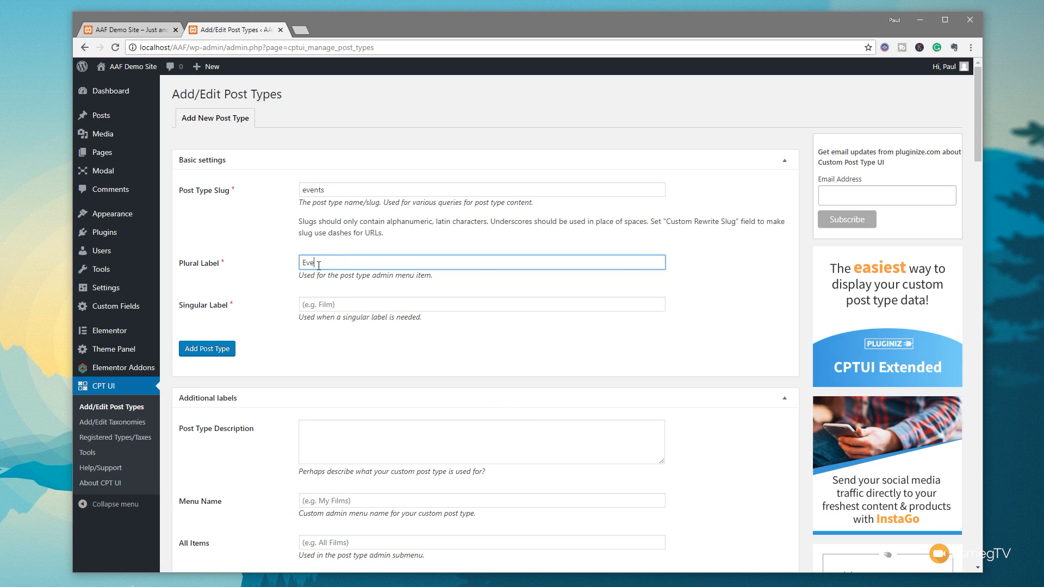
click(323, 303)
text(Event)
Set Has Archive to True in the new post type's settings
scroll(315, 305, down, 3)
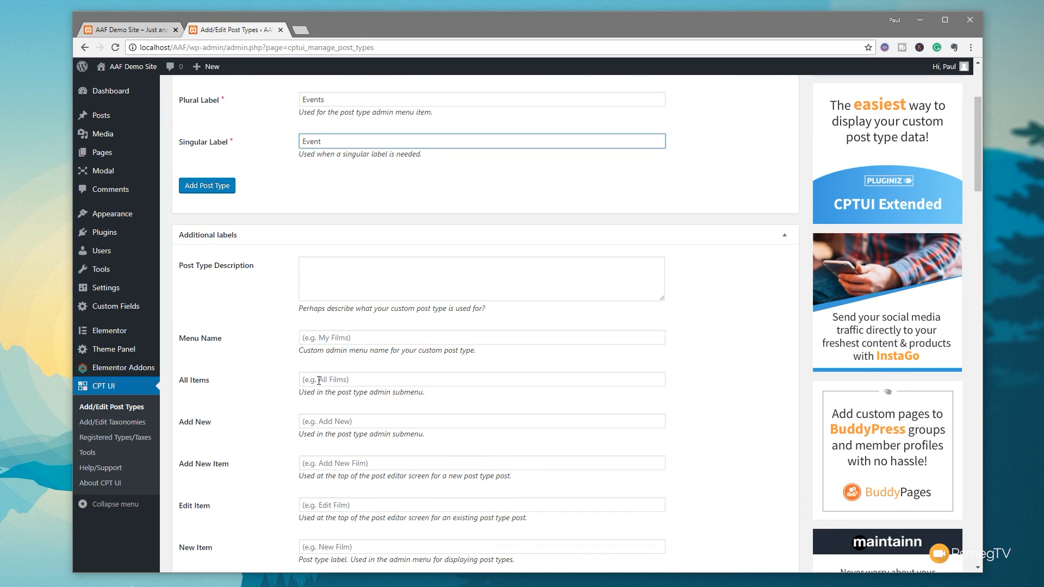
scroll(319, 381, down, 10)
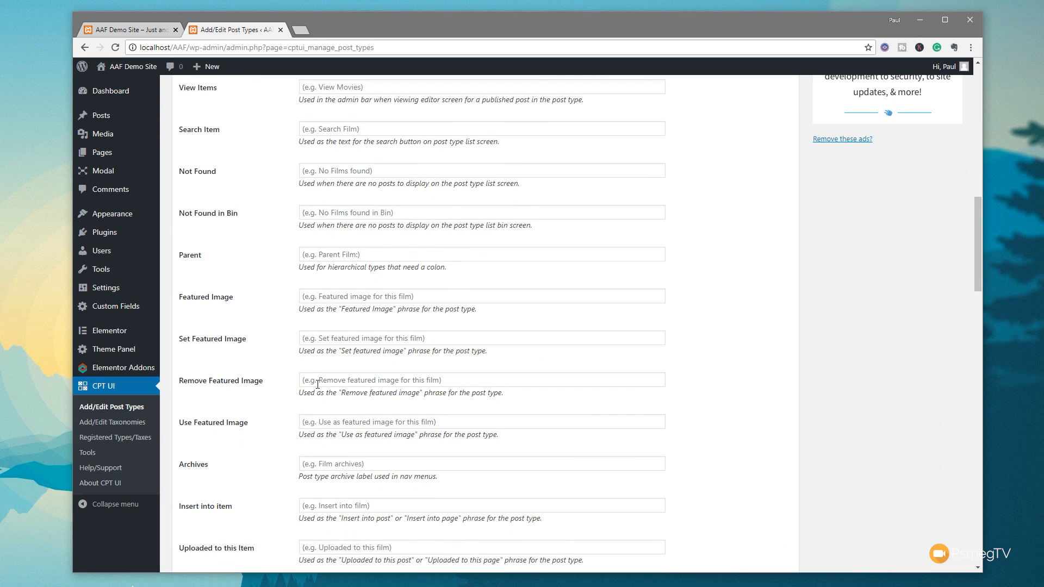
scroll(318, 384, down, 7)
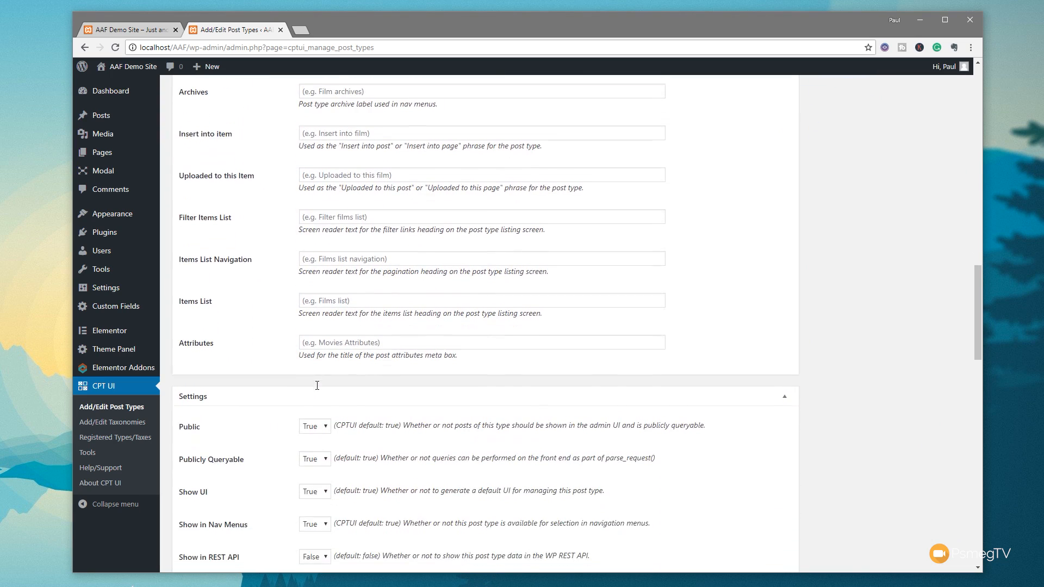
scroll(290, 370, down, 4)
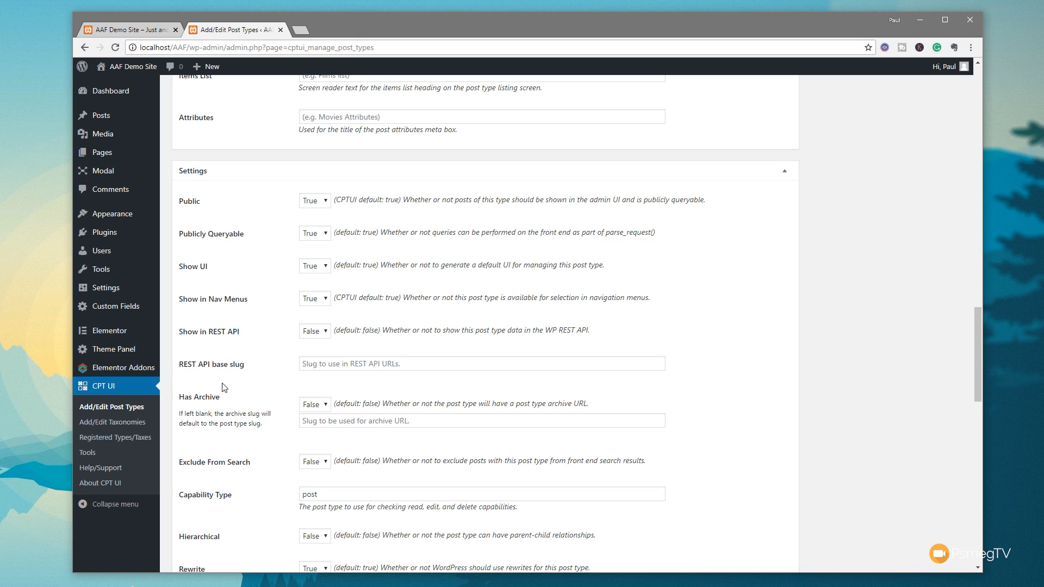
click(325, 404)
click(310, 430)
Set the post type's Menu Position to 2
scroll(267, 403, down, 3)
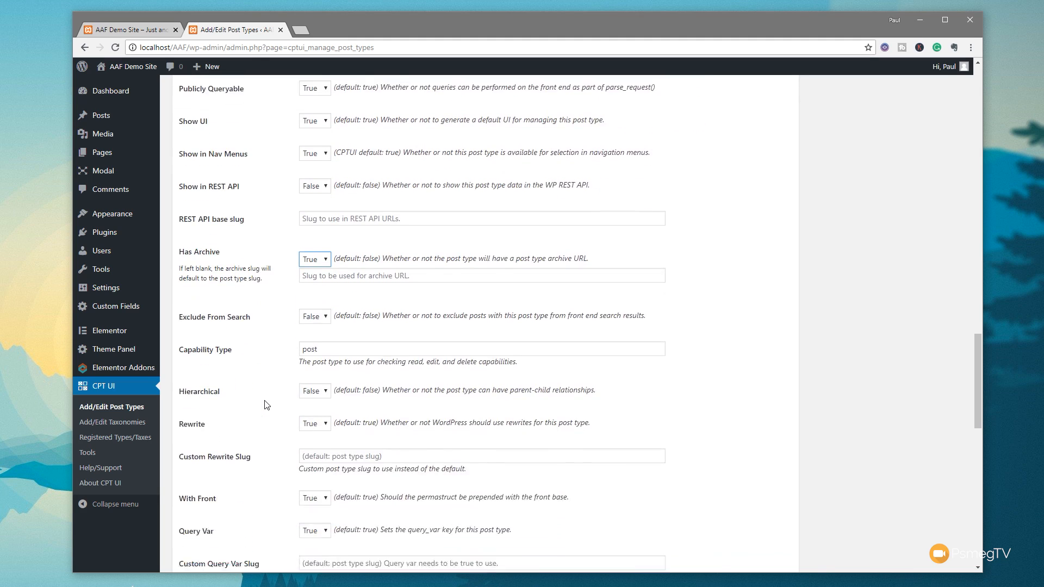
scroll(267, 405, down, 5)
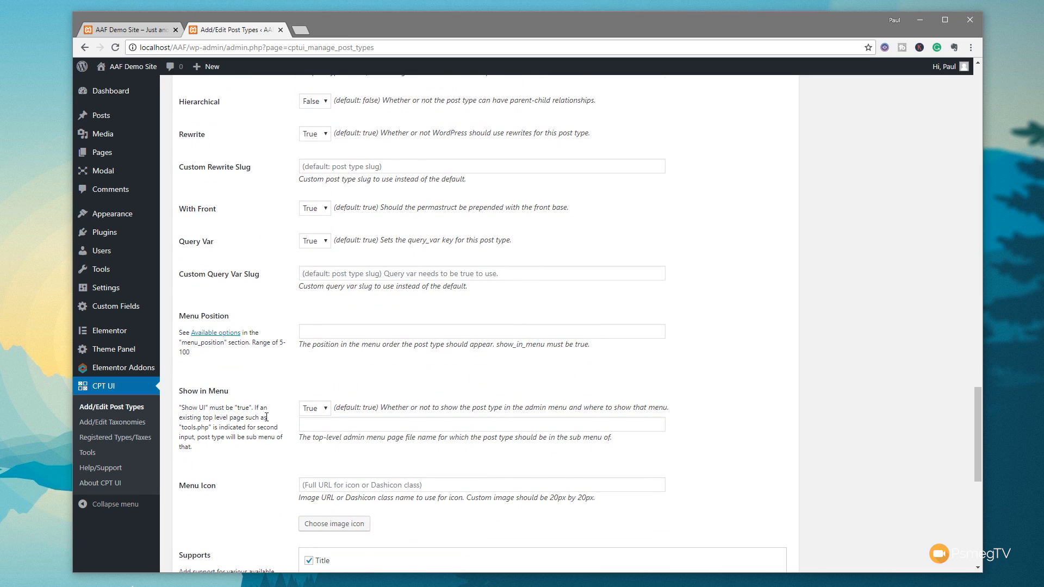
click(314, 331)
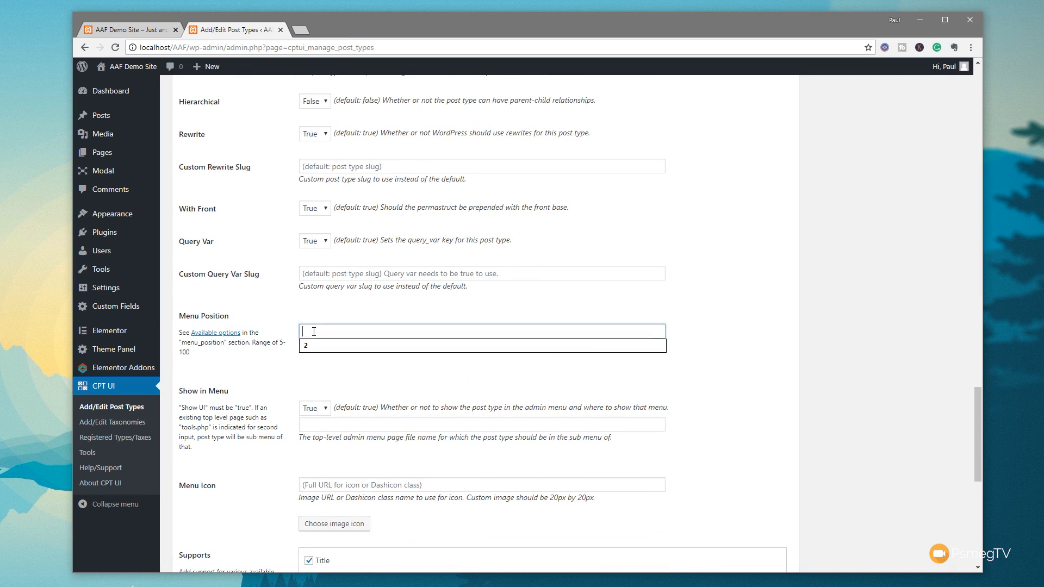
text(2)
click(351, 368)
scroll(248, 461, down, 1)
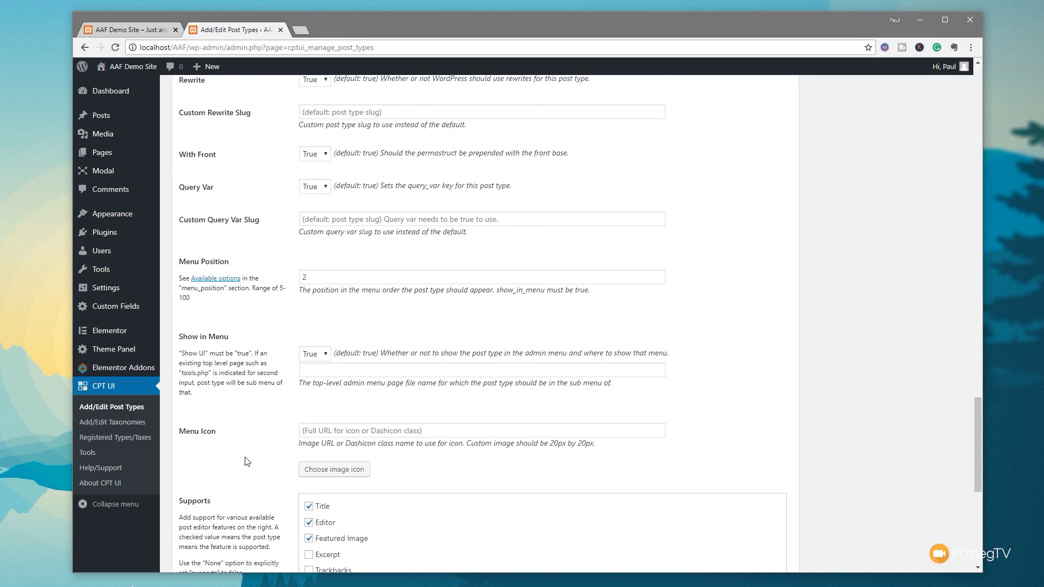
scroll(247, 461, down, 1)
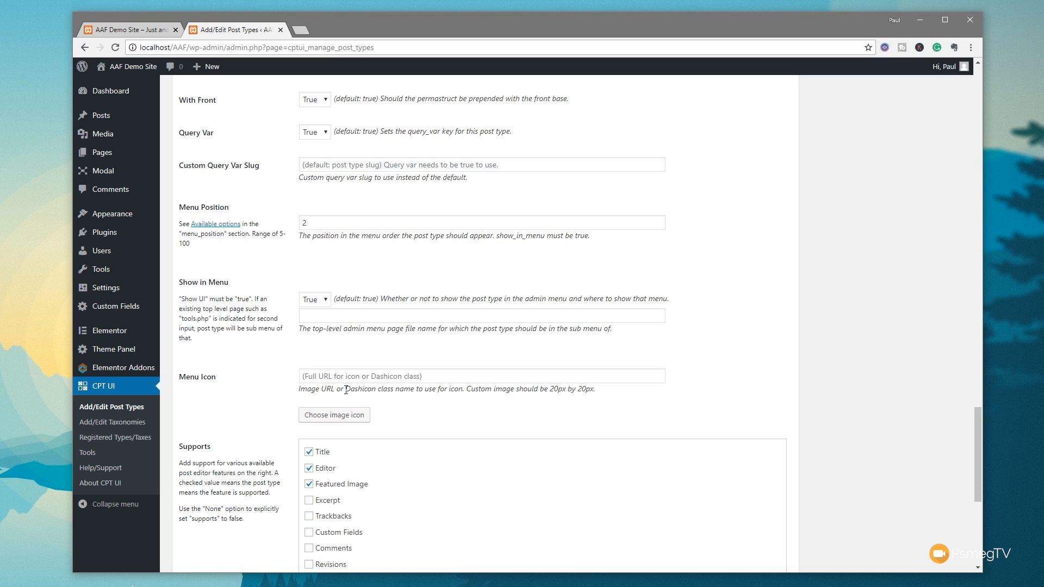
click(301, 30)
text(https://developer.wordpress.org/resource/dashicons/#star-half)
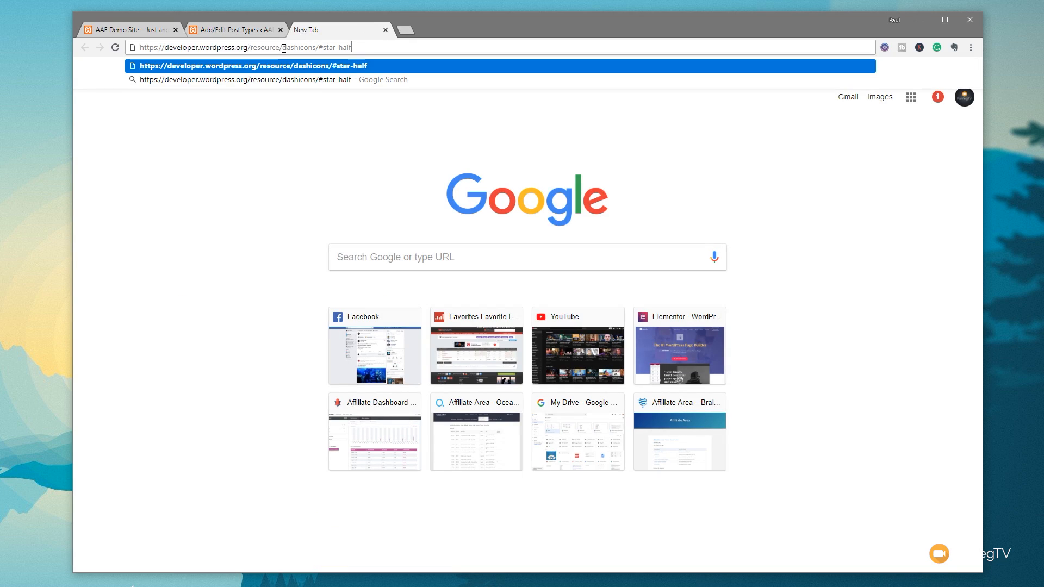
key(Return)
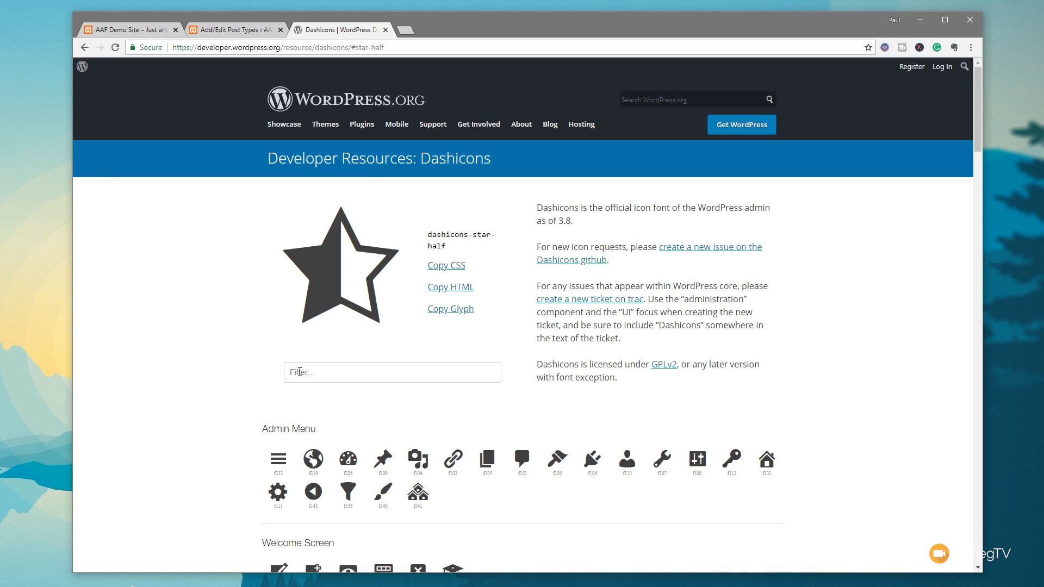
Choose the calendar-alt icon in the Posts Screen group and copy its class name, dashicons-calendar-alt
scroll(229, 379, down, 8)
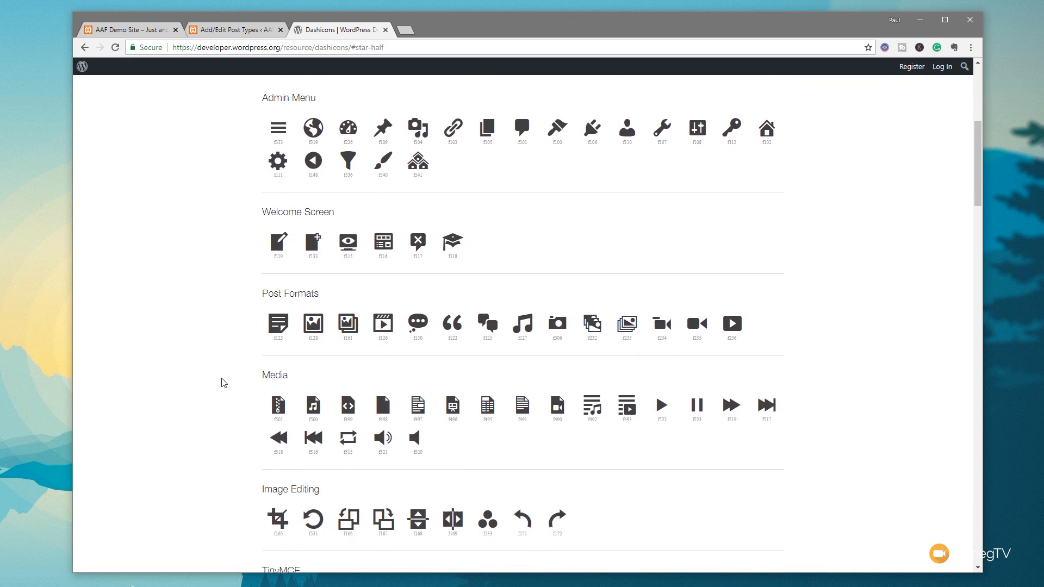
scroll(225, 384, down, 3)
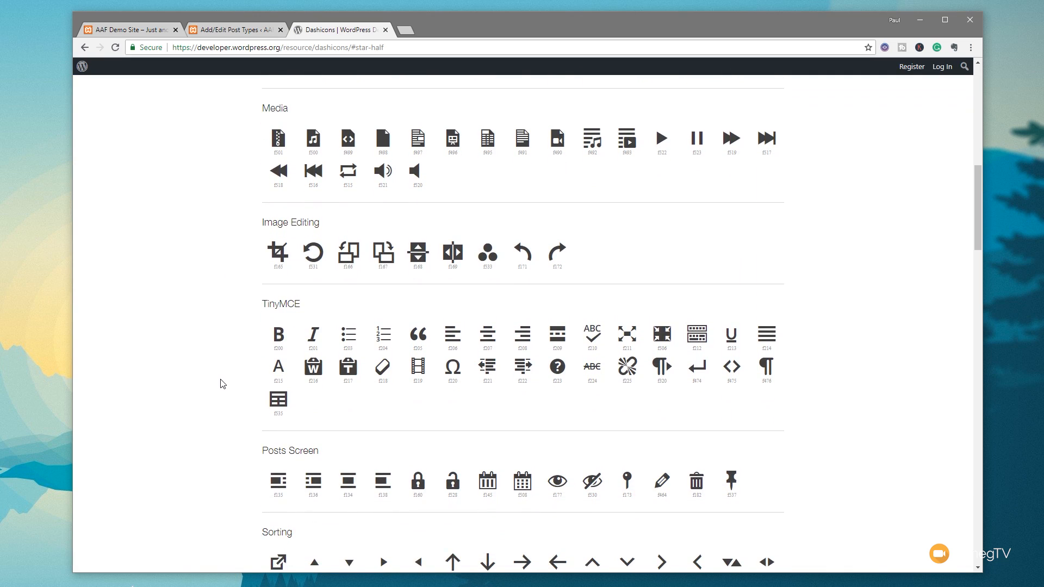
scroll(225, 384, down, 1)
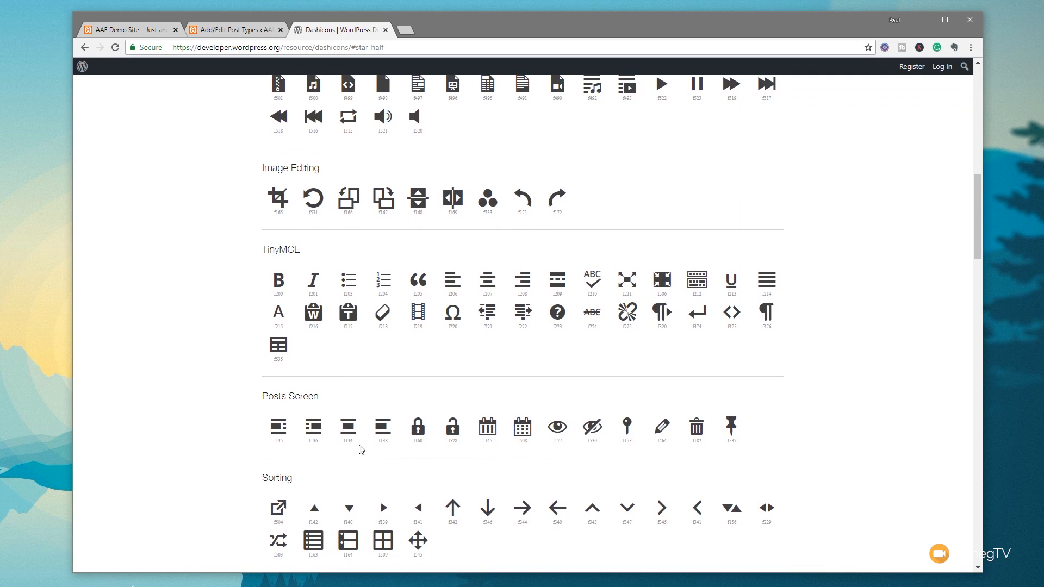
click(523, 430)
scroll(509, 207, up, 1)
drag(486, 228, 427, 219)
key(ctrl+c)
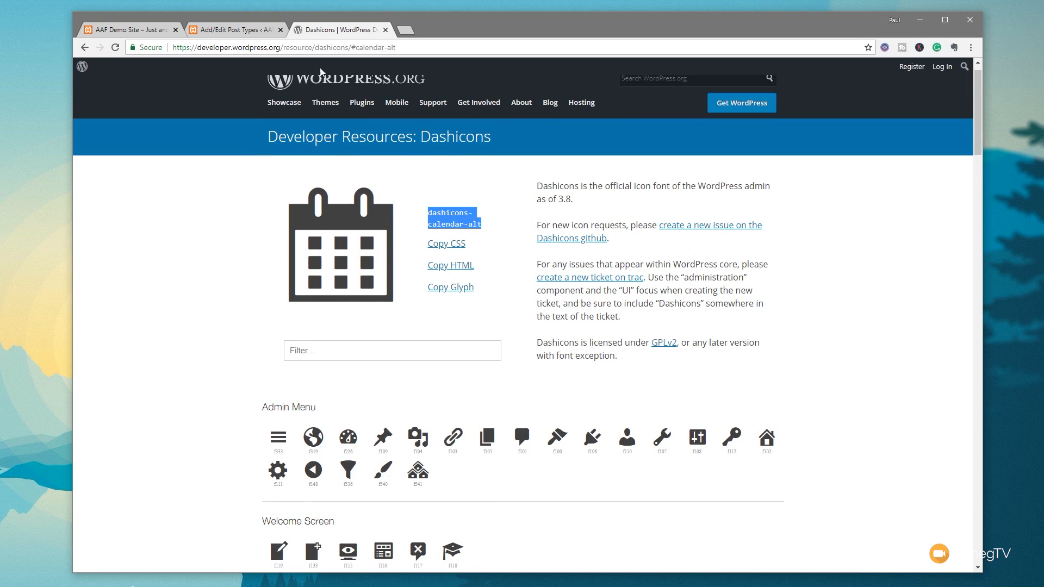
Return to the post type form and paste dashicons-calendar-alt as the Menu Icon
click(234, 31)
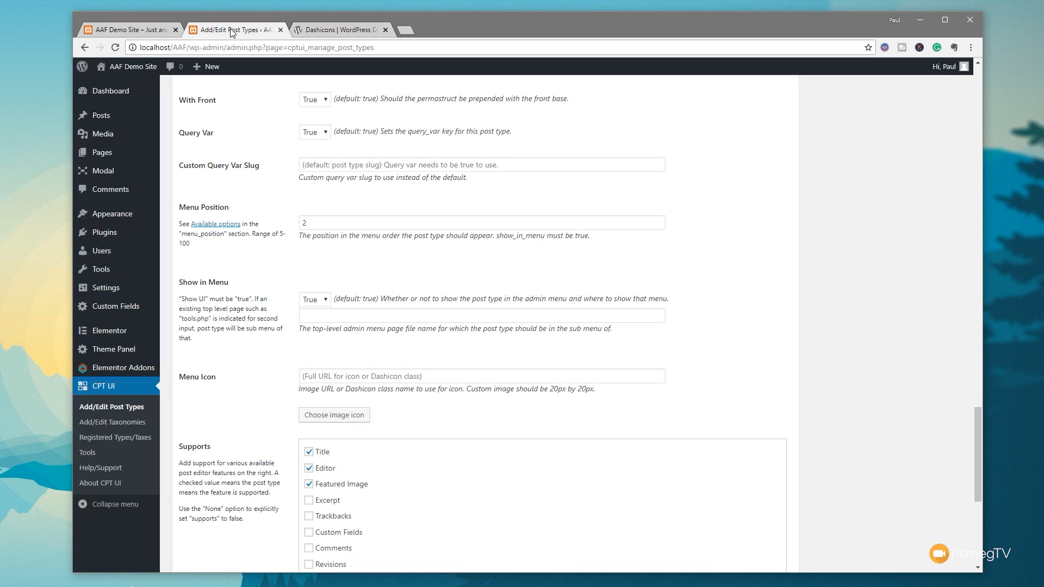
click(318, 376)
key(ctrl+v)
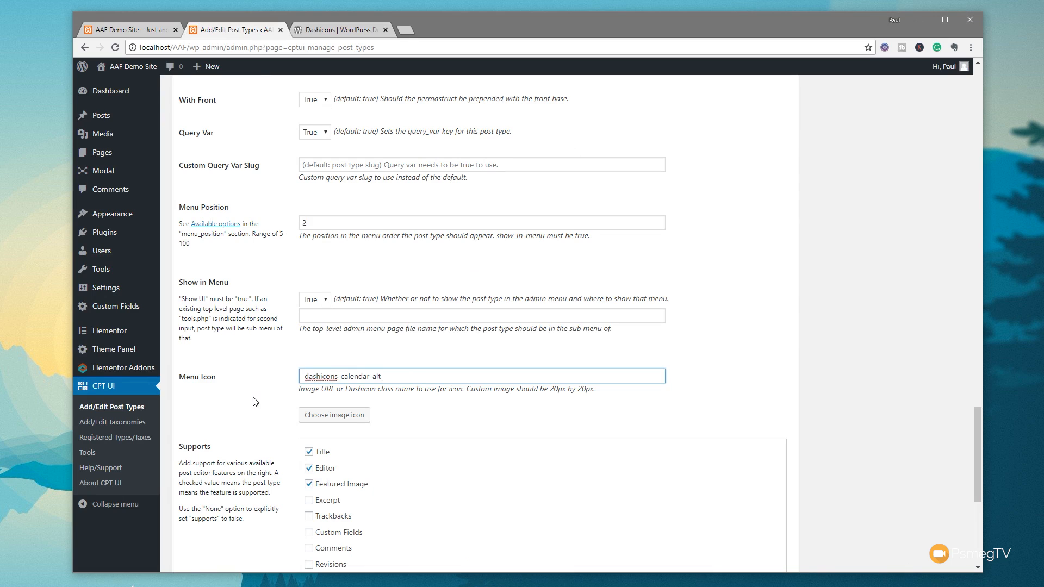
Look through the remaining post type options and add the events post type to the site
scroll(255, 402, down, 5)
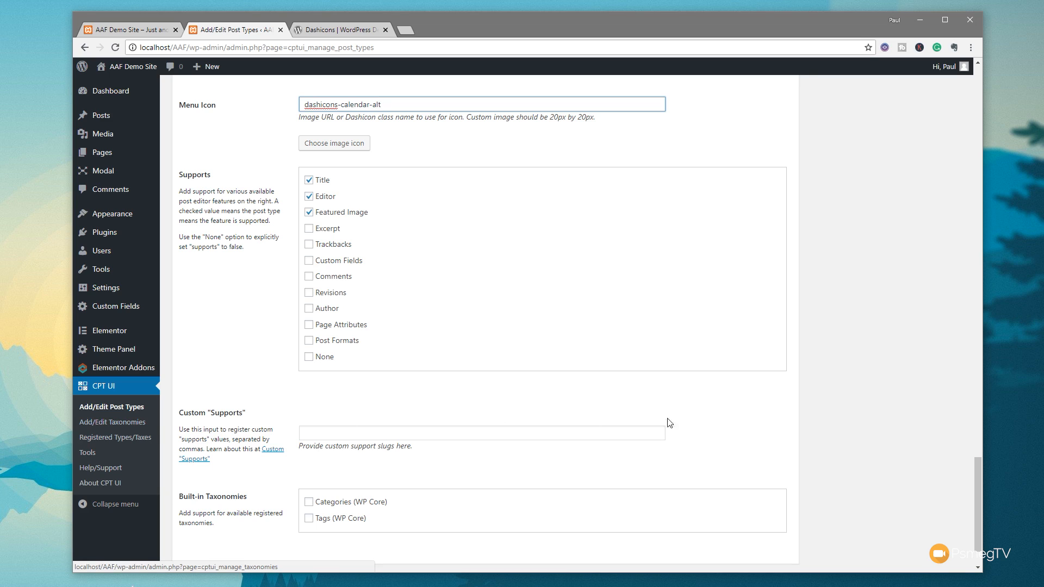
scroll(860, 416, up, 6)
scroll(861, 414, up, 20)
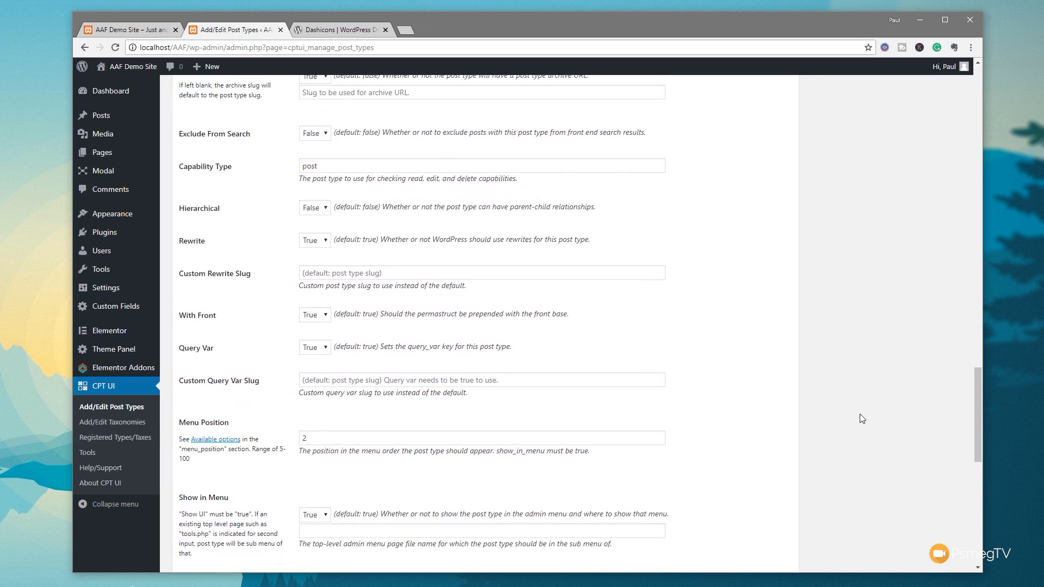
scroll(860, 416, up, 9)
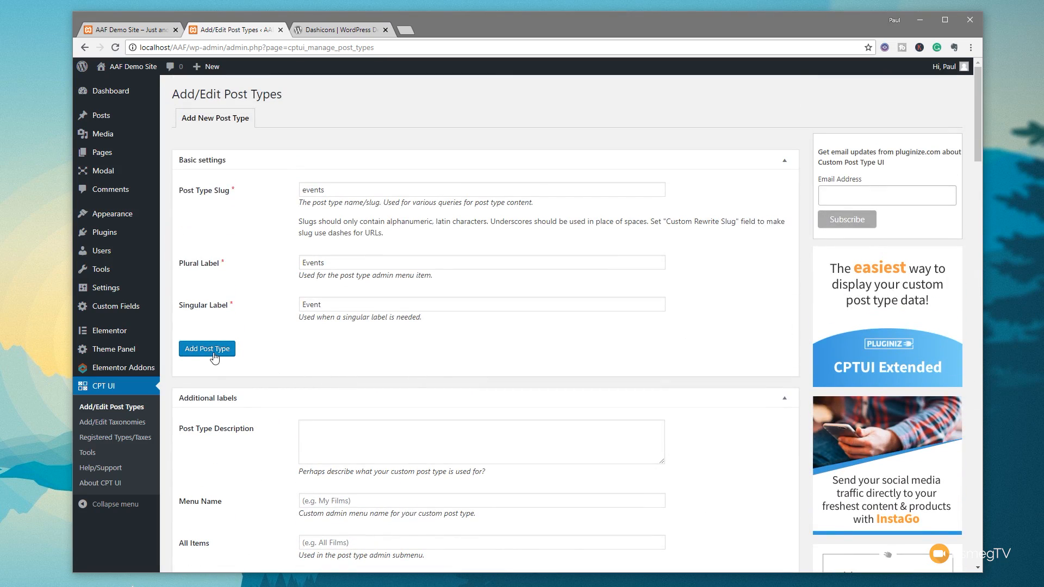
scroll(429, 381, down, 12)
scroll(428, 380, down, 20)
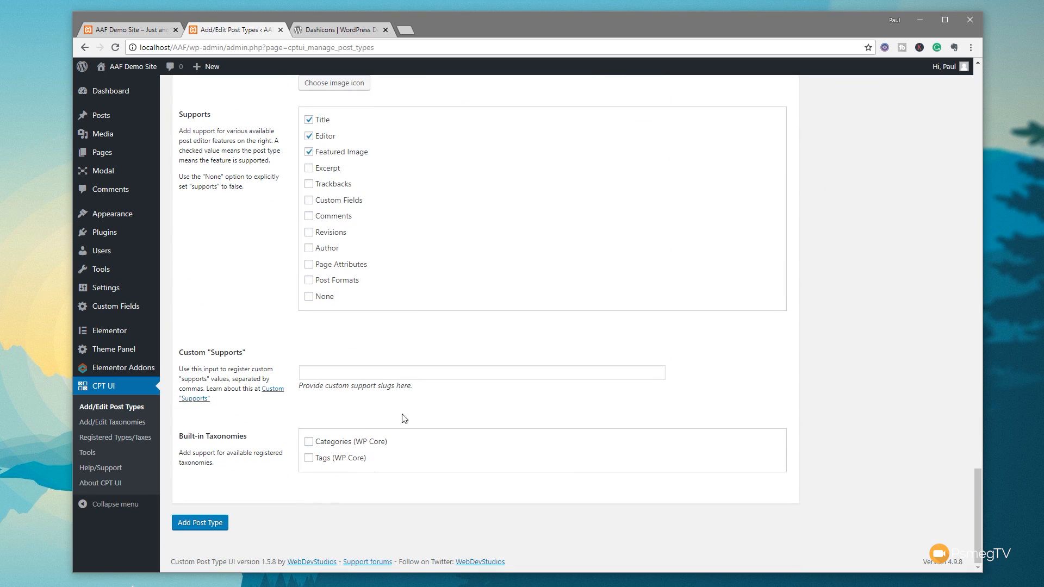
click(193, 524)
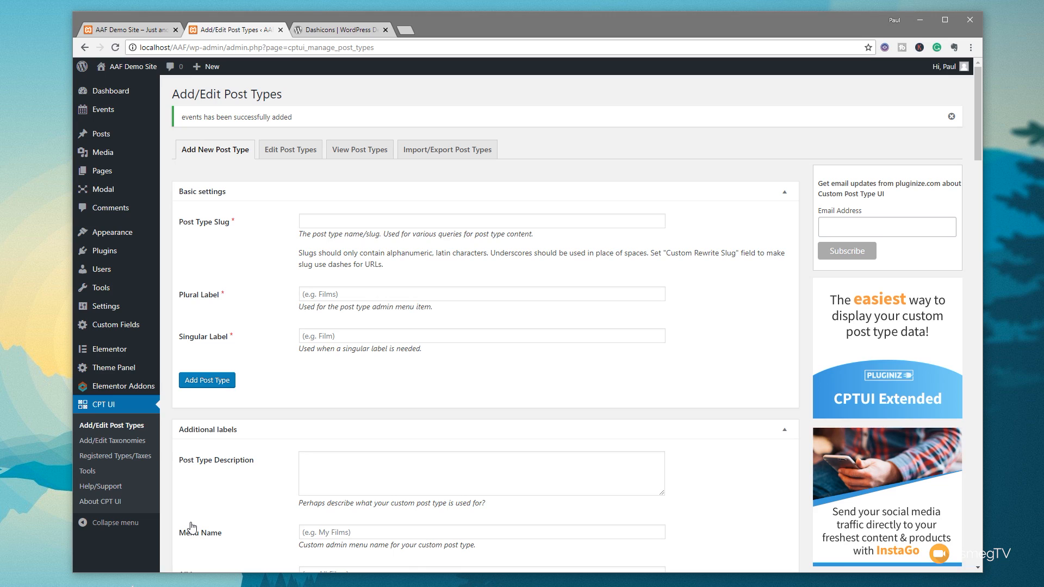
Open the editor for a new event and examine its title and content fields
mouse_move(107, 116)
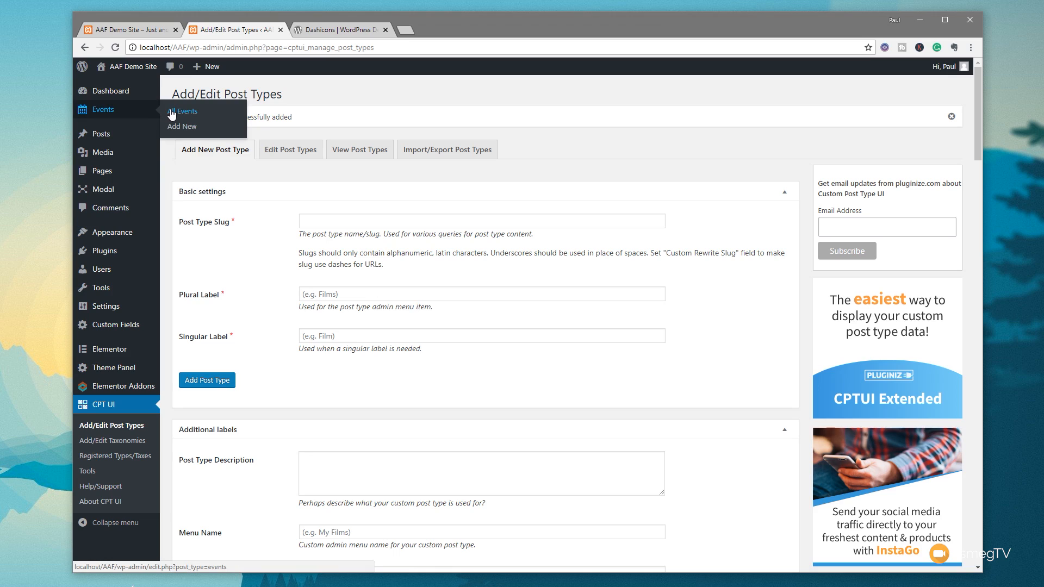
click(190, 129)
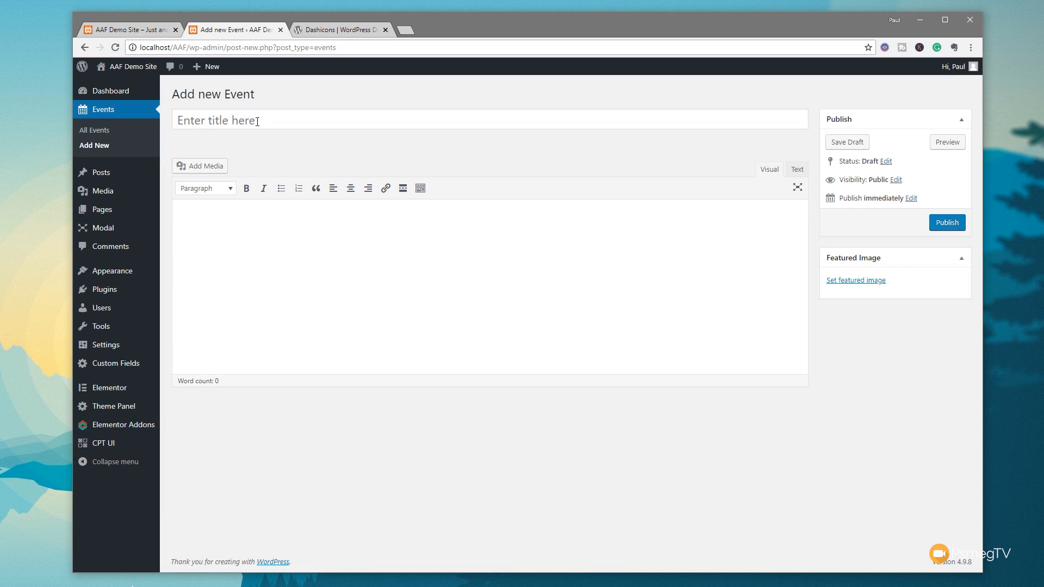
click(257, 121)
click(253, 215)
Create a new Advanced Custom Fields field group titled "Event Details"
mouse_move(113, 365)
click(199, 367)
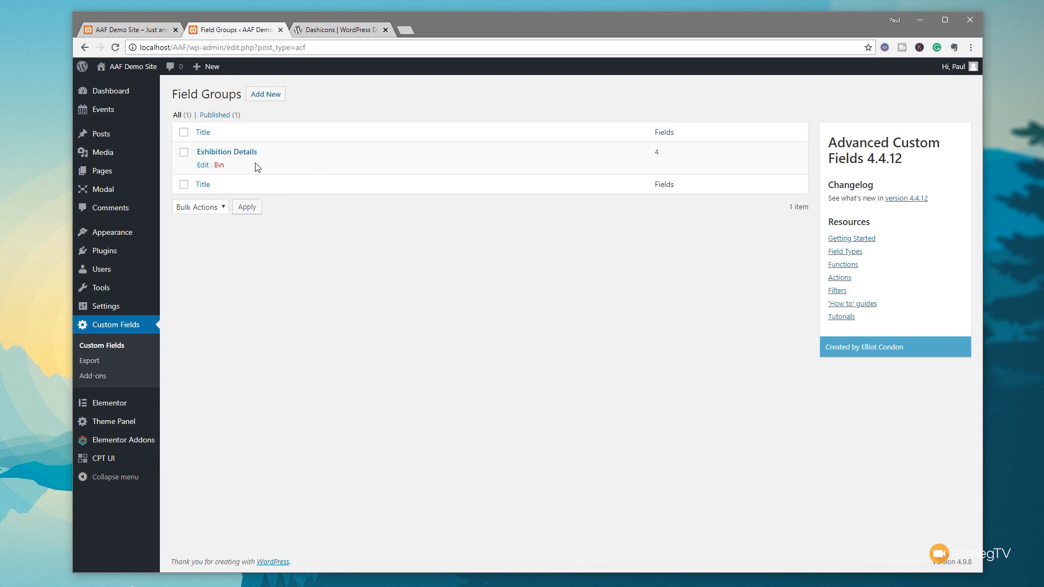
click(275, 100)
click(257, 120)
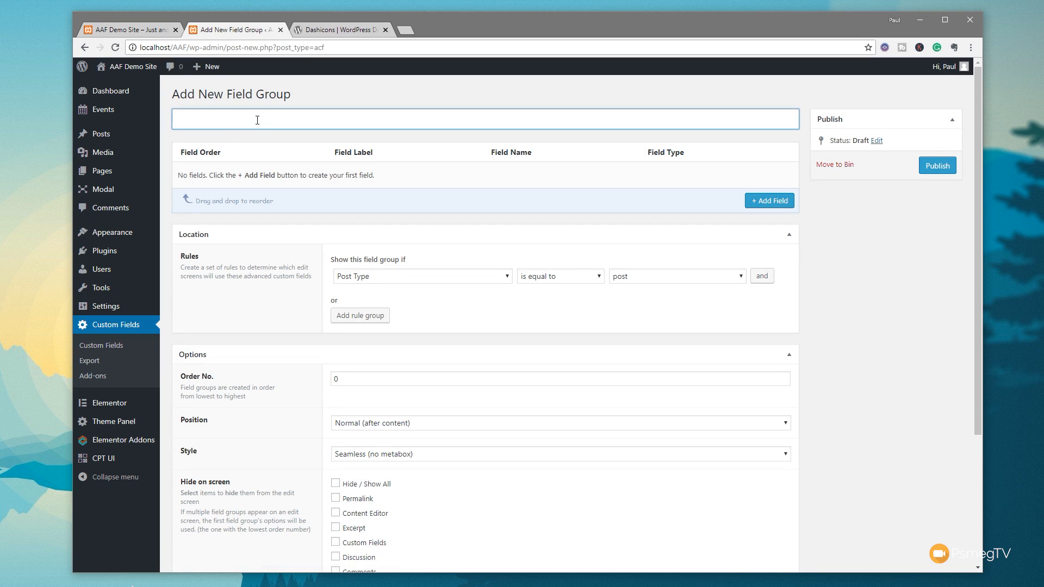
text(Event Details)
click(842, 277)
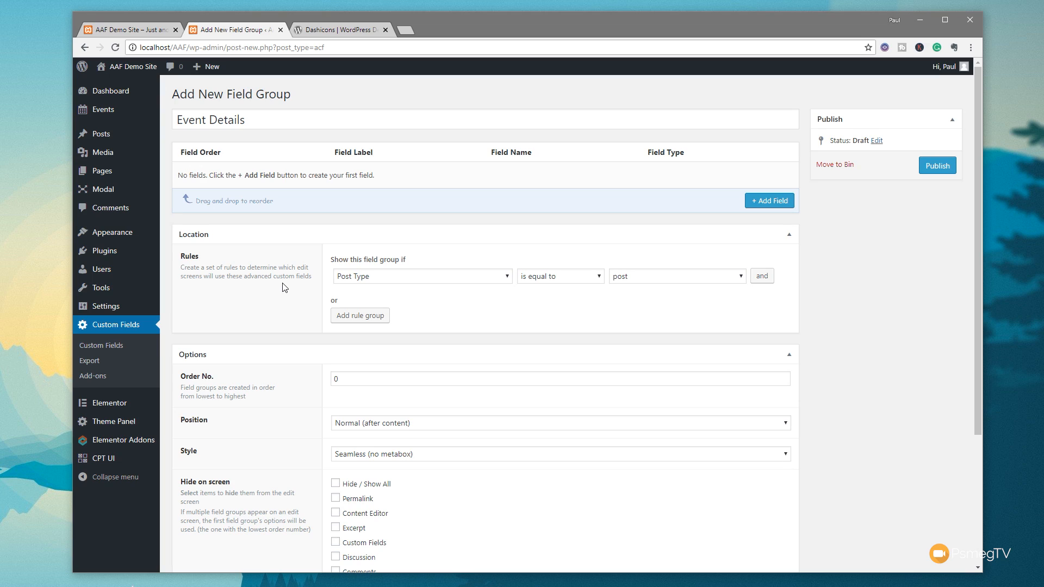
Set the field group's location rule to show it if Post Type is equal to events
click(426, 282)
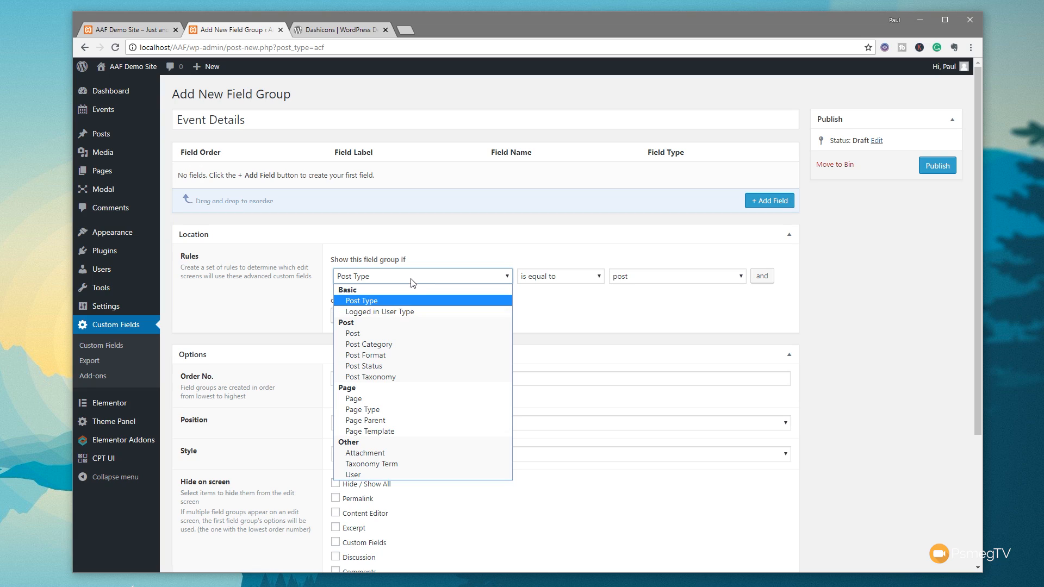
click(375, 301)
click(644, 280)
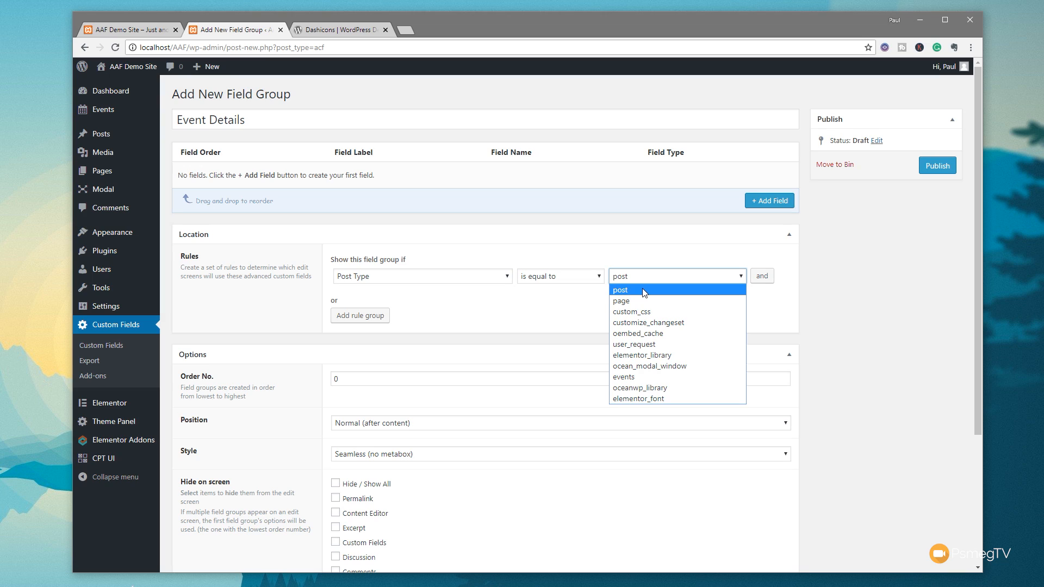
click(647, 378)
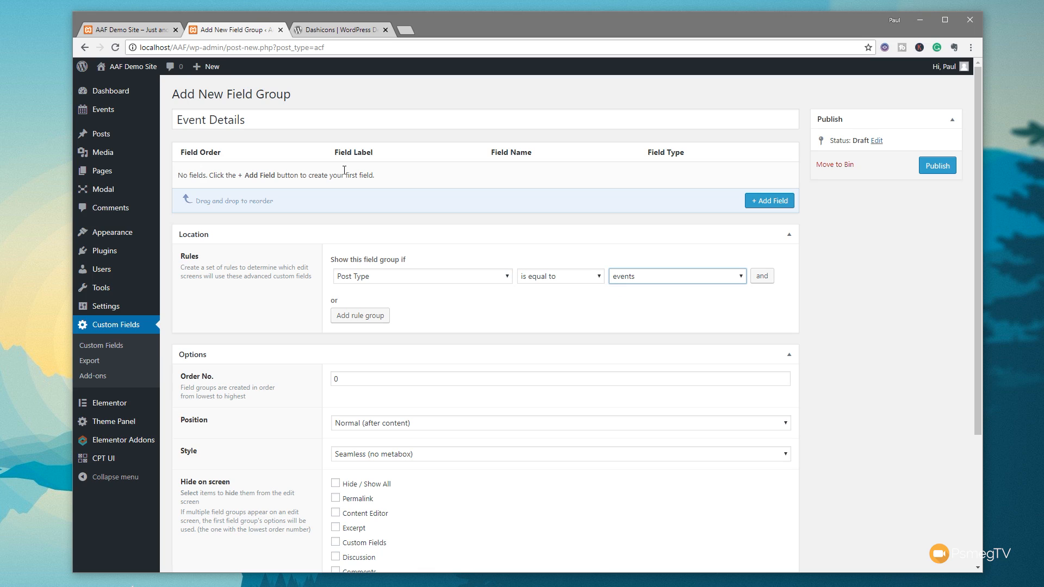
Set the field group's style option to Standard (WP metabox)
scroll(430, 397, down, 3)
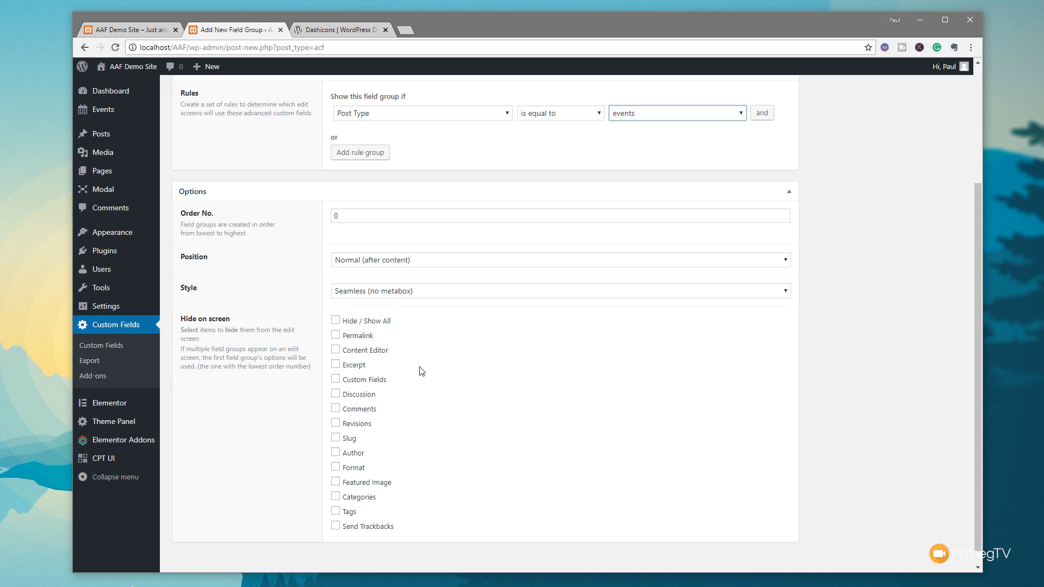
click(425, 293)
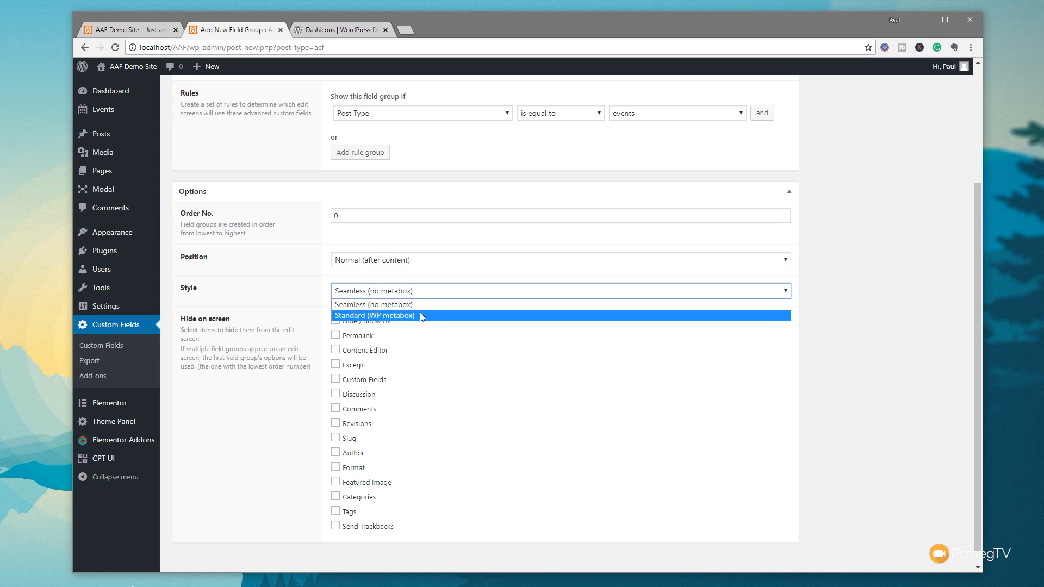
click(421, 315)
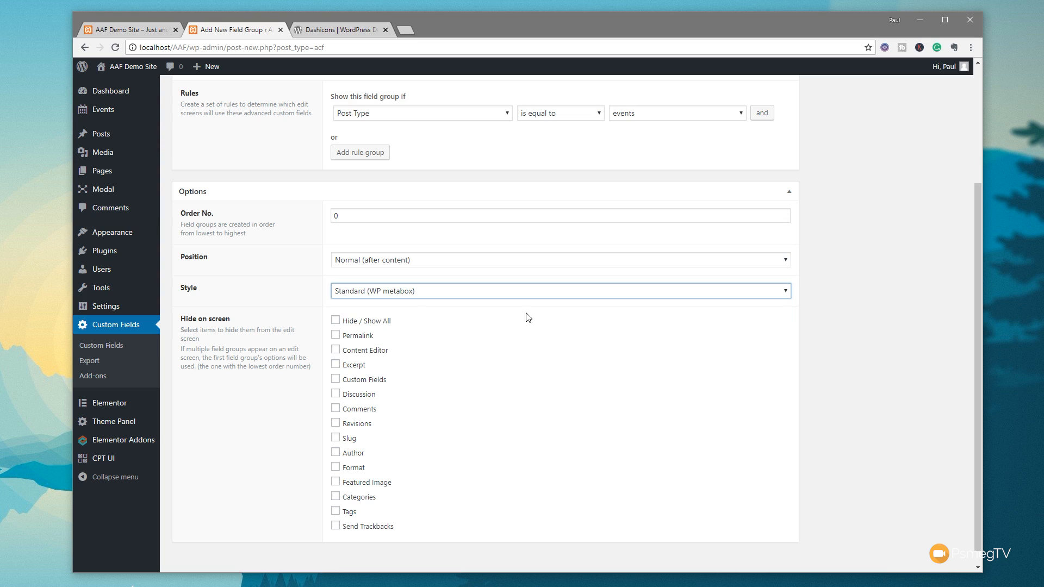
Add a first field to the group with the label "Event Date" and the field name event_date
scroll(865, 336, up, 3)
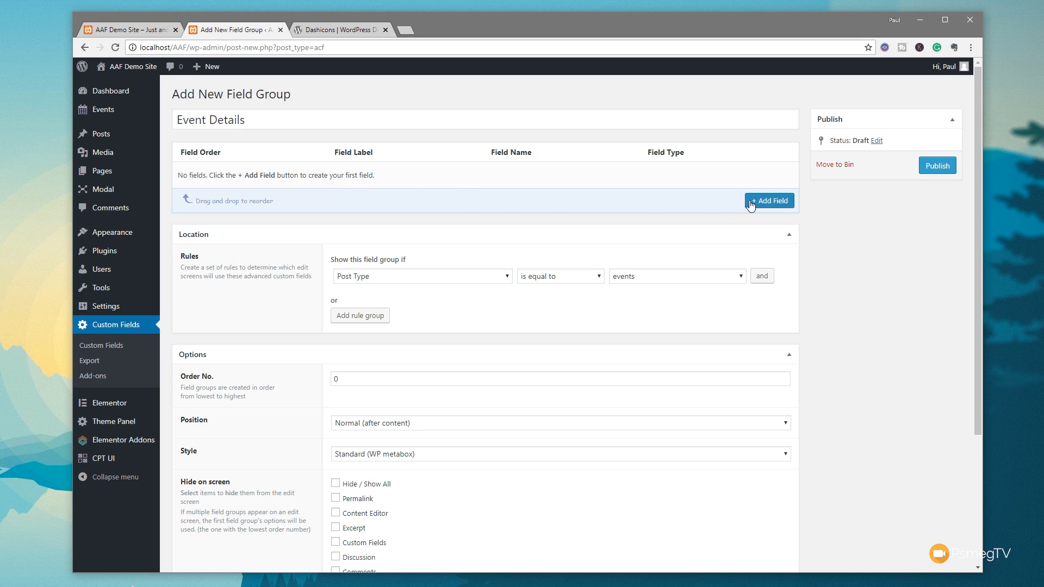
click(777, 203)
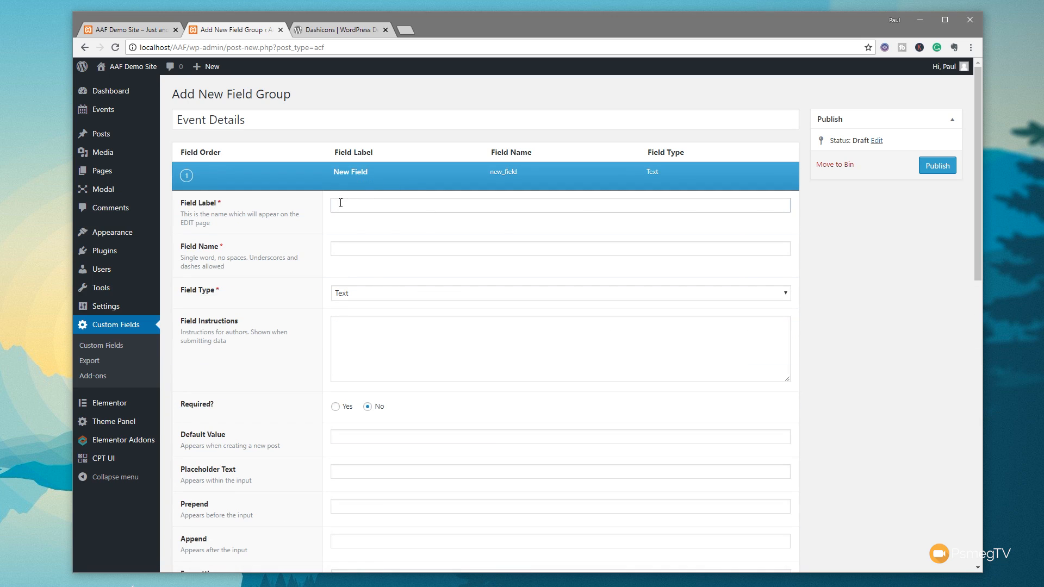
text(Evn)
text(nt Date)
click(357, 252)
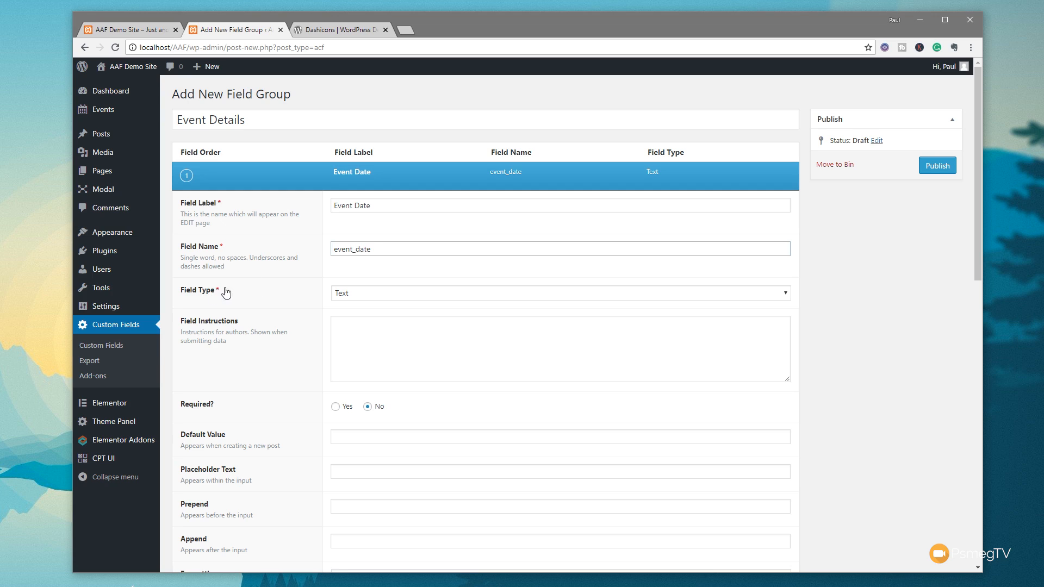
Set the Event Date field's type to Date Picker and make the field required
click(355, 295)
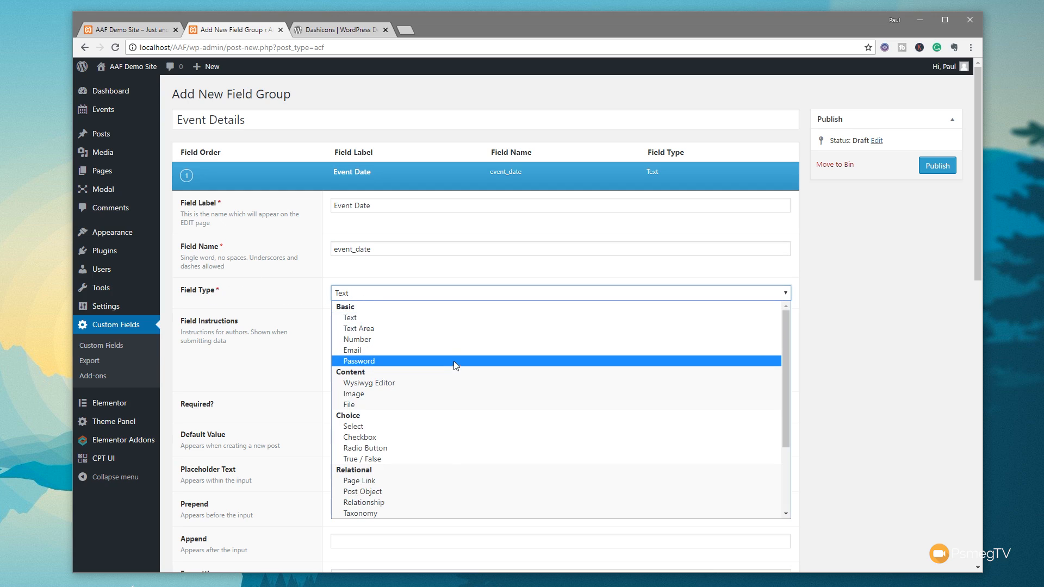
scroll(456, 364, down, 3)
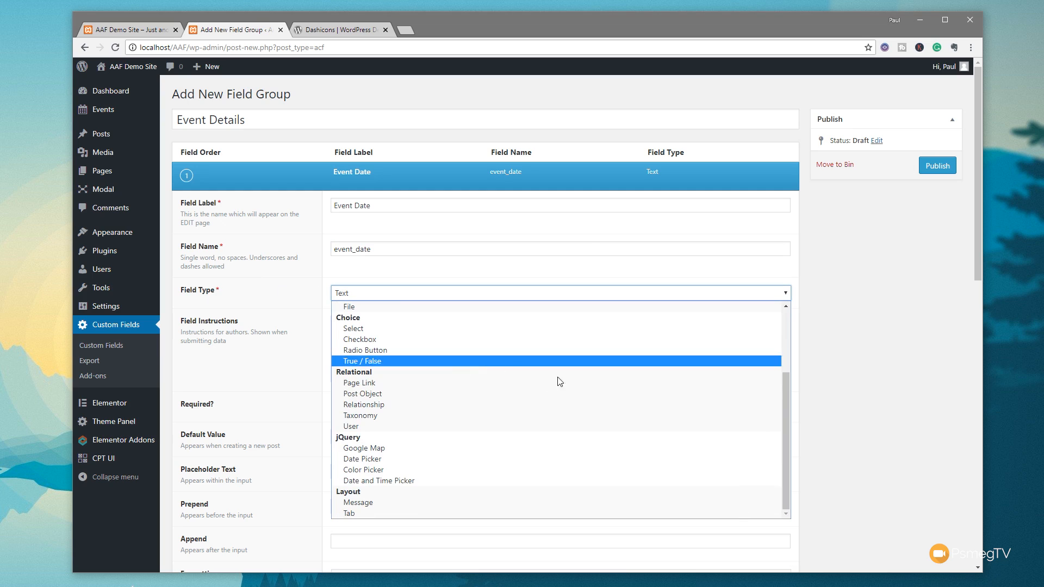
mouse_move(788, 422)
mouse_down()
mouse_move(781, 369)
mouse_move(782, 406)
mouse_up()
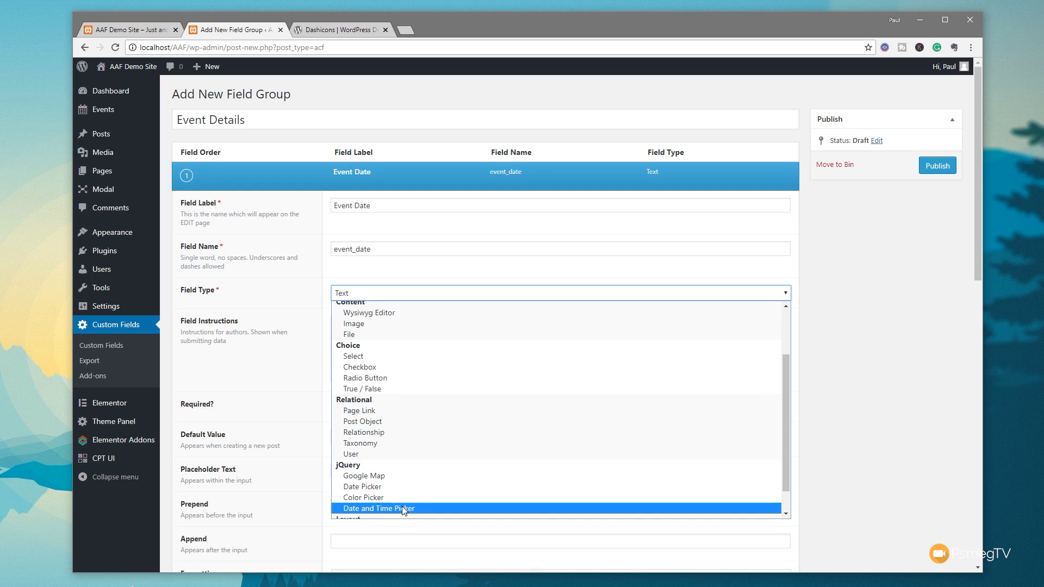
click(377, 487)
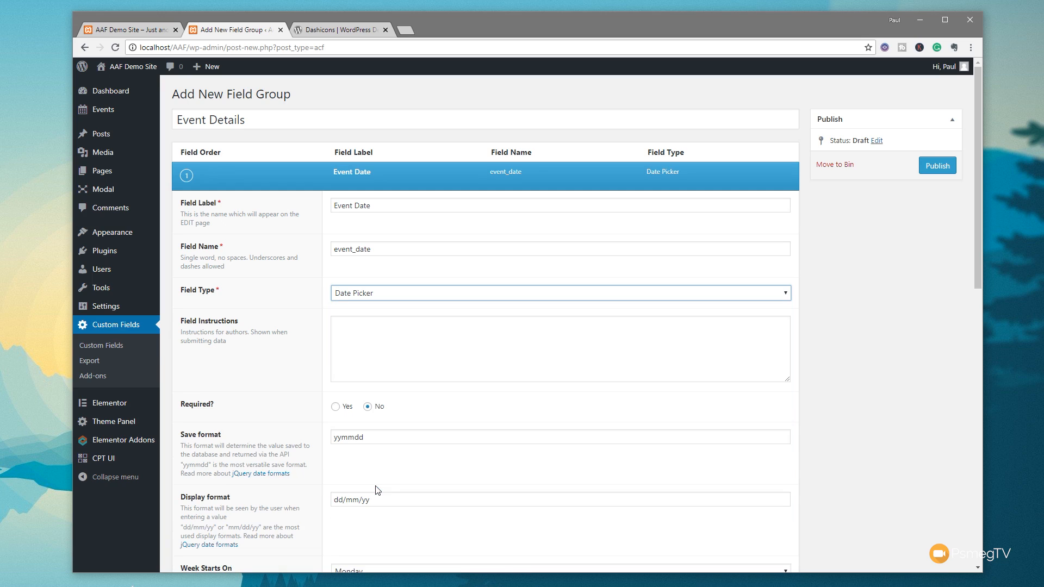
click(335, 407)
click(359, 332)
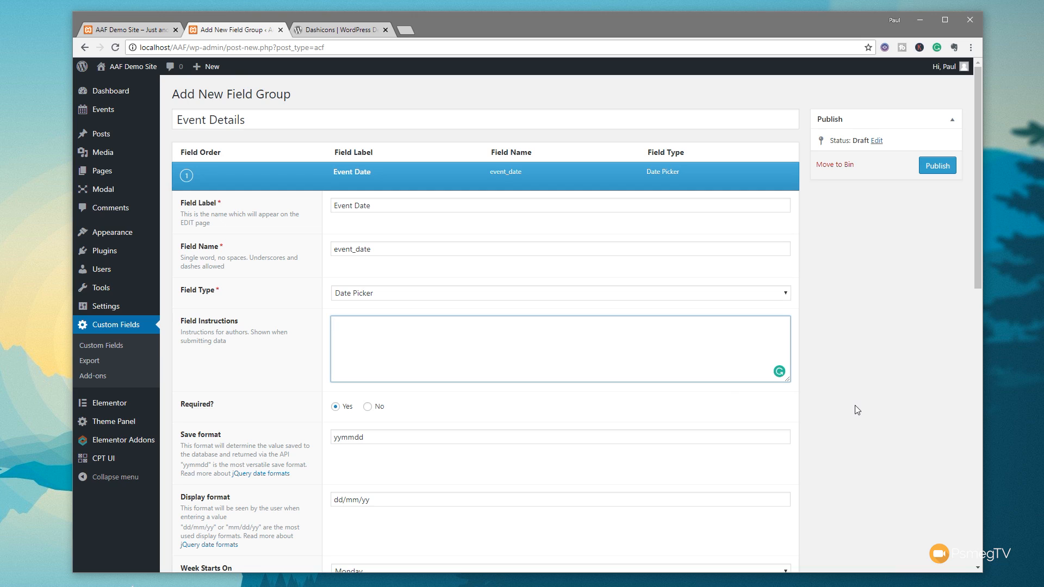
Add a second field with the label "Event Location" and the field name event_location
scroll(881, 351, down, 3)
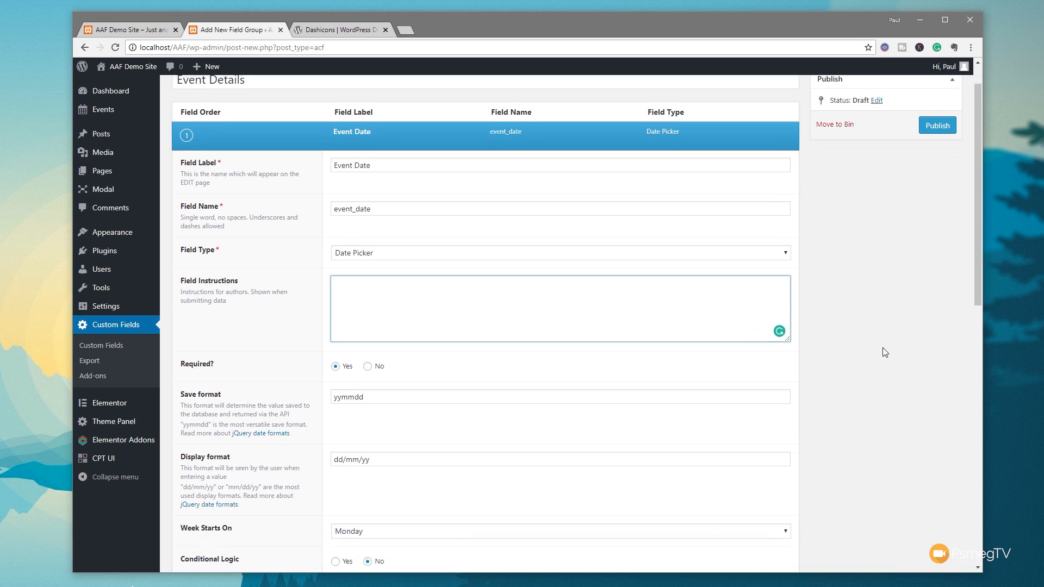
scroll(881, 352, down, 3)
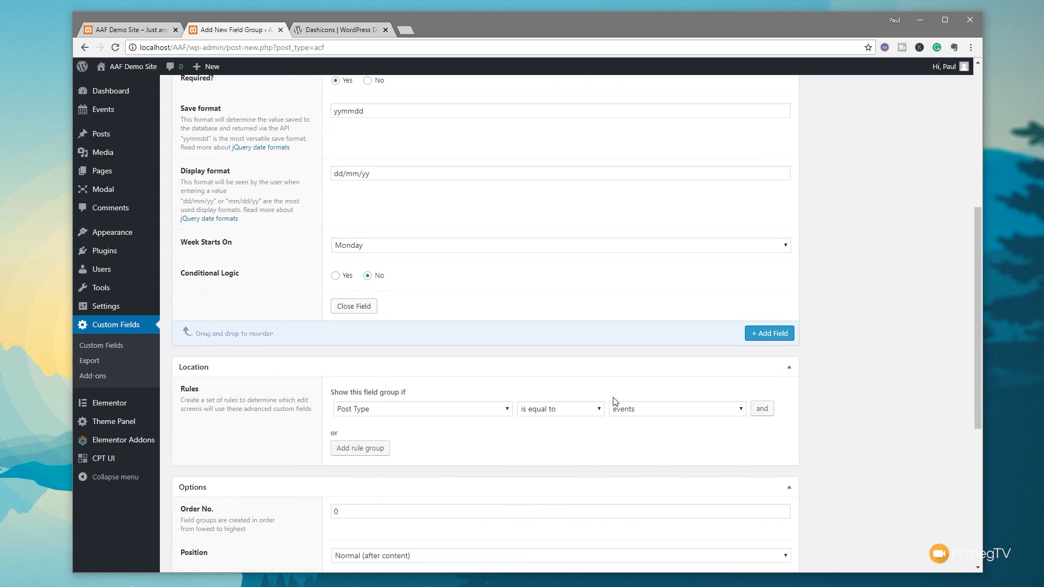
click(775, 333)
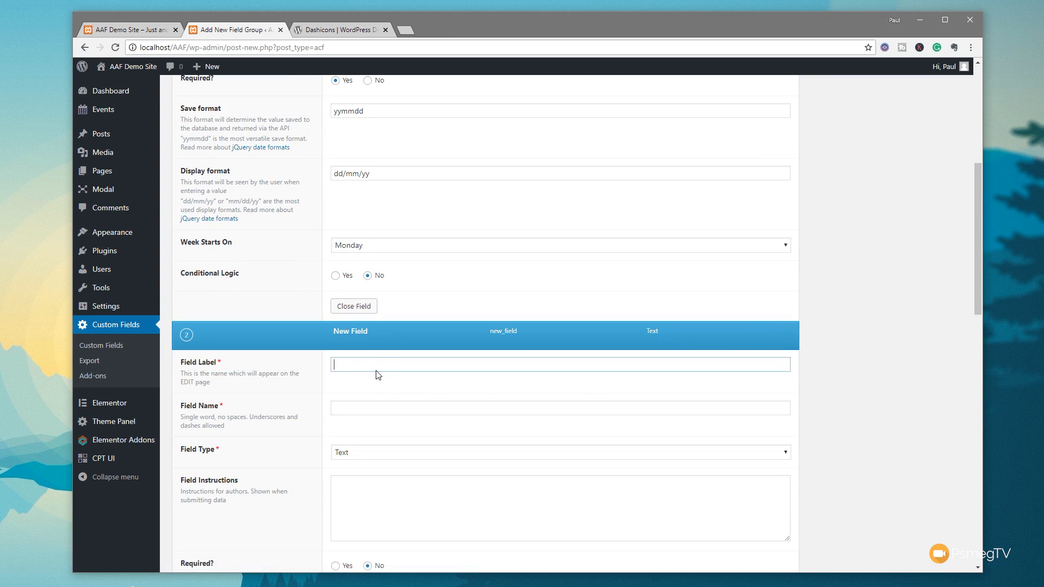
text(Event Location)
click(390, 415)
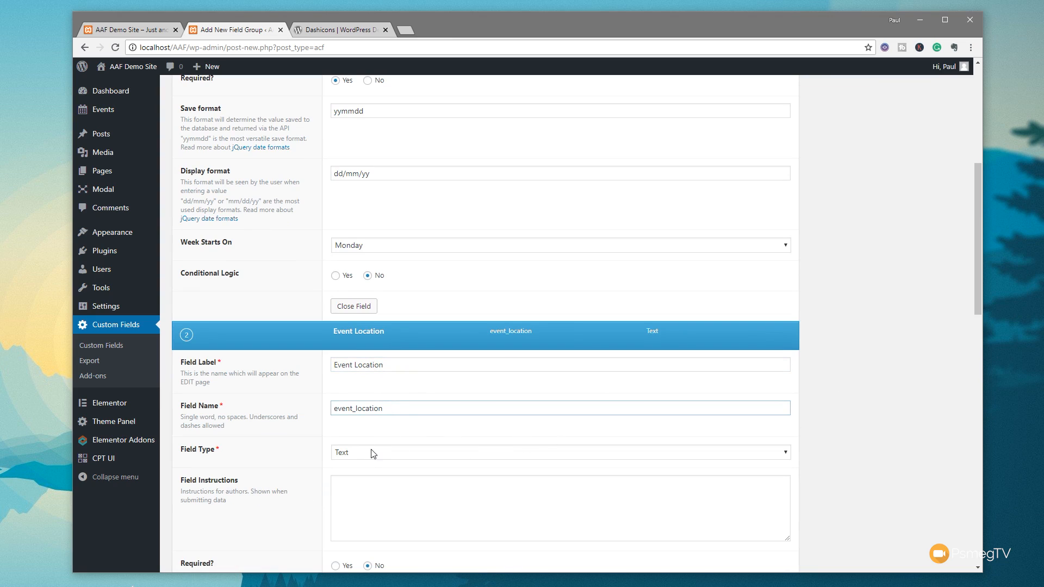
Use Text as the Event Location field's type and make the field required
scroll(511, 456, down, 2)
click(385, 347)
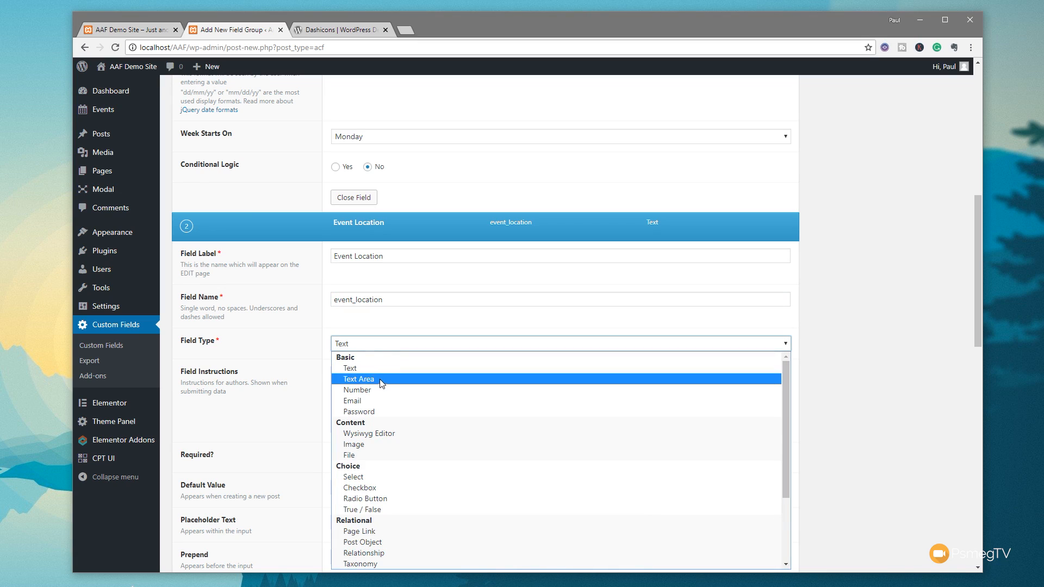
click(478, 368)
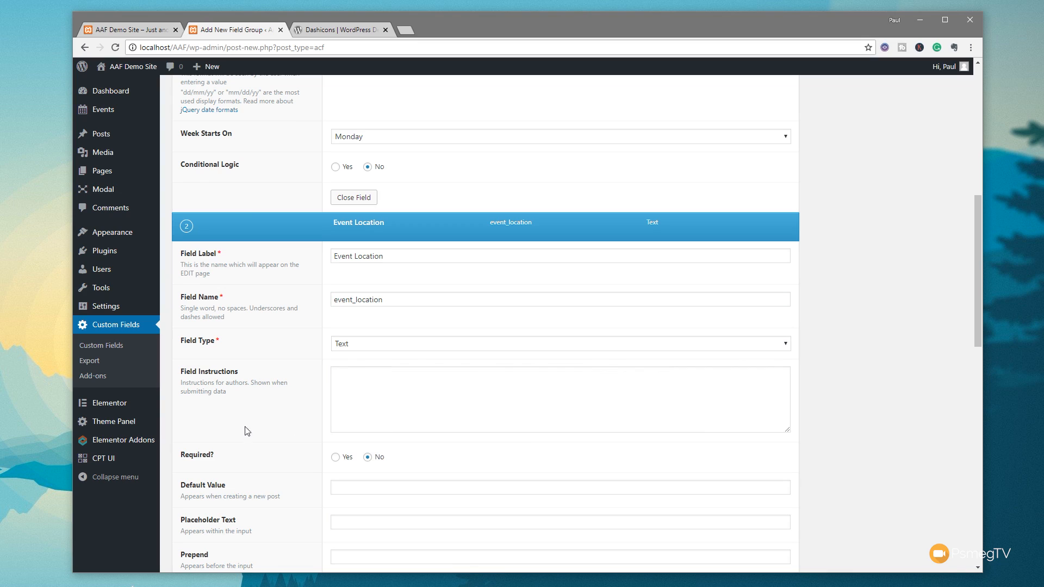
click(336, 457)
Add a third field with the label "Event Time" and the field name event_time
scroll(804, 455, down, 5)
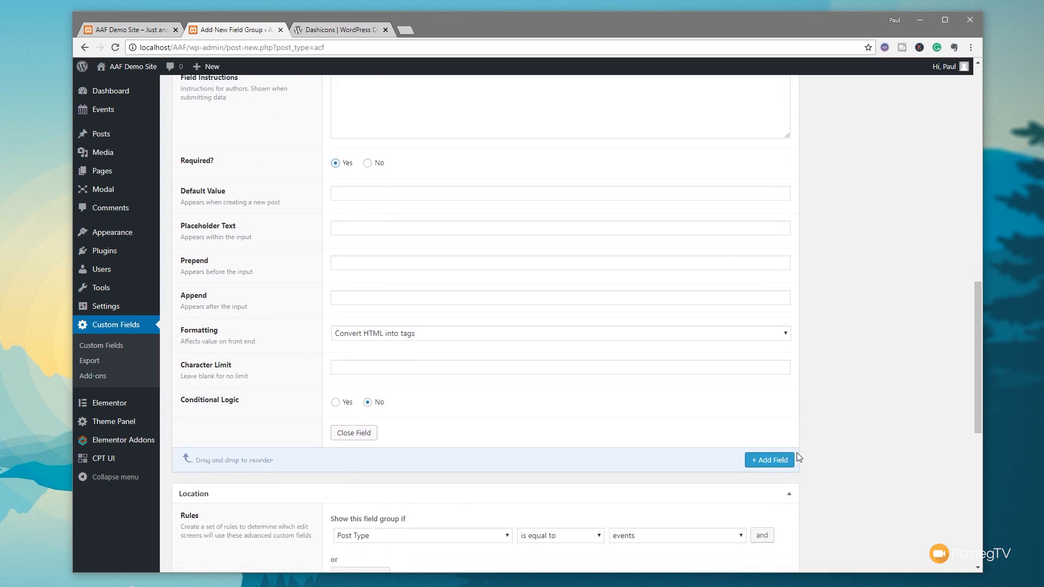
scroll(803, 455, down, 2)
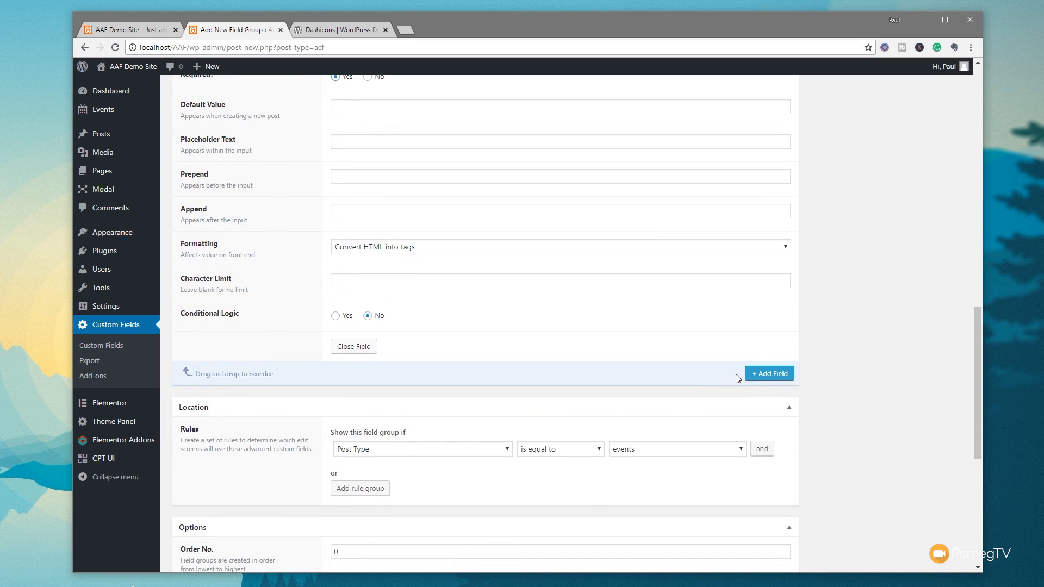
click(757, 376)
scroll(683, 418, down, 2)
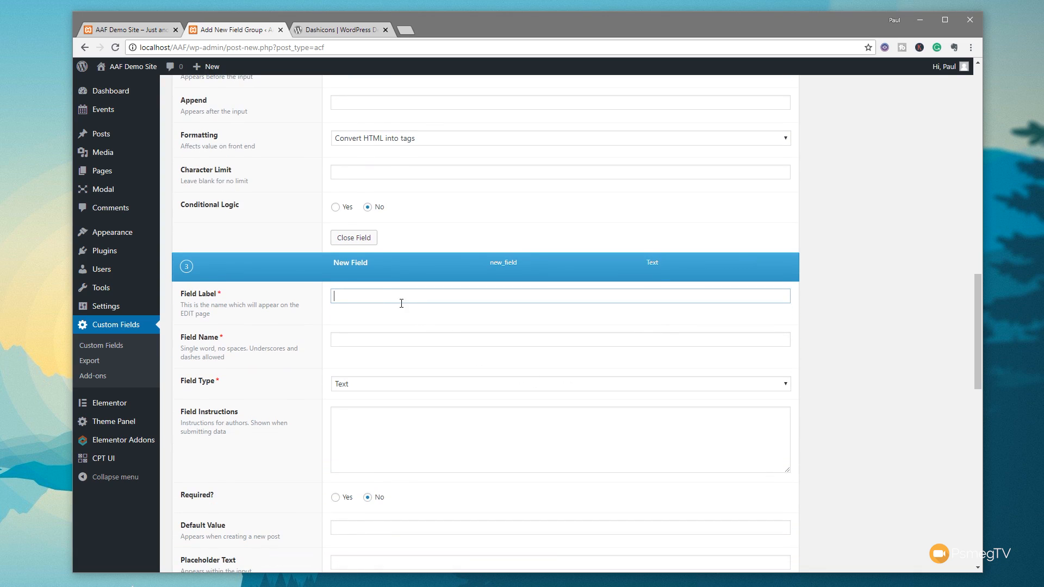
text(Event Time)
click(371, 340)
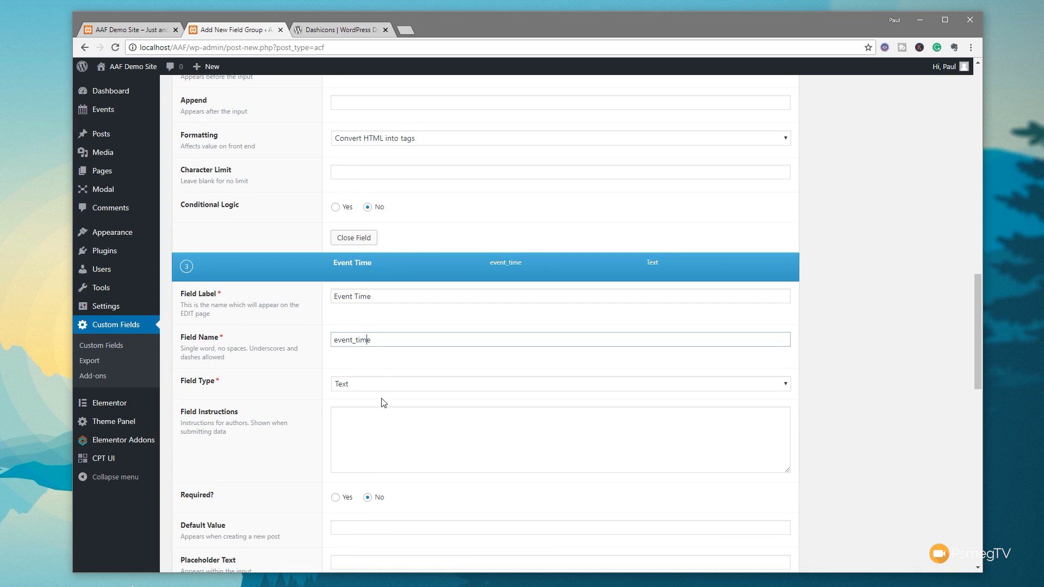
Look through the field types for Event Time, keep it as Text and make the field required
click(379, 386)
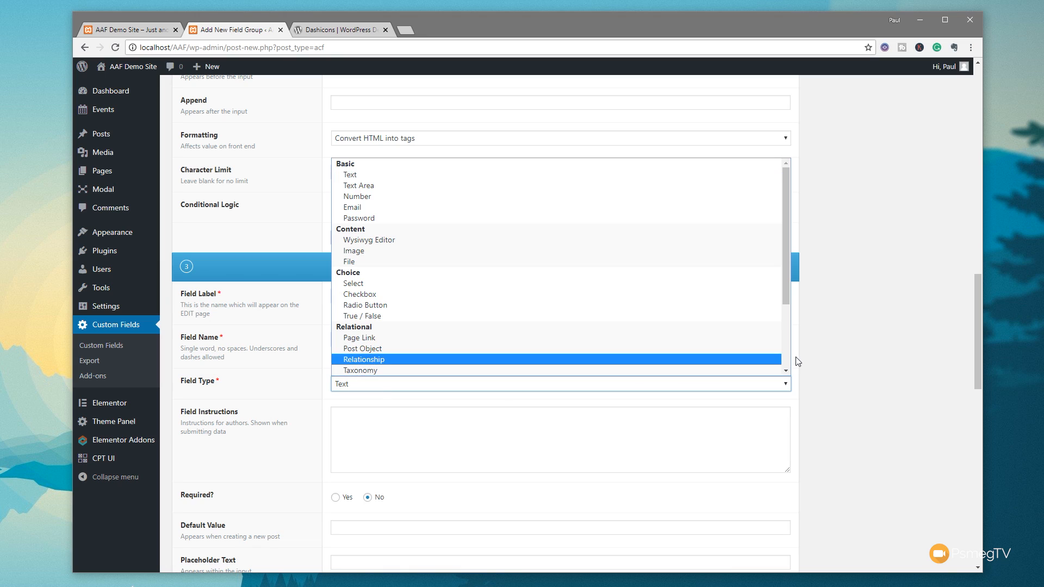
click(842, 353)
scroll(847, 410, down, 5)
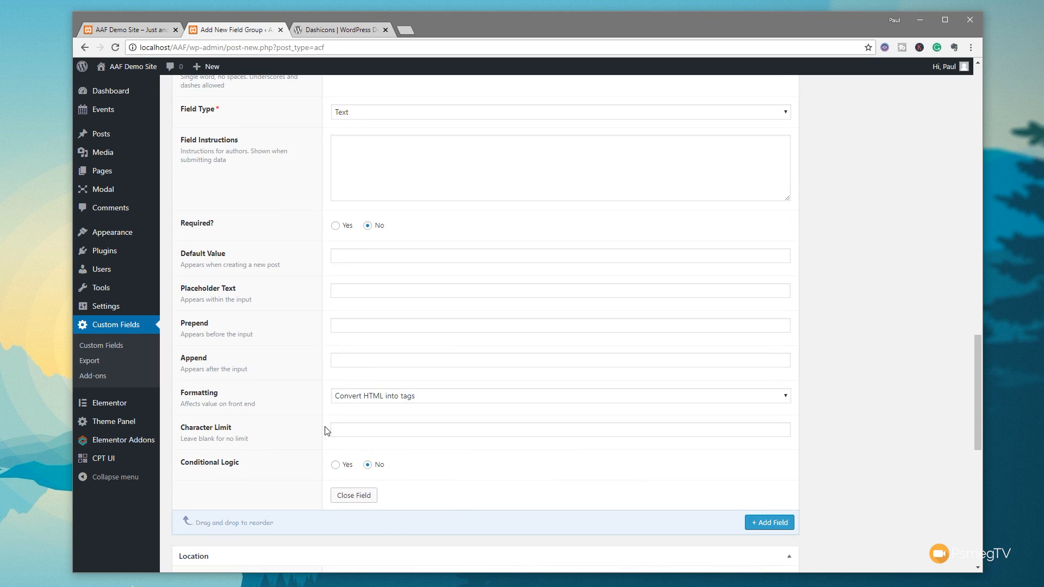
click(335, 226)
Publish the Event Details field group
scroll(276, 429, up, 1)
scroll(276, 430, up, 6)
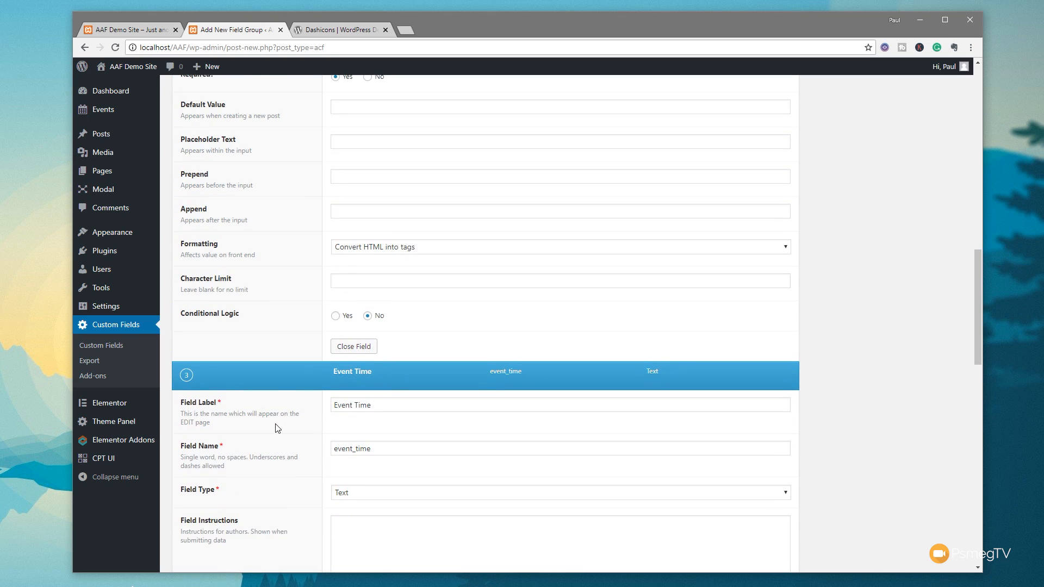
scroll(276, 429, up, 3)
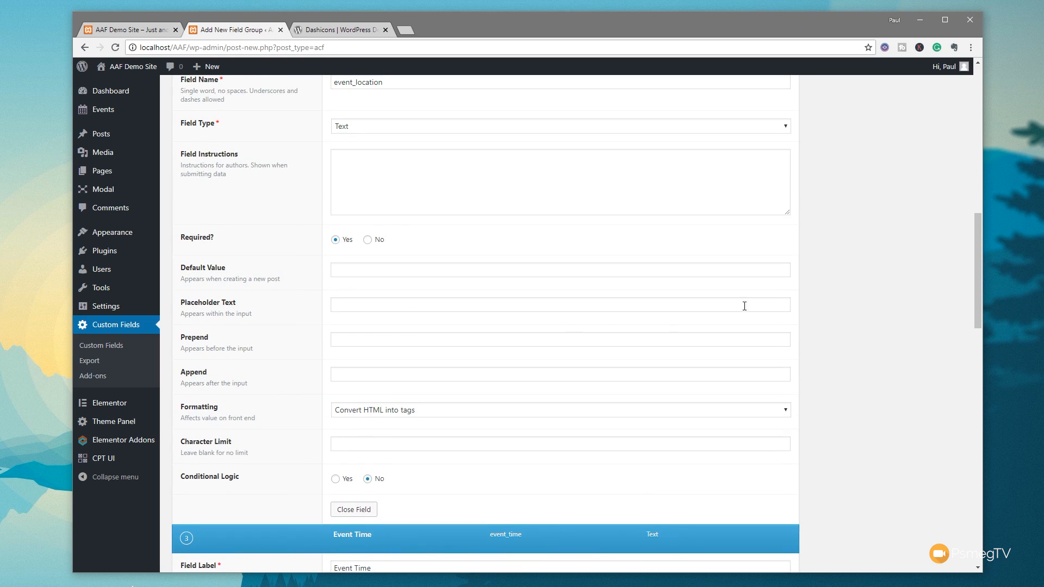
scroll(866, 379, up, 12)
click(927, 166)
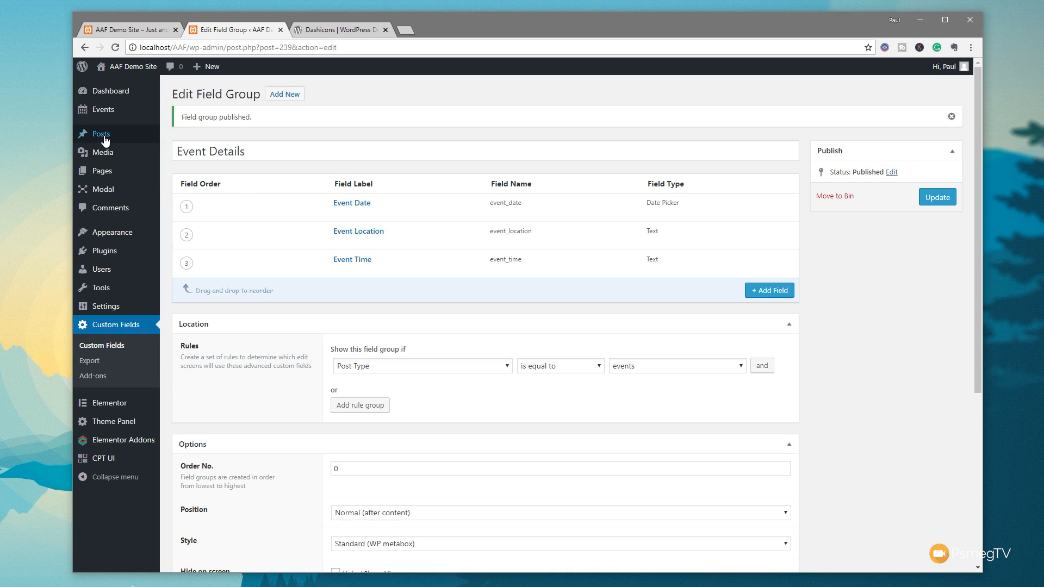
Create a new Elementor template of type Archive named "Event Archive" and dismiss the block library to get an empty canvas
mouse_move(145, 134)
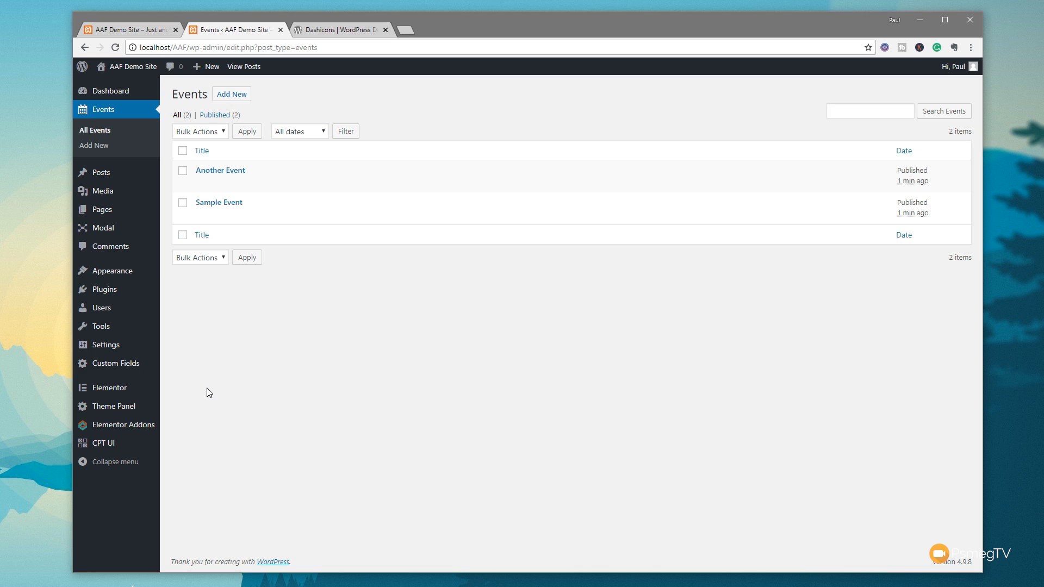
mouse_move(108, 390)
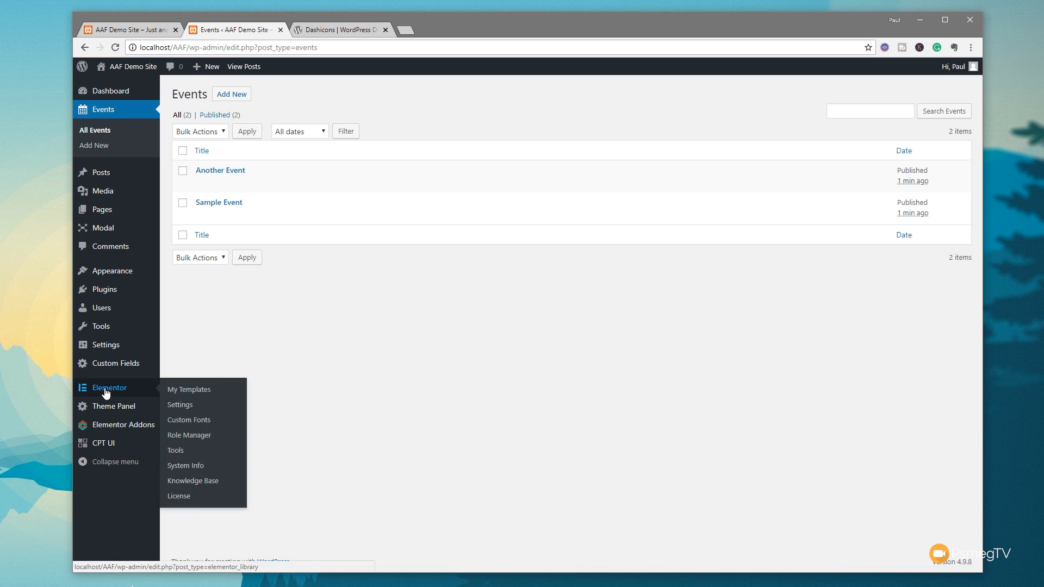
click(183, 390)
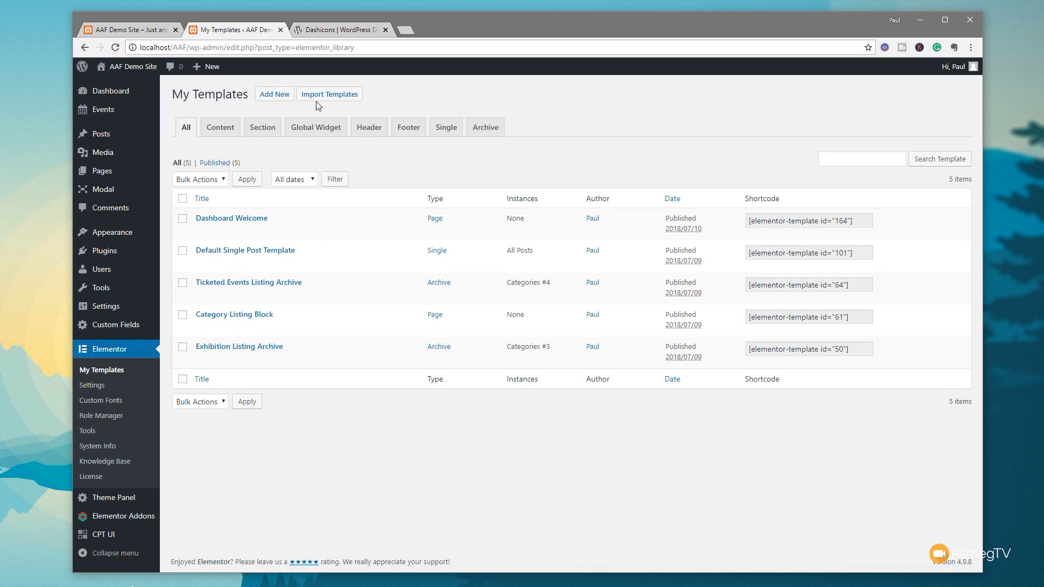
click(281, 96)
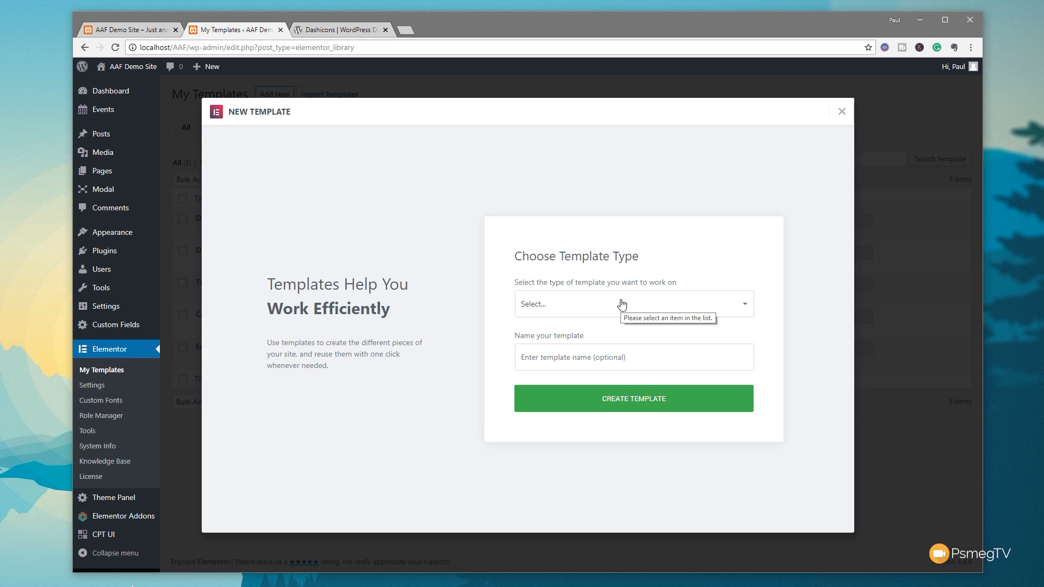
click(622, 304)
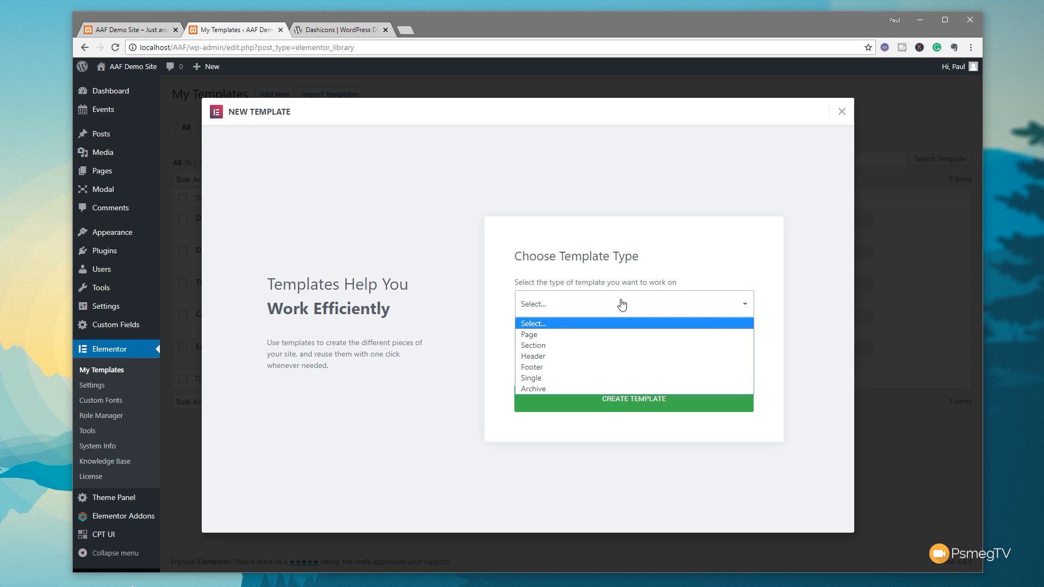
click(562, 390)
click(567, 357)
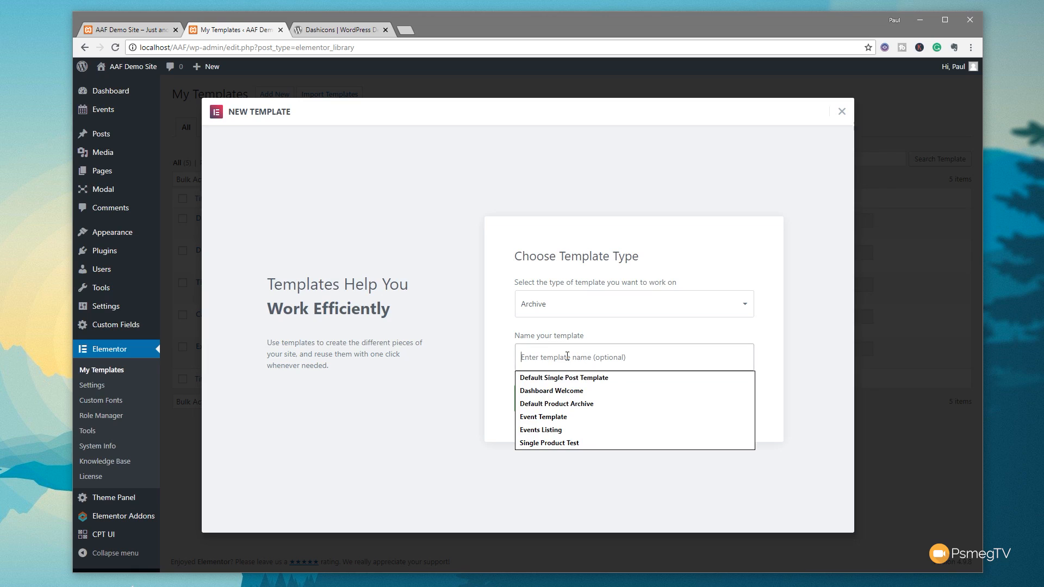
text(Event Archive)
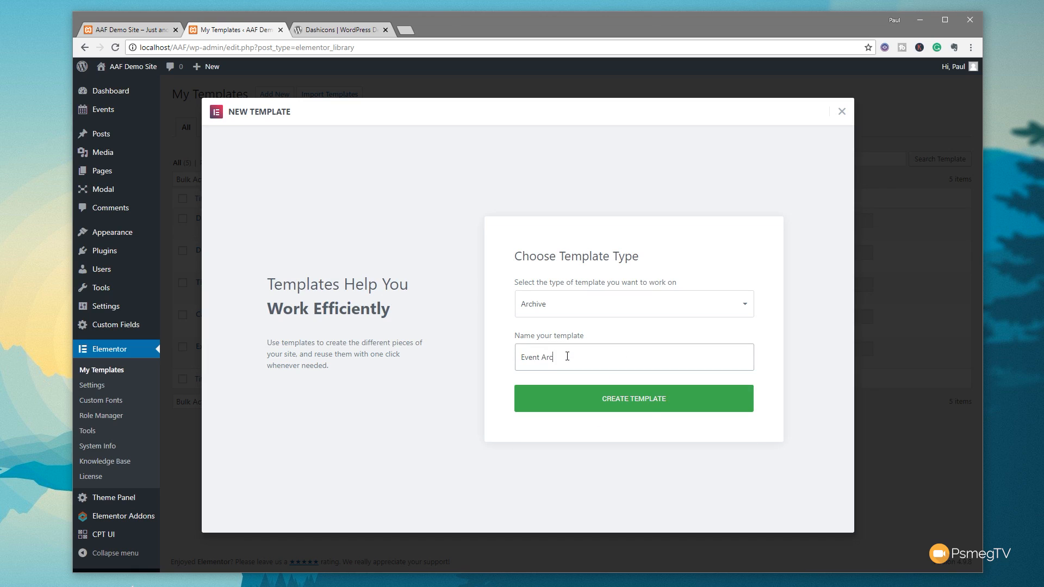
click(622, 400)
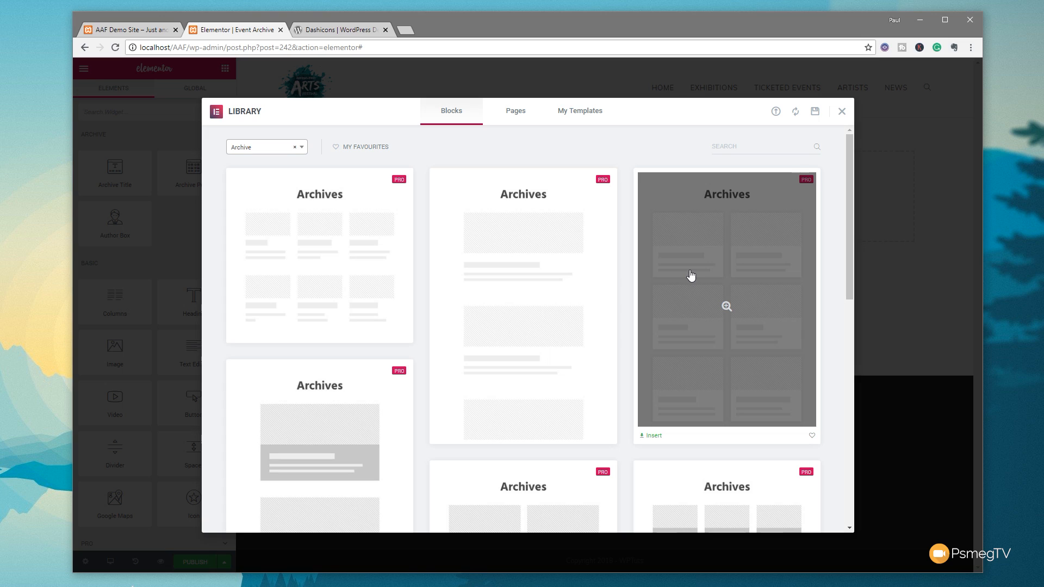
click(842, 111)
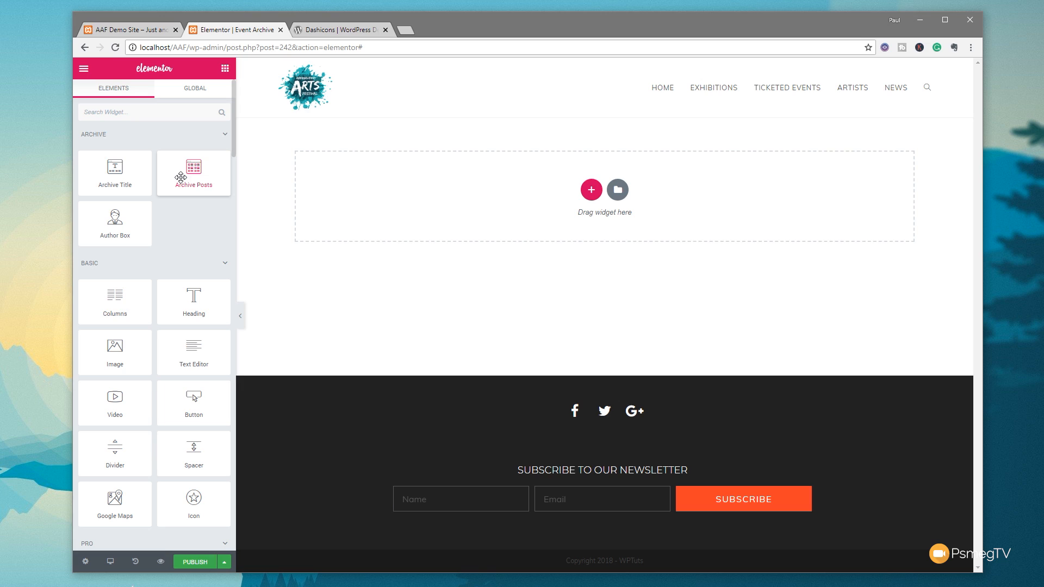
Add a Posts widget to the empty archive canvas and set its query source to Events
scroll(181, 250, down, 5)
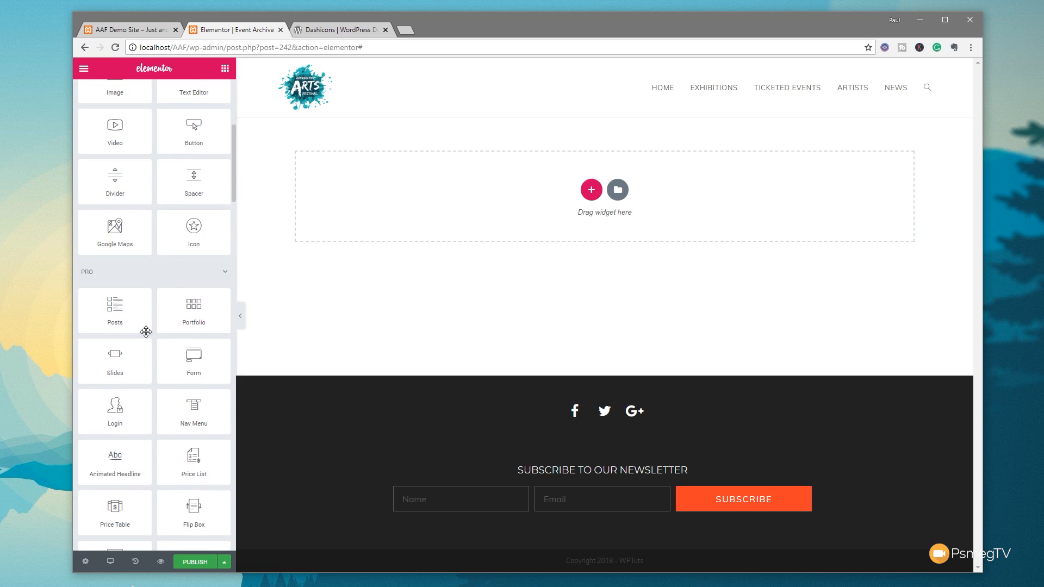
drag(121, 311, 436, 212)
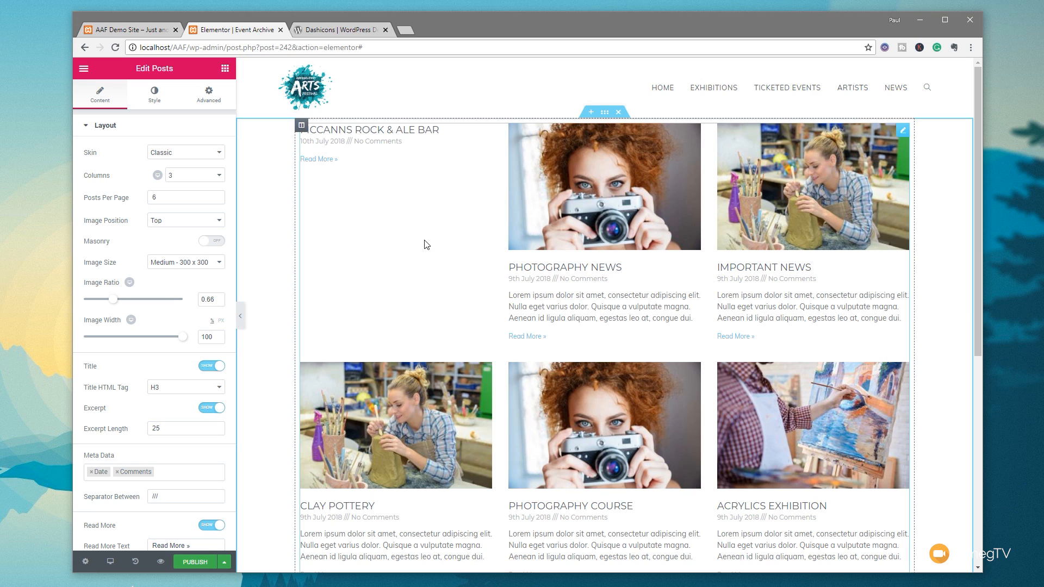
click(107, 129)
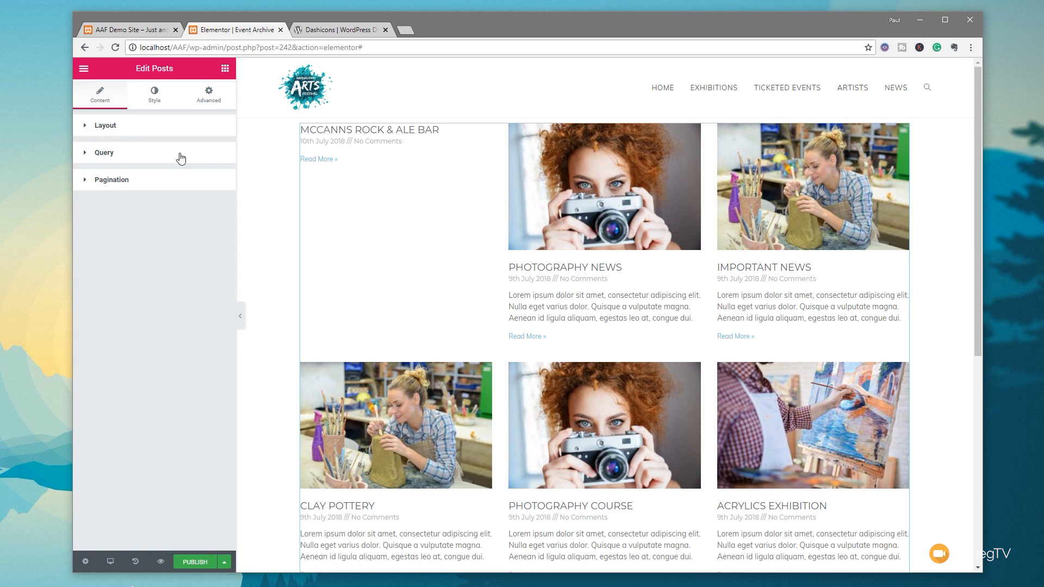
click(109, 157)
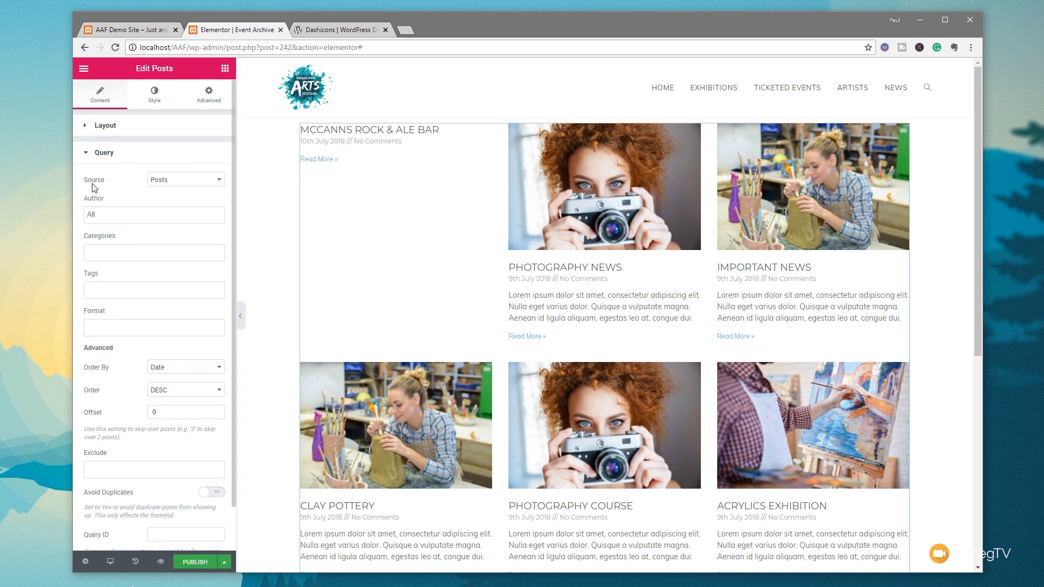
click(206, 181)
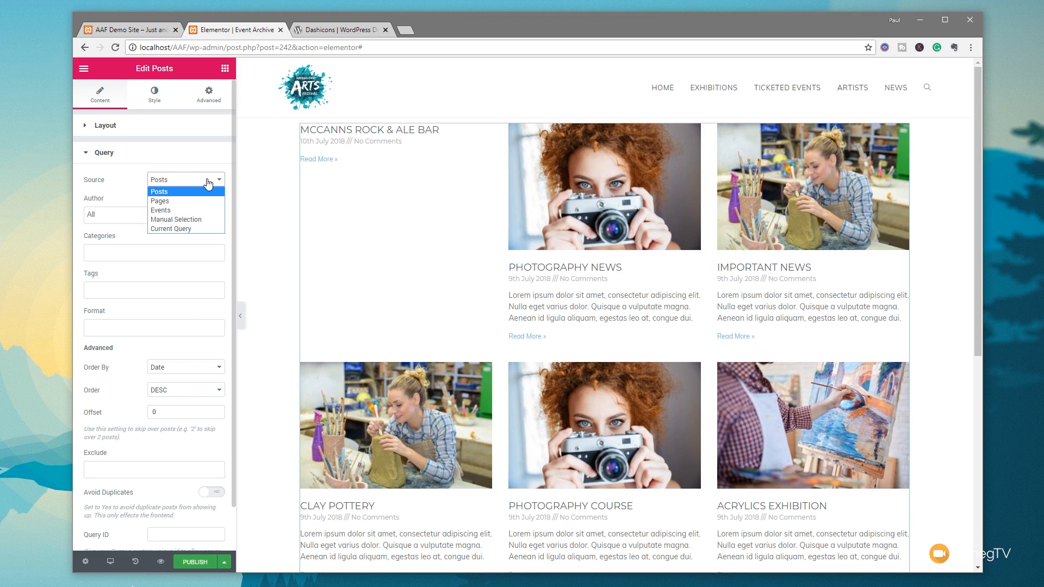
click(181, 211)
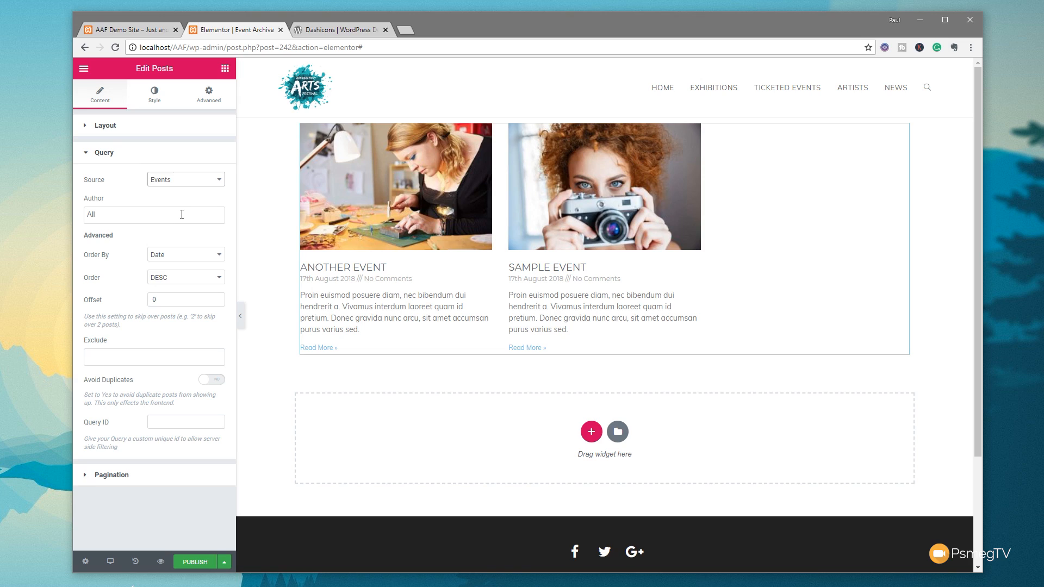
Switch the Posts widget's skin to Cards and set its image size to Medium Large
click(105, 126)
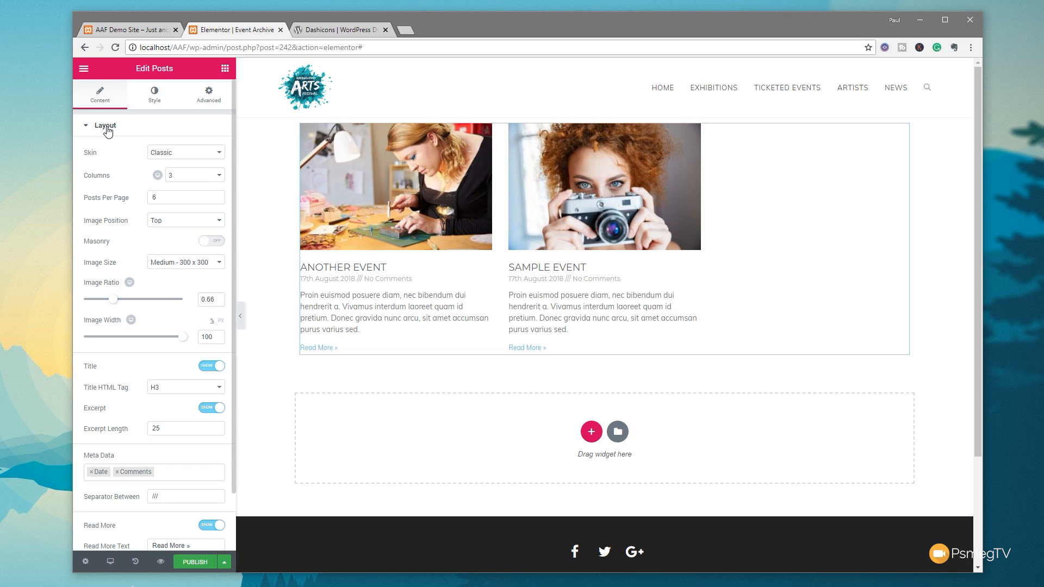
click(190, 156)
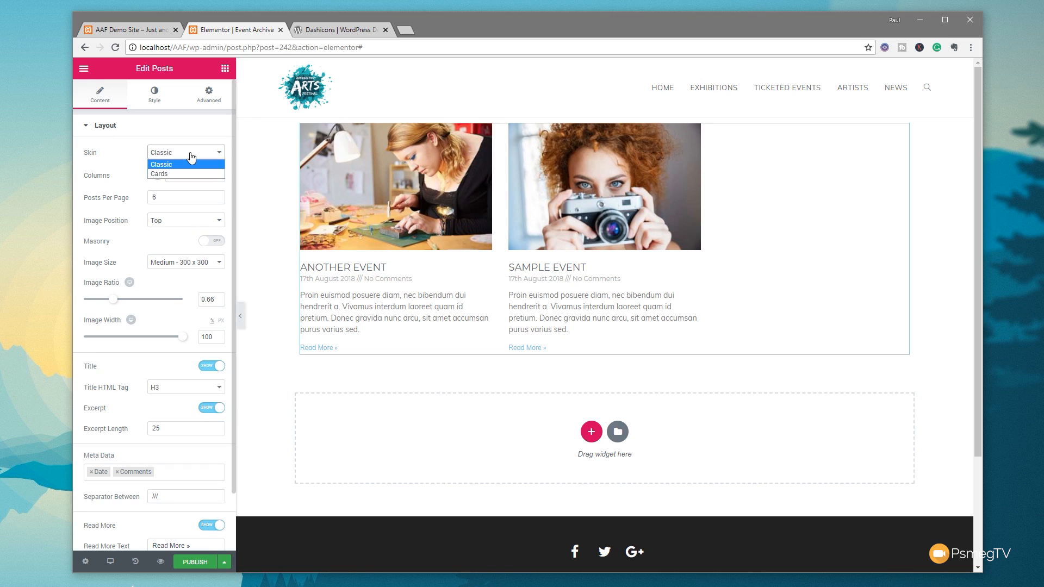
click(175, 174)
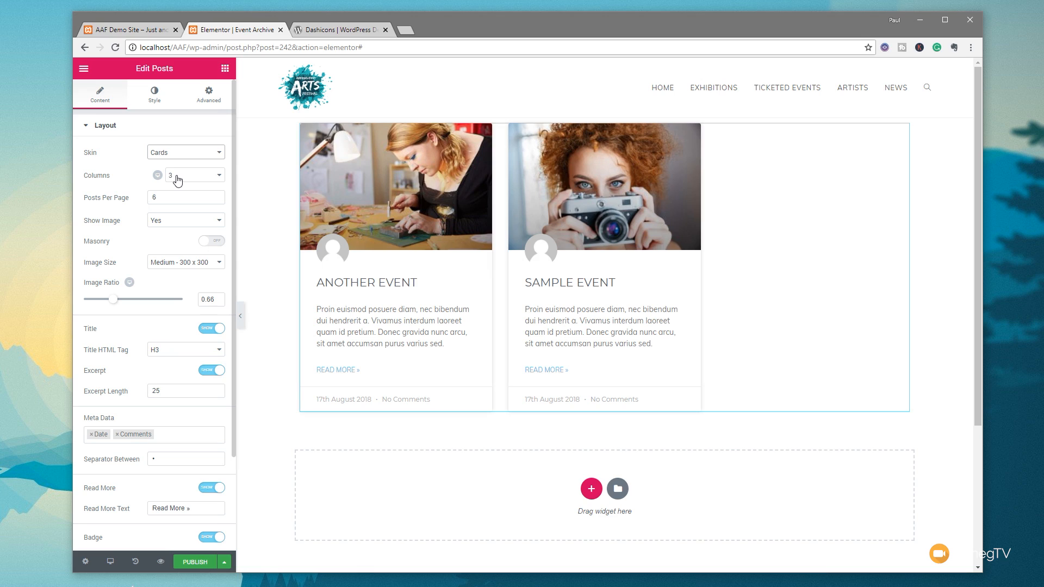
click(203, 264)
click(193, 293)
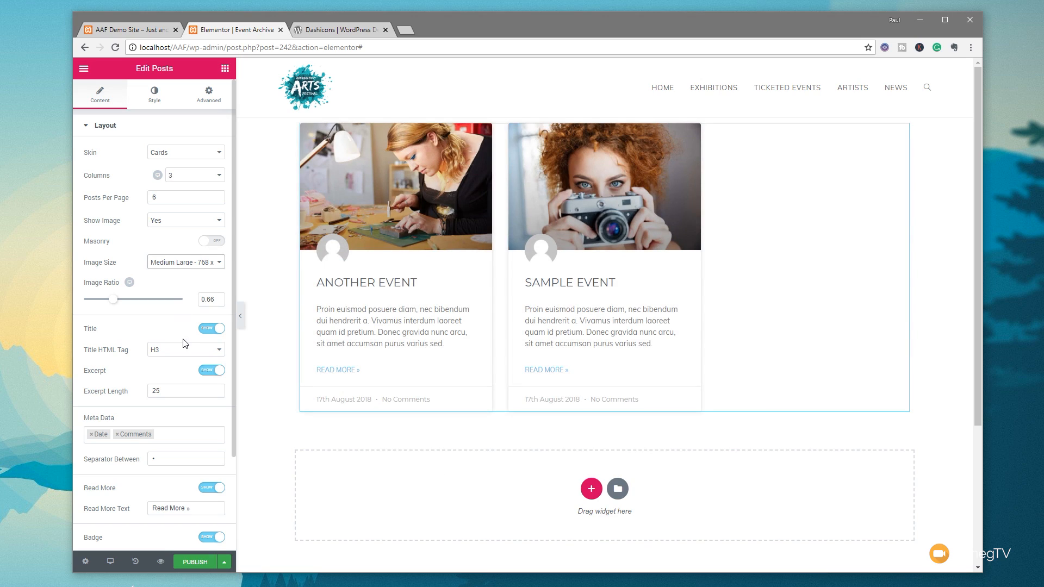
Hide the Read More link, badge and avatar on the event cards
scroll(163, 366, down, 2)
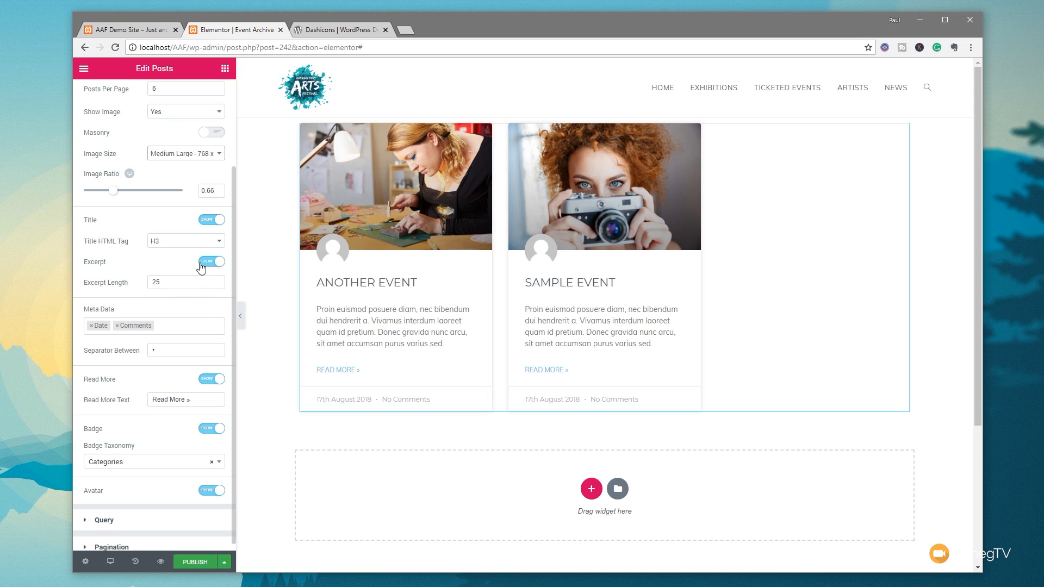
click(201, 380)
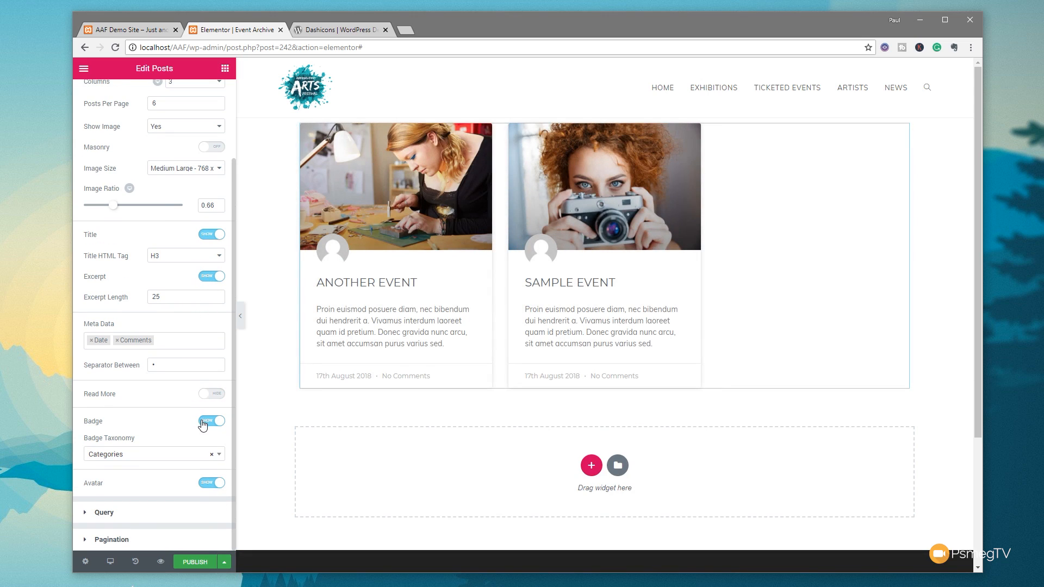
click(205, 421)
click(201, 483)
Set the event cards' image ratio to 0.8 and check the responsive device options for the columns
scroll(162, 333, up, 2)
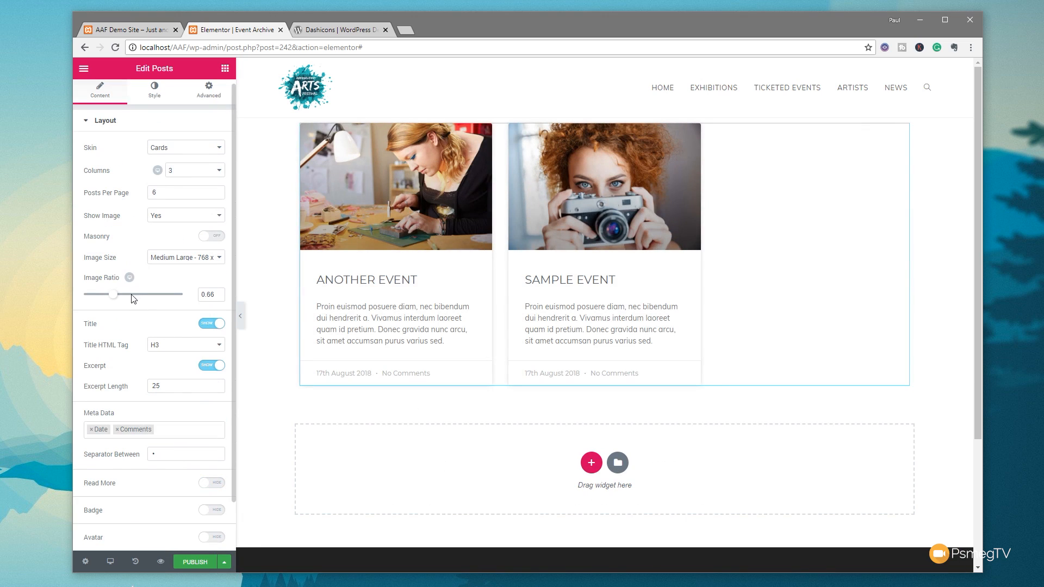
drag(113, 296, 121, 299)
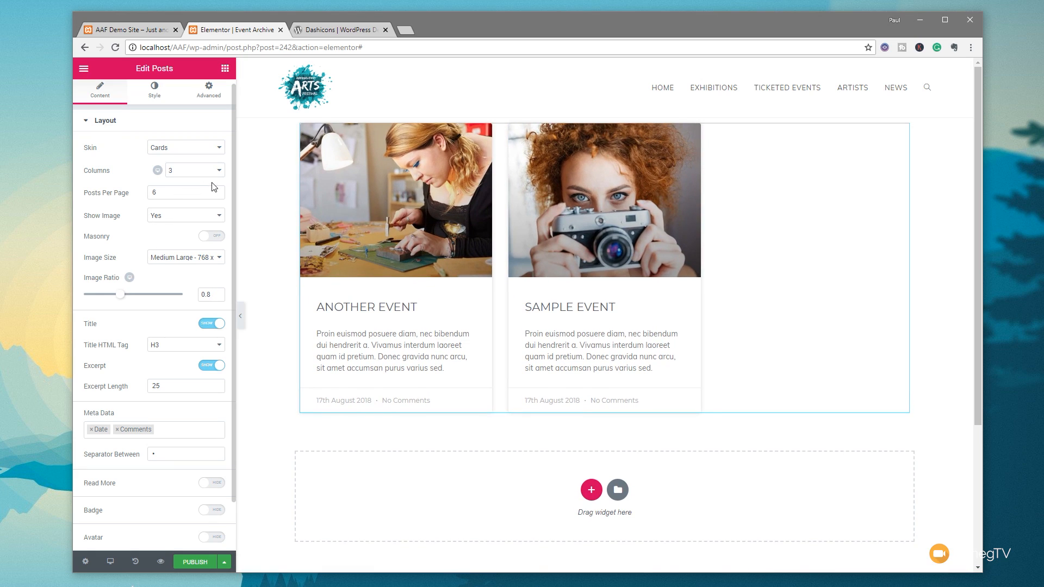
click(158, 171)
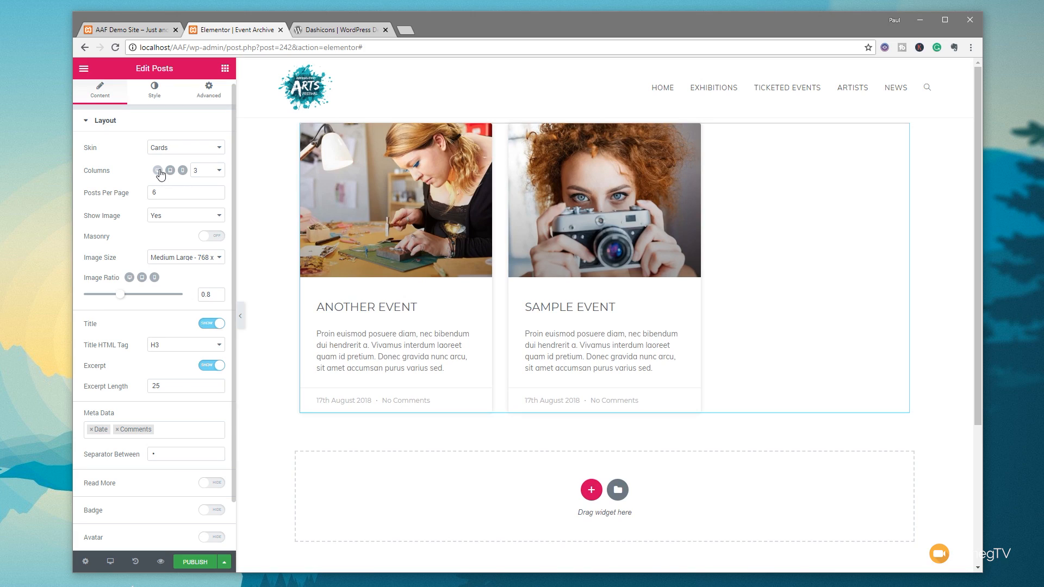
click(158, 171)
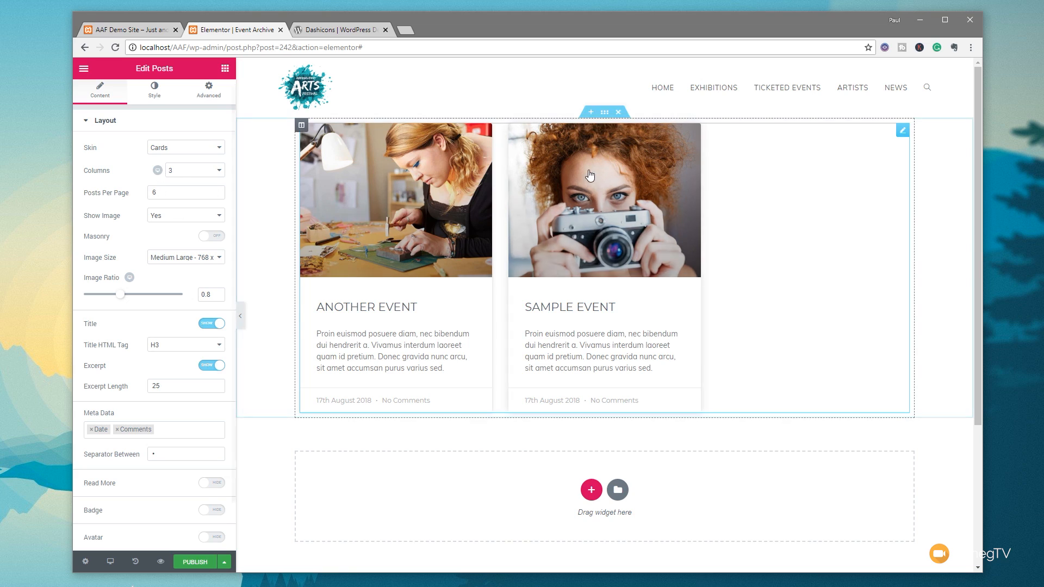
Unlink the padding values of the section holding the events and set its top and bottom padding to 50 px
click(605, 112)
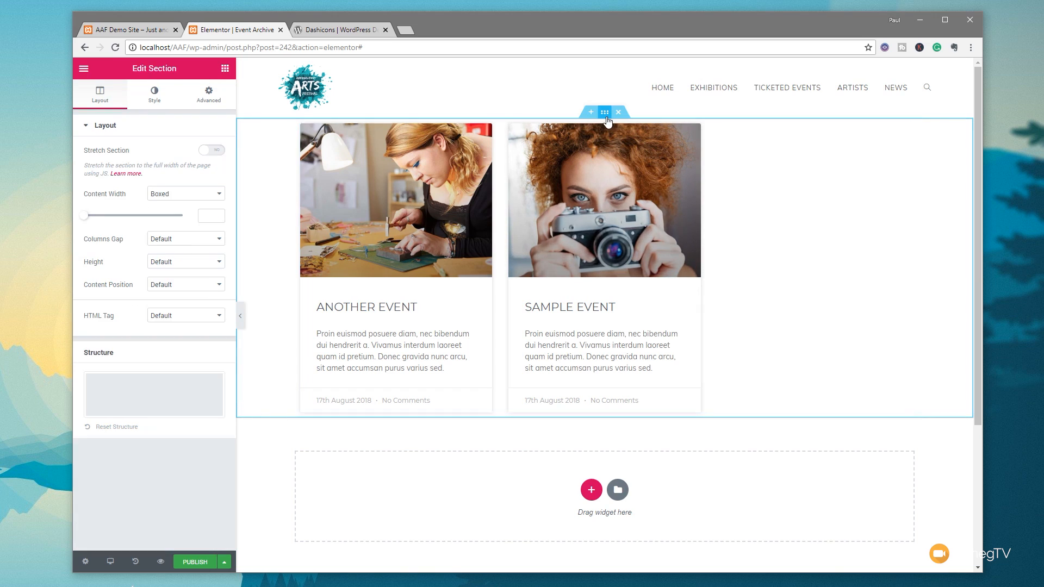
click(224, 68)
click(605, 114)
click(208, 95)
click(216, 219)
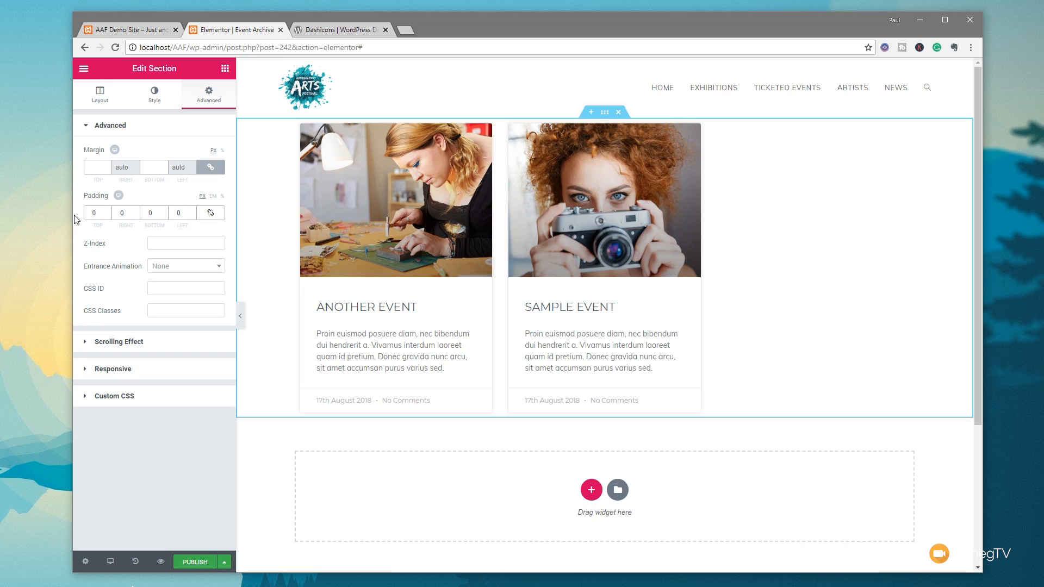
click(89, 212)
text(5)
click(148, 212)
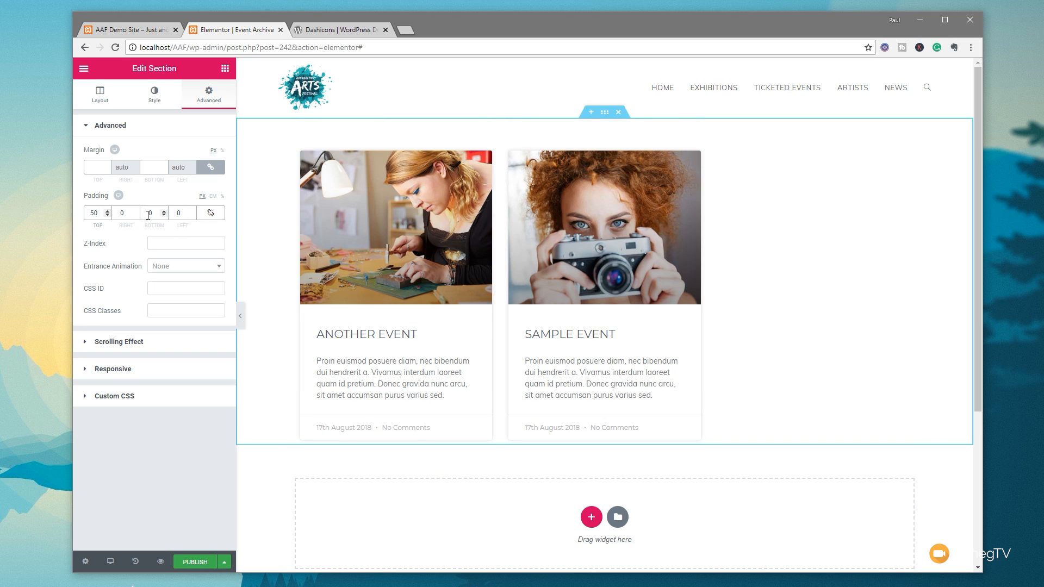
text(5)
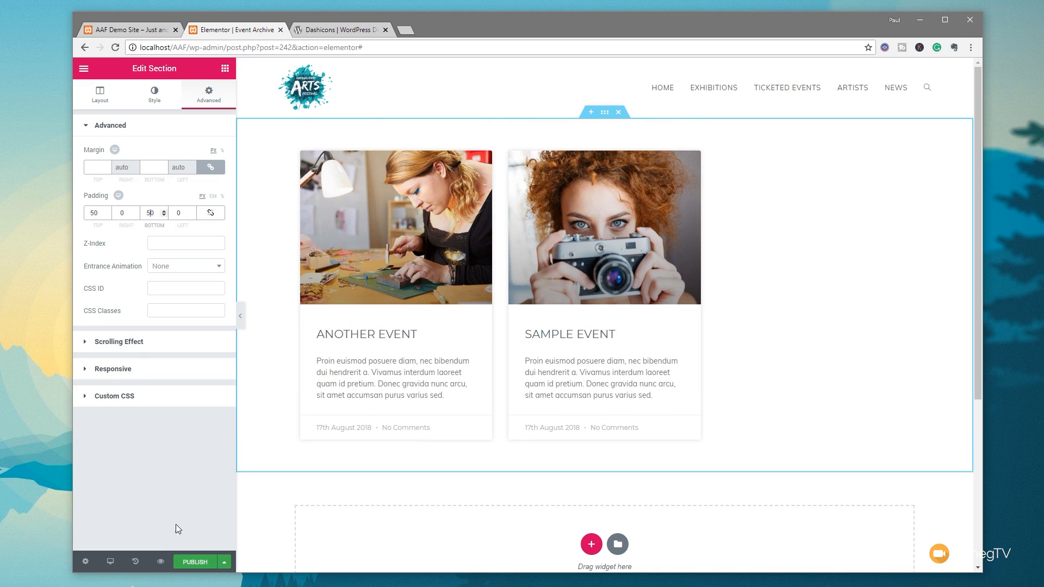
Publish the archive template with a display condition that includes Date Archive
click(195, 563)
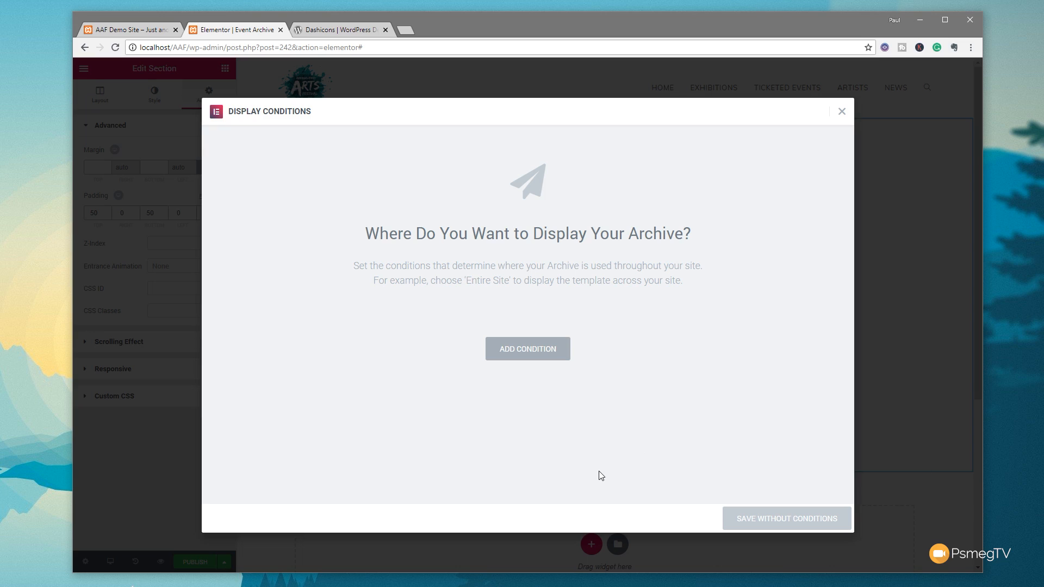
click(533, 356)
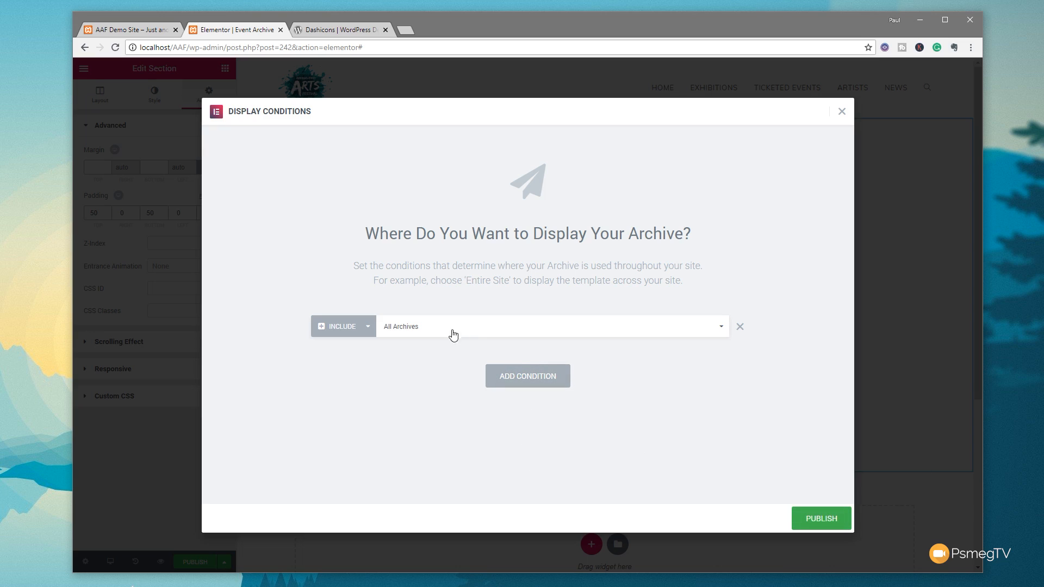
click(431, 330)
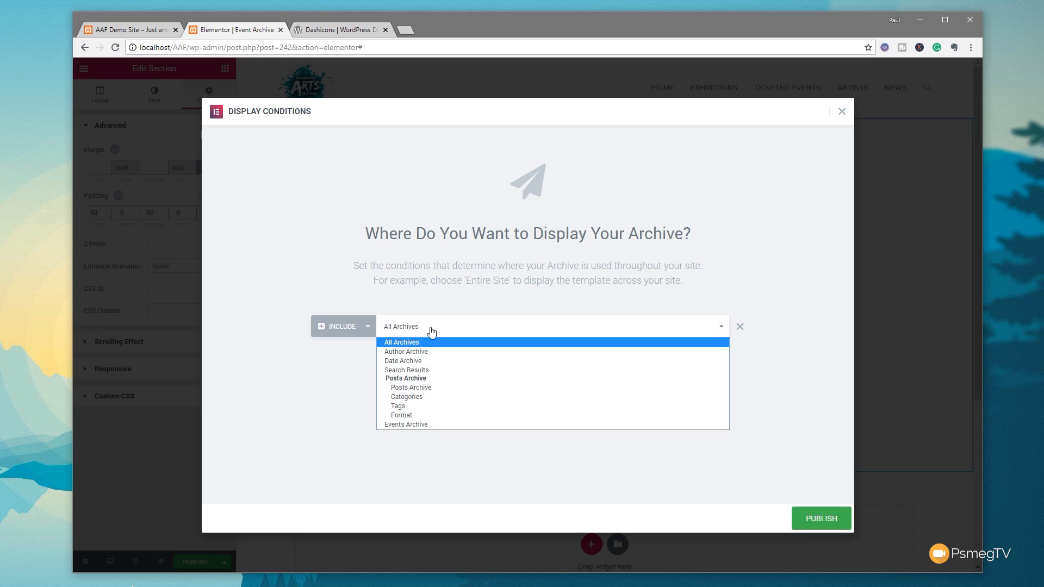
click(423, 361)
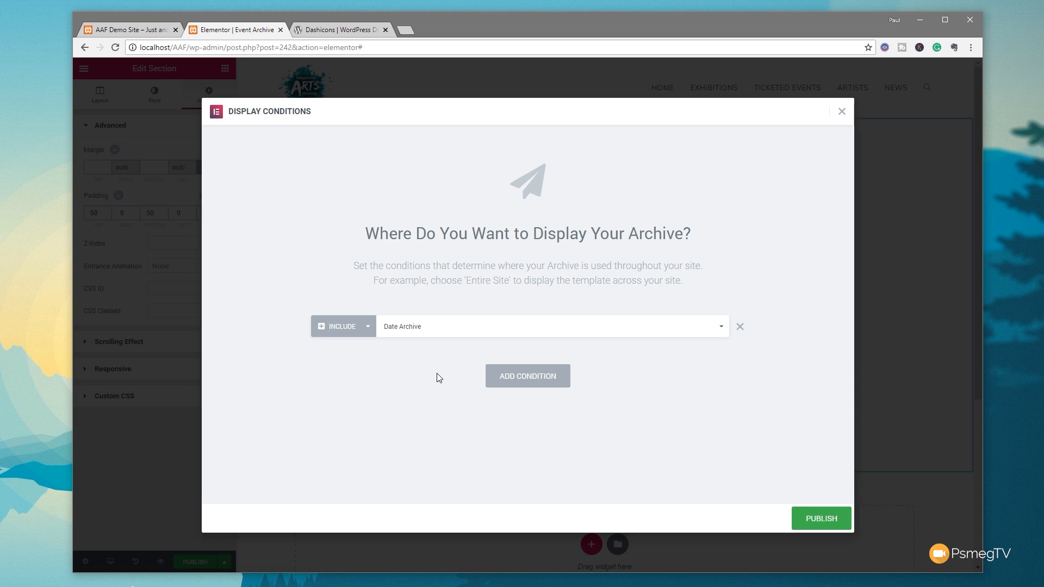
click(821, 518)
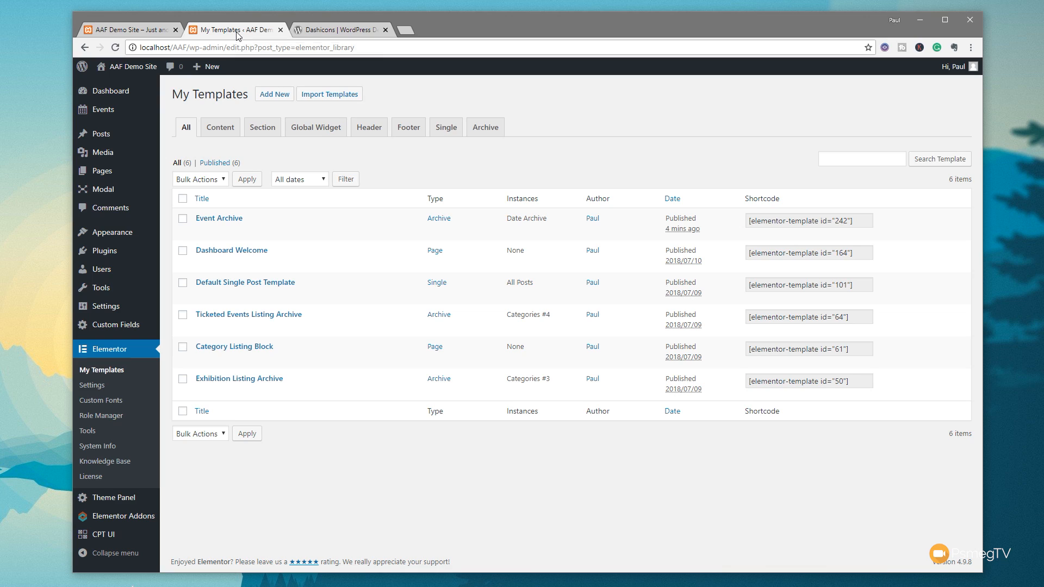
Start a new Elementor template of type Single for the Event post type
click(288, 97)
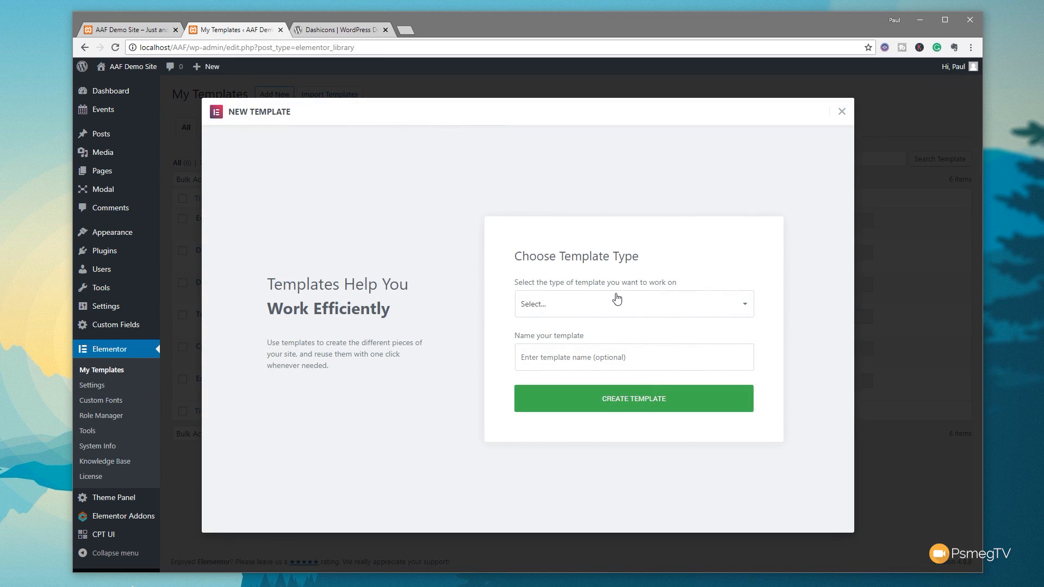
click(613, 303)
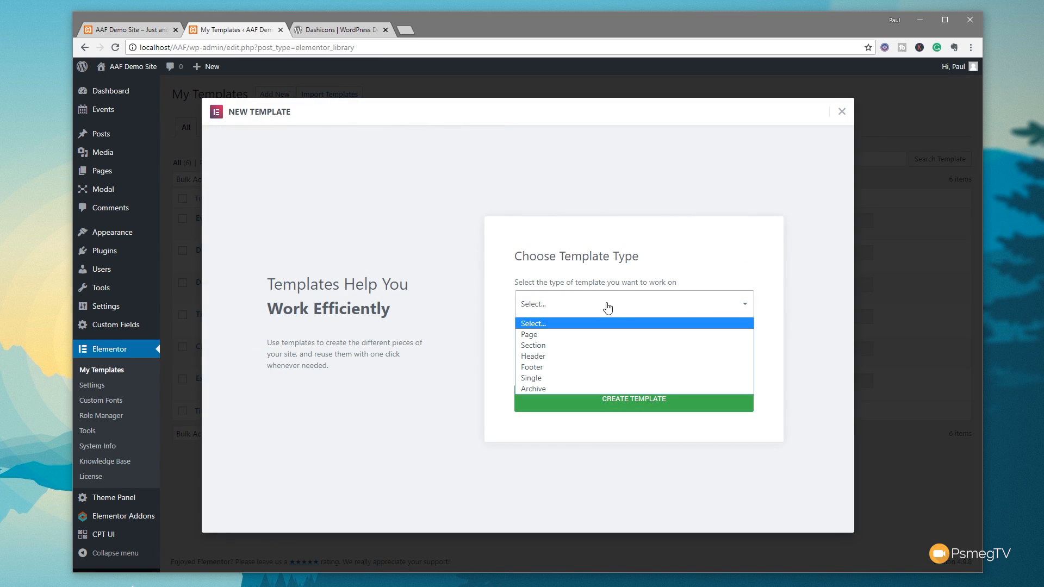
click(540, 378)
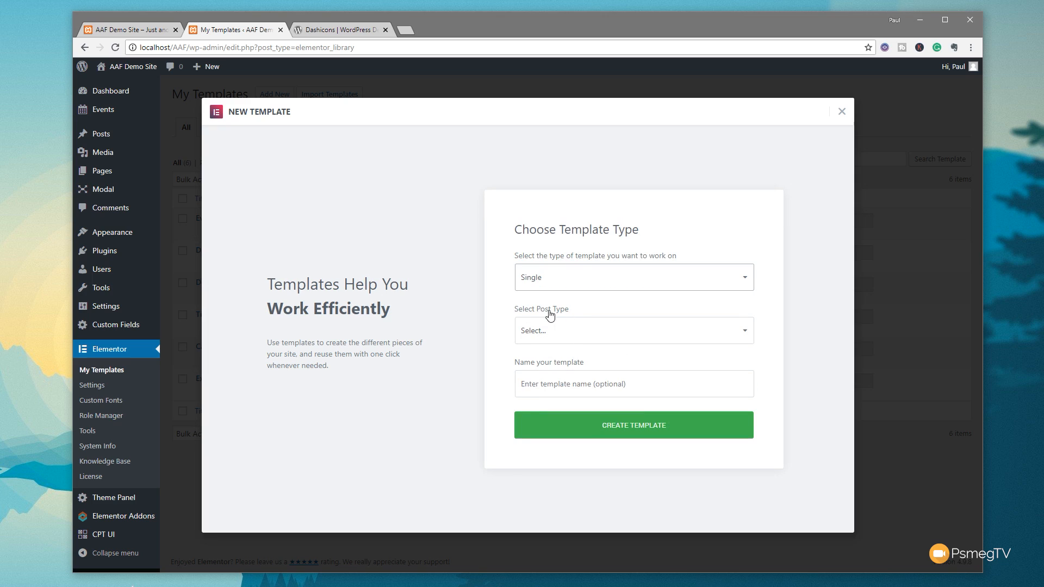
click(549, 333)
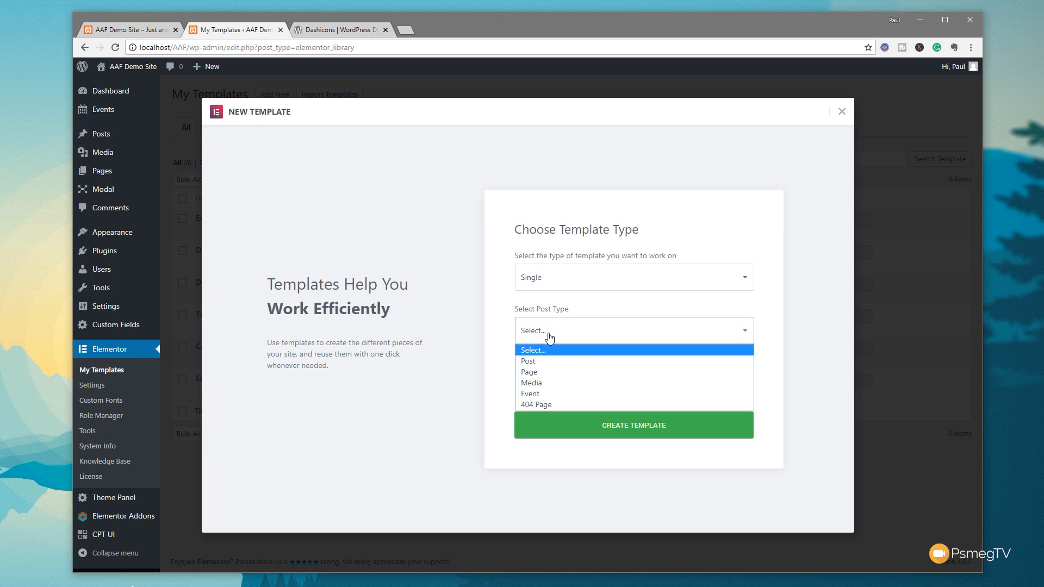
click(546, 392)
Name the template "Event Single Template", create it and dismiss the page library to get an empty canvas
click(556, 389)
text(E)
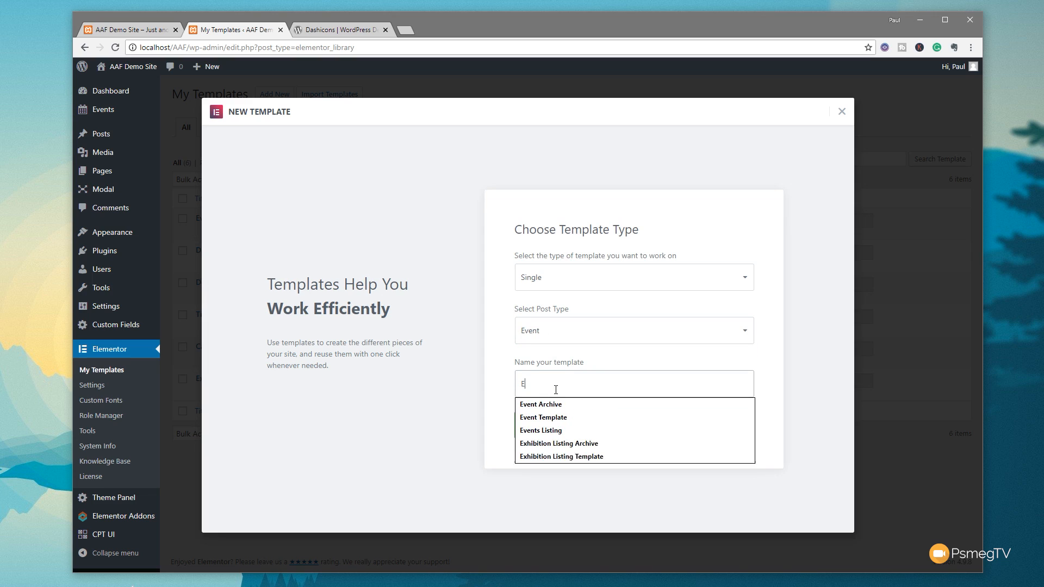
text(vent Singl)
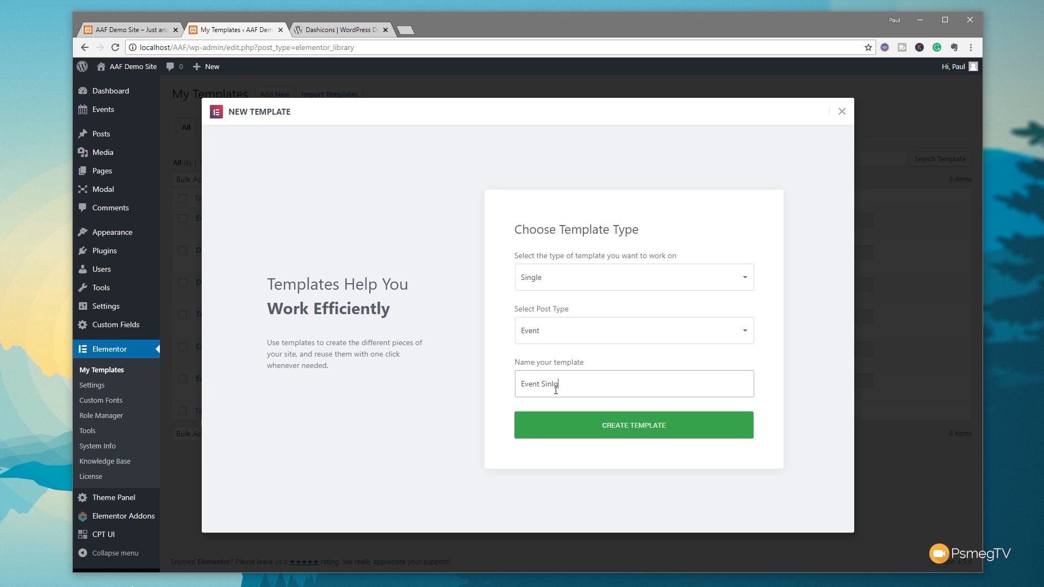
text(e )
text(Tempalte)
key(shift+Left)
key(shift+Left)
key(shift+Left)
key(shift+Left)
text(late)
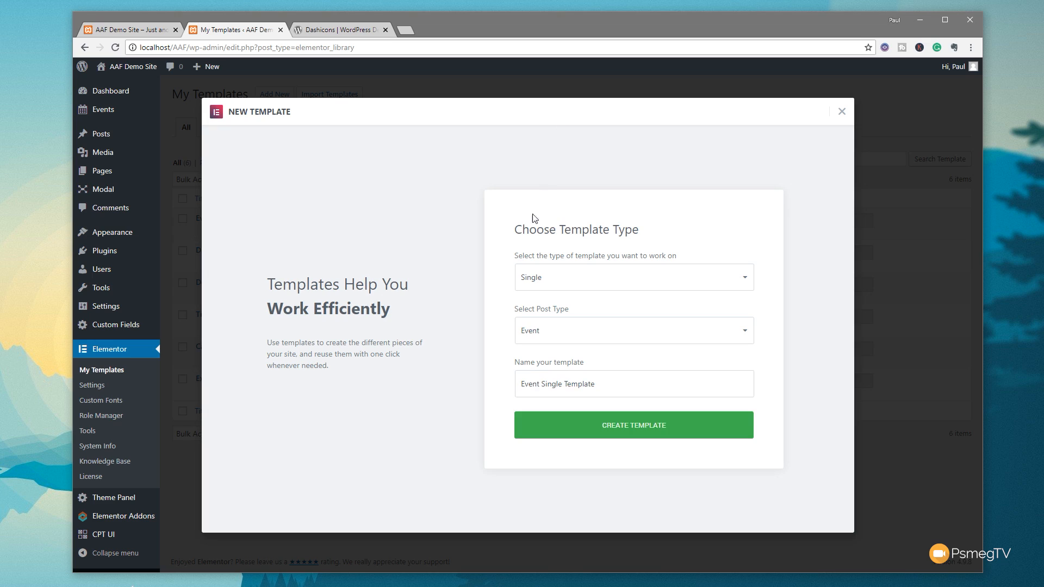
click(641, 432)
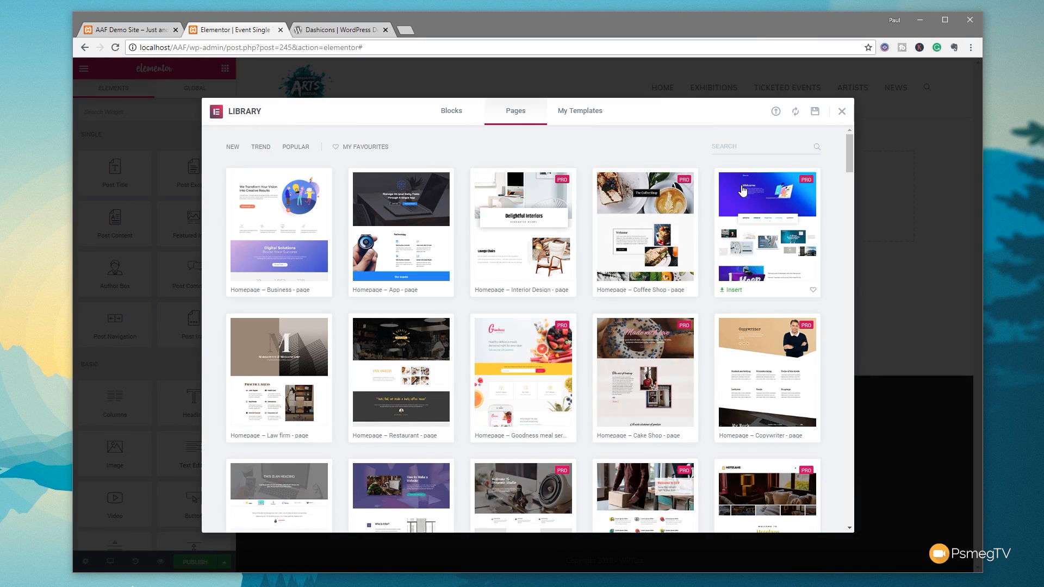
click(841, 112)
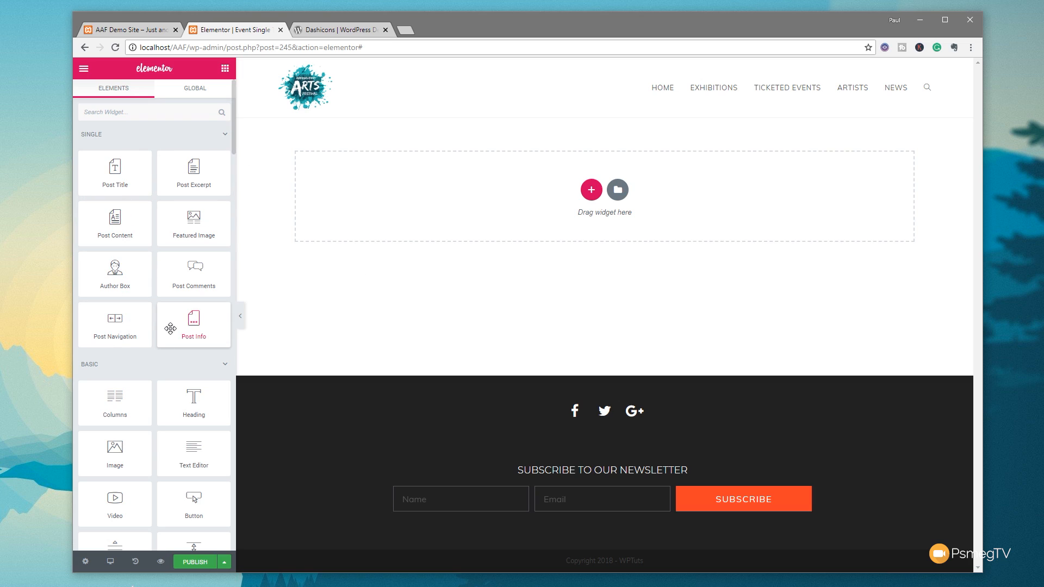
Add a Post Title widget to the empty canvas of the single event template
drag(132, 182, 499, 174)
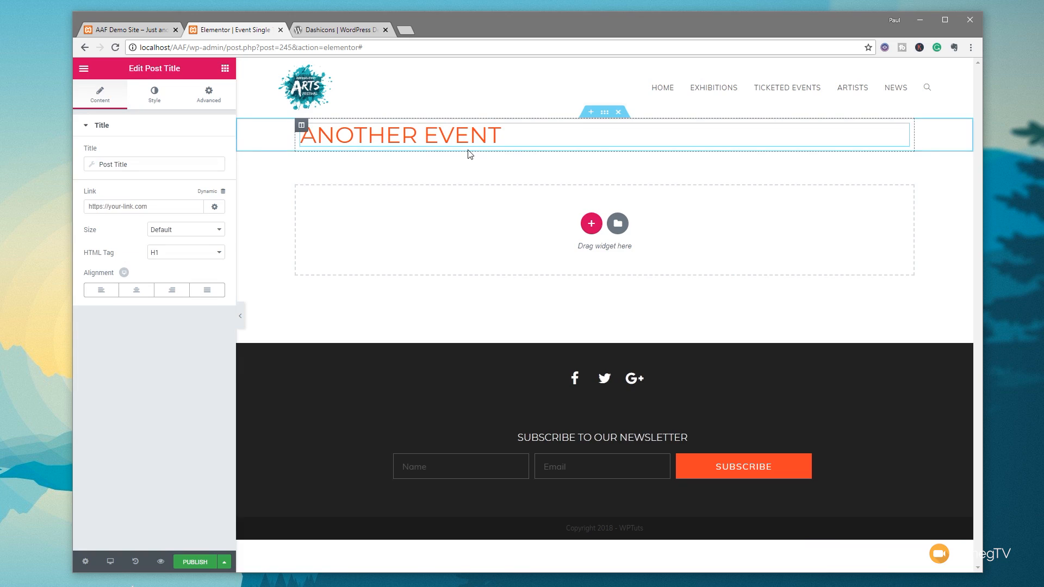
Set the template's preview content to the Sample Event entry and apply the preview
click(86, 562)
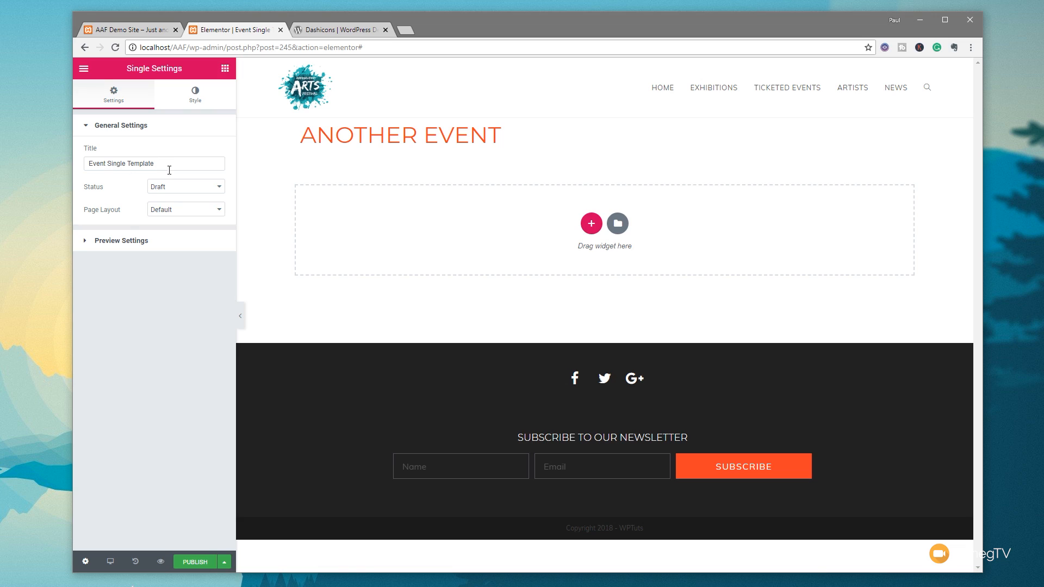
click(120, 244)
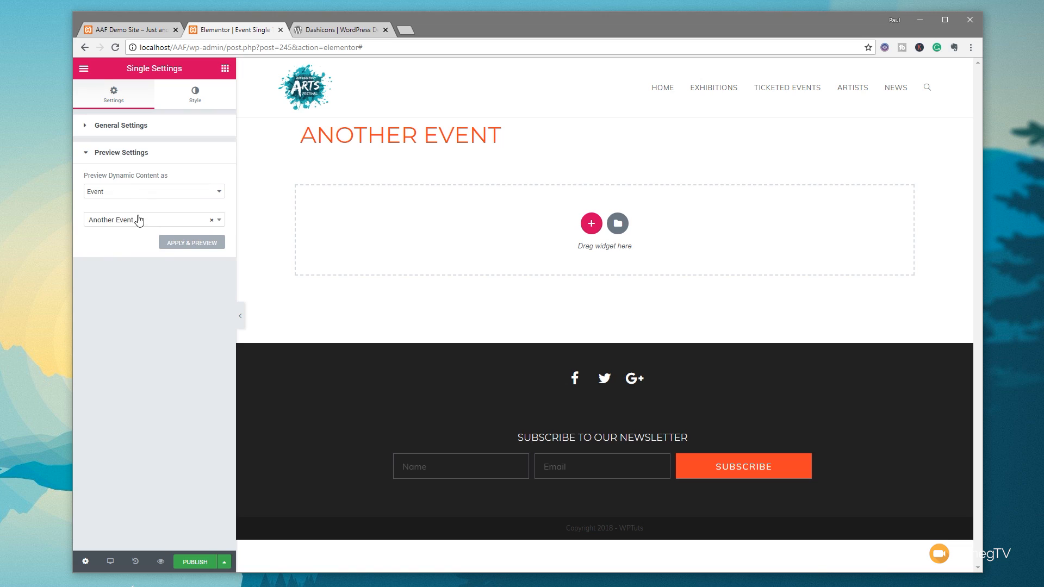
click(143, 223)
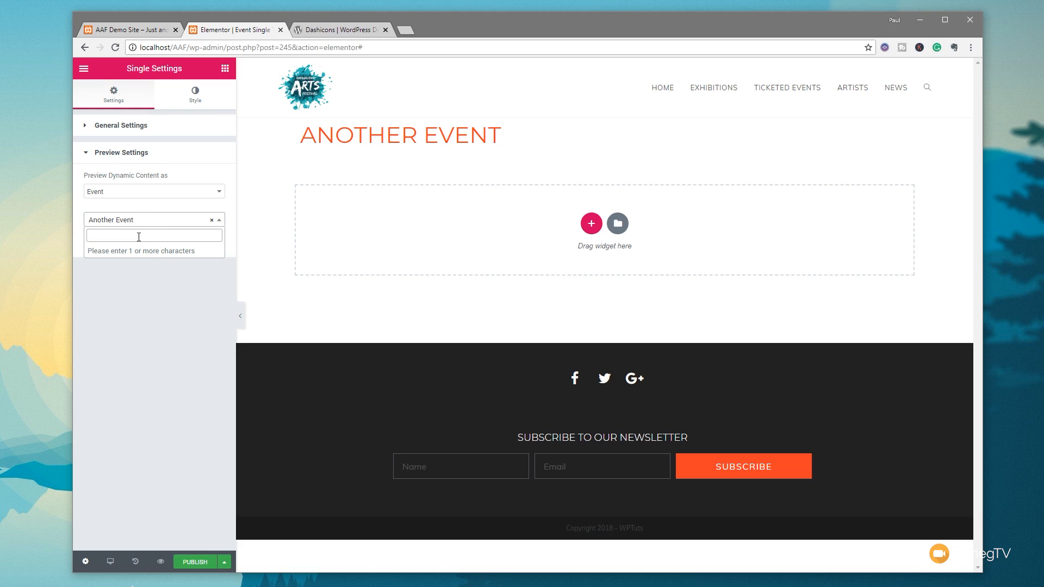
text(eve)
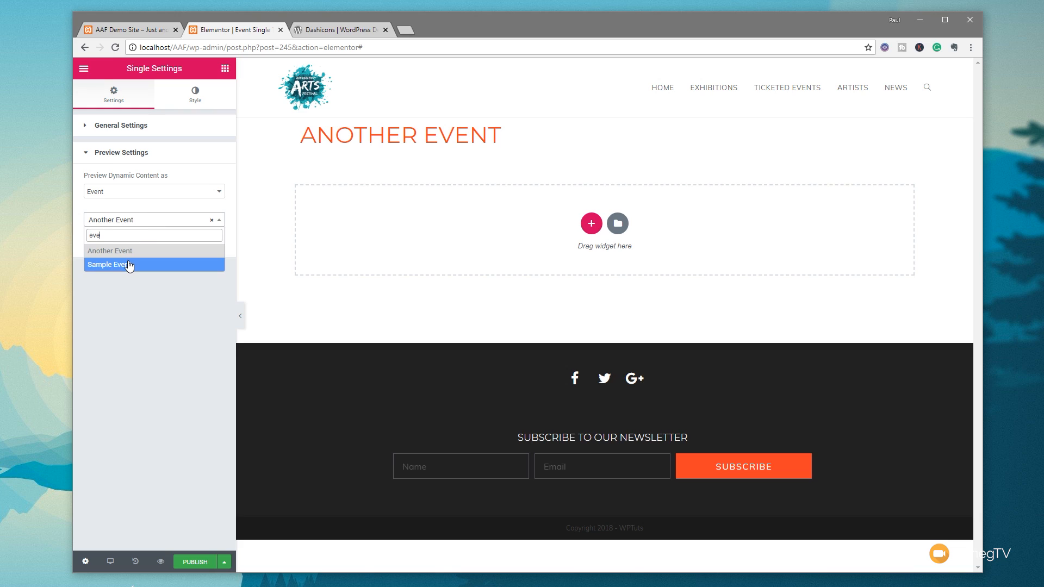
click(128, 265)
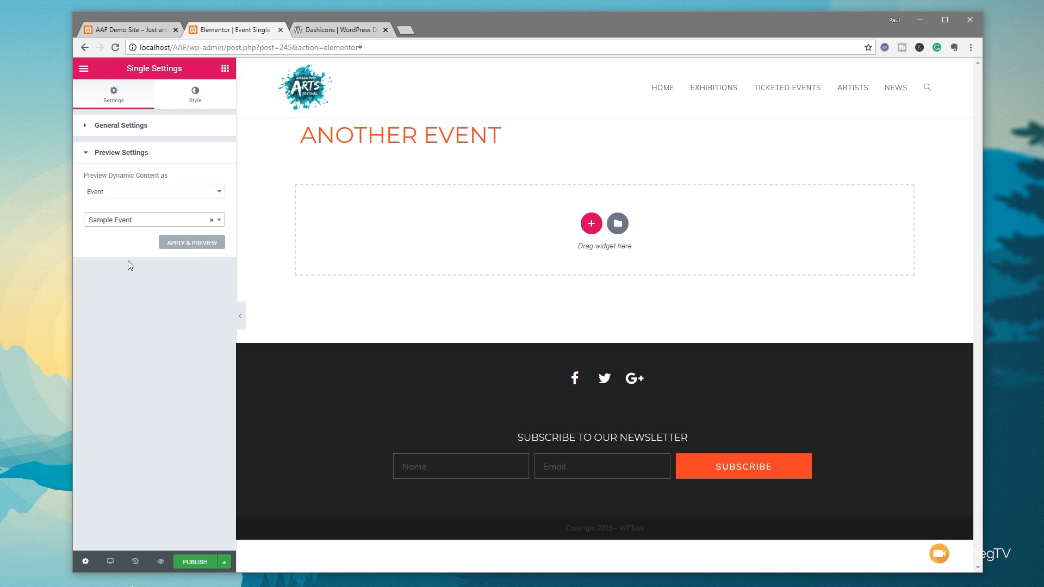
click(188, 243)
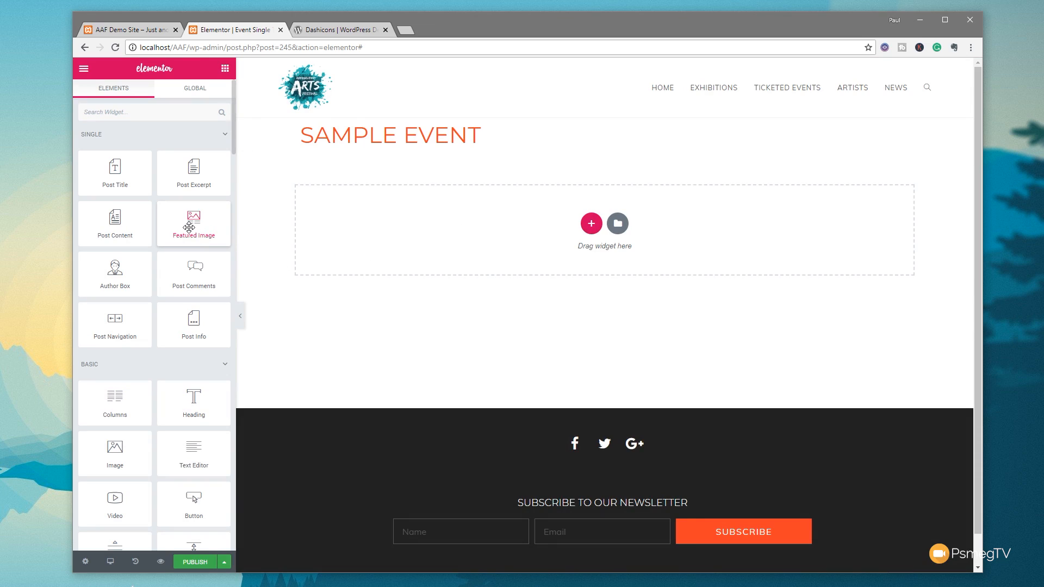
Add a Featured Image widget and a Post Content widget to the template below the post title
drag(191, 226, 352, 268)
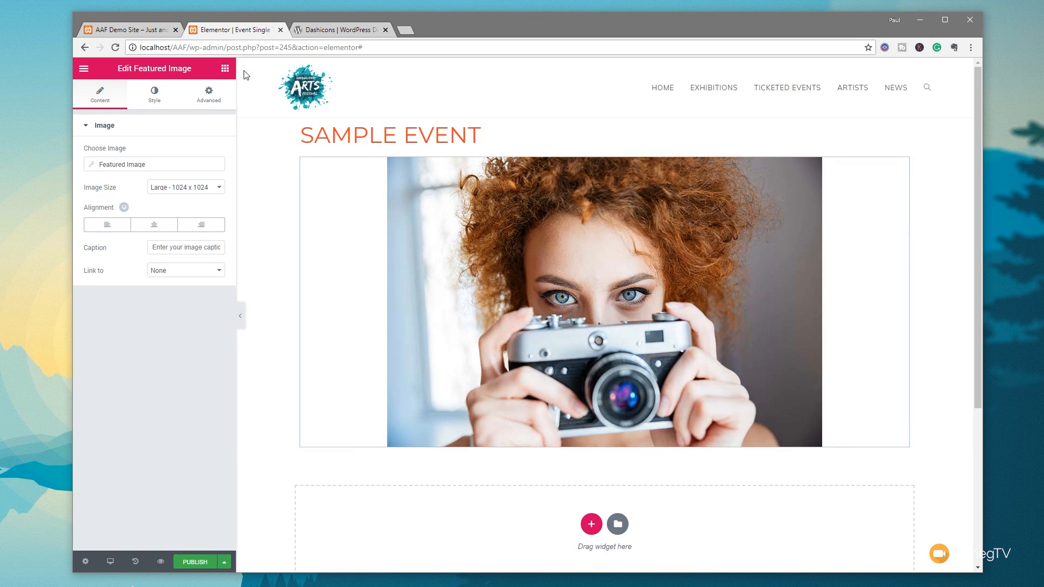
click(225, 69)
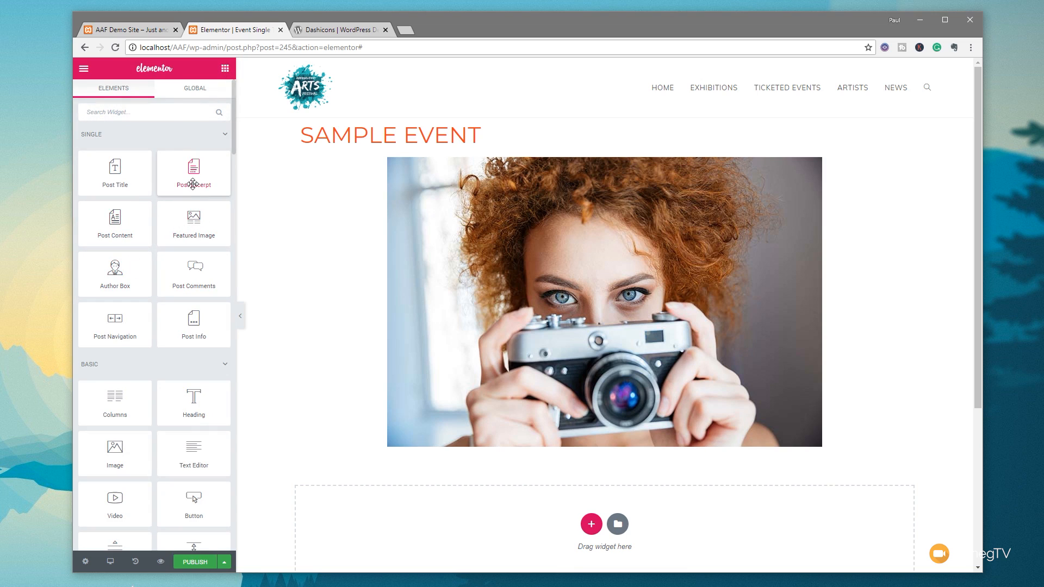
drag(115, 221, 408, 407)
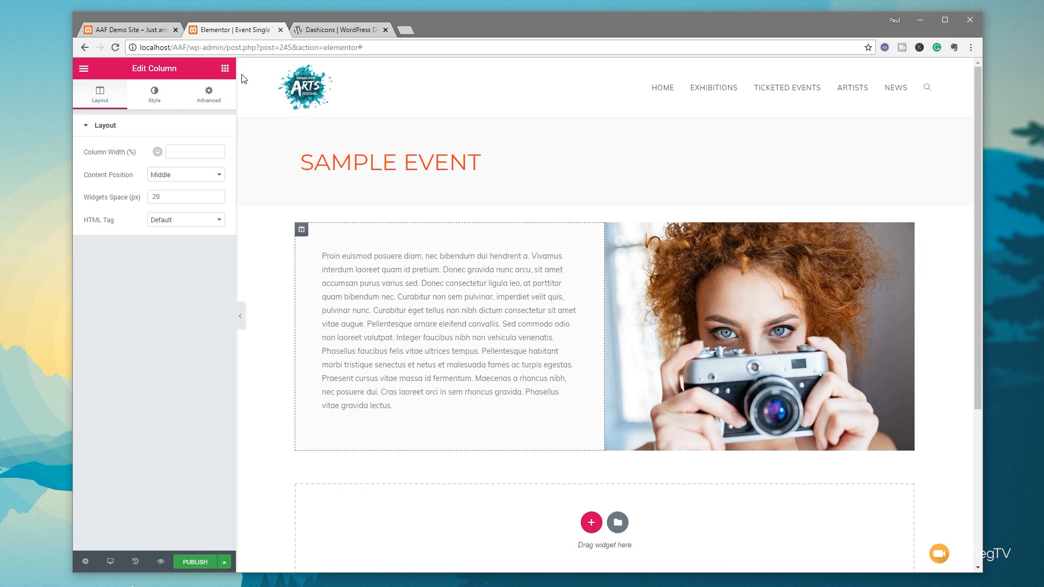
Add a Text Editor widget below the post content and link it dynamically to the event_date post custom field
click(223, 70)
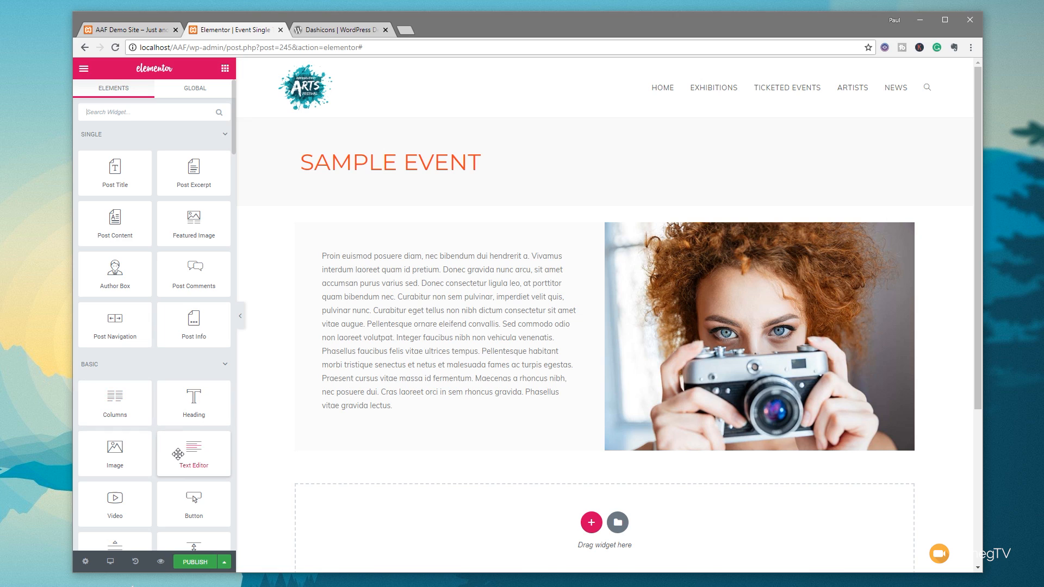
drag(178, 454, 384, 417)
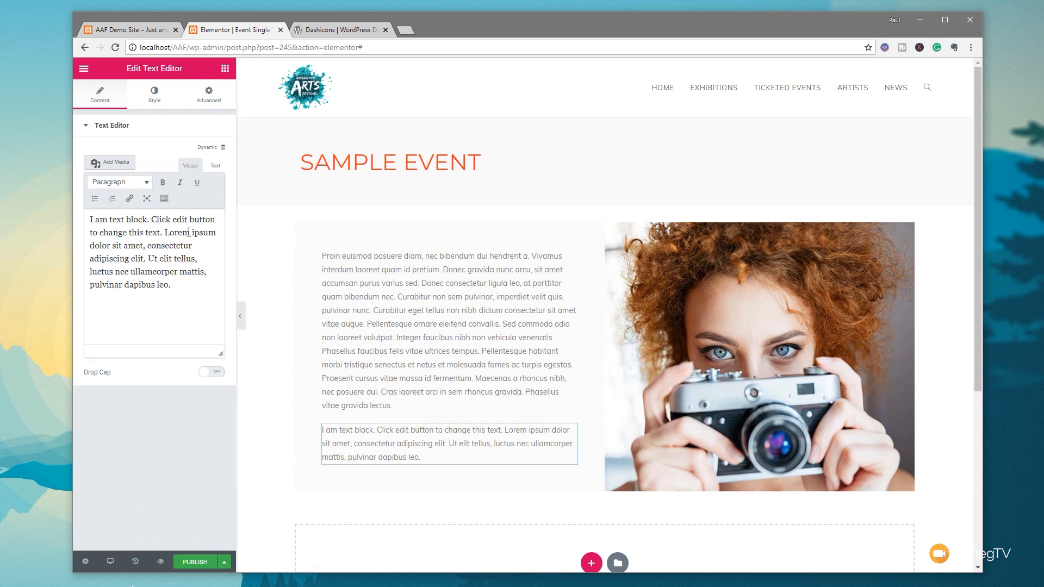
click(223, 148)
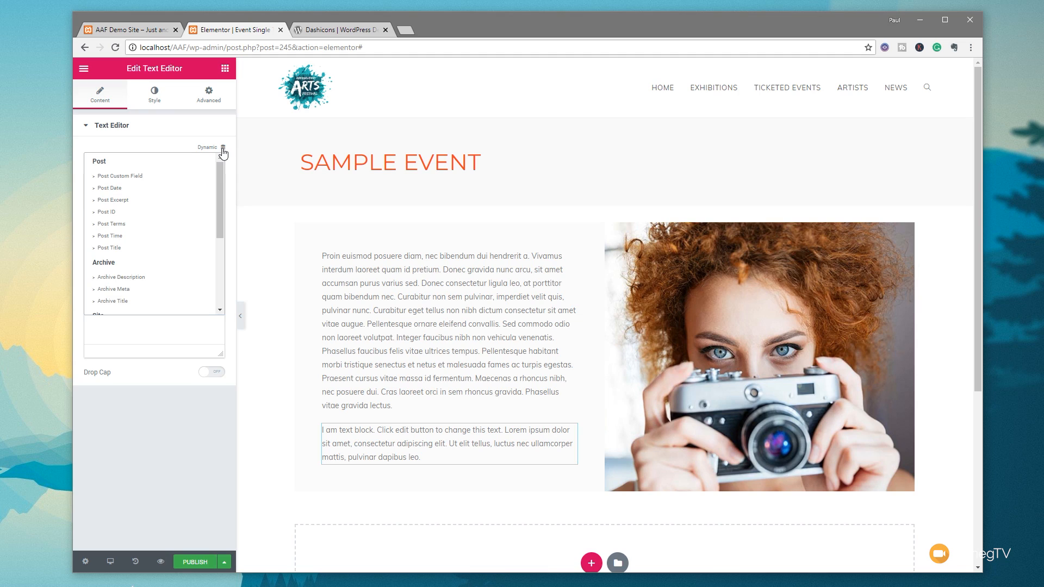
click(135, 180)
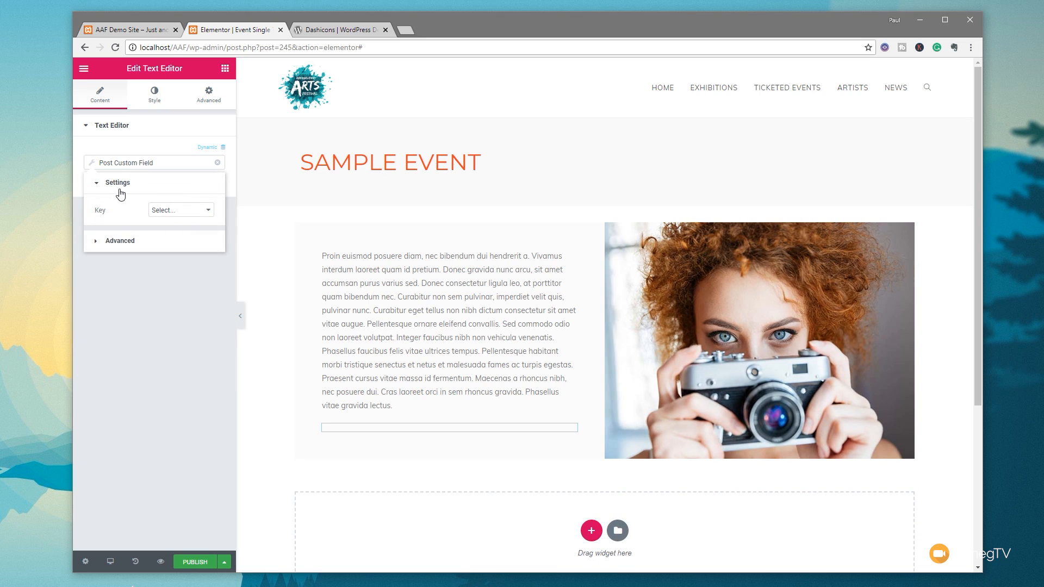
click(166, 213)
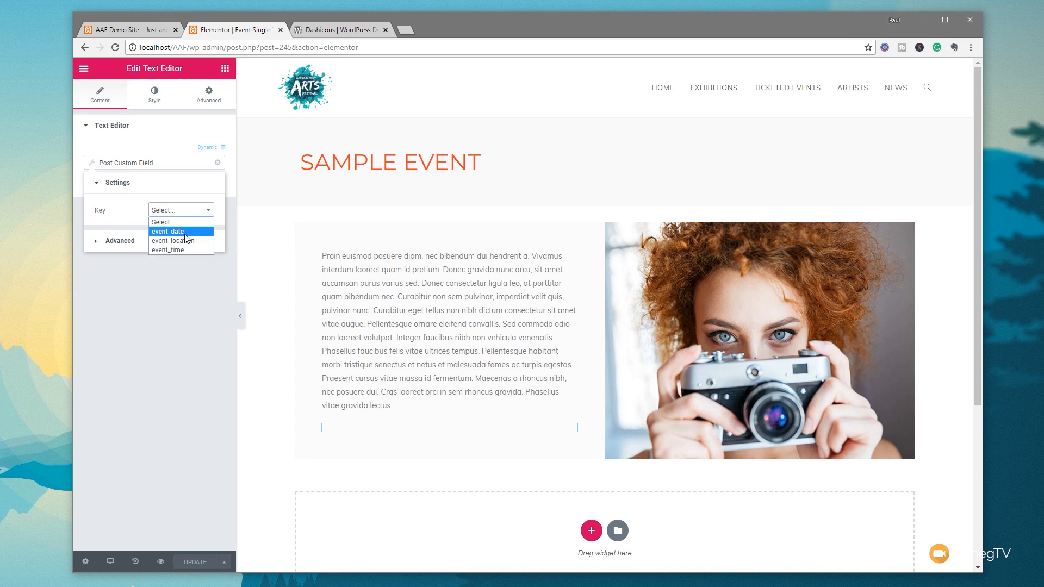
click(185, 234)
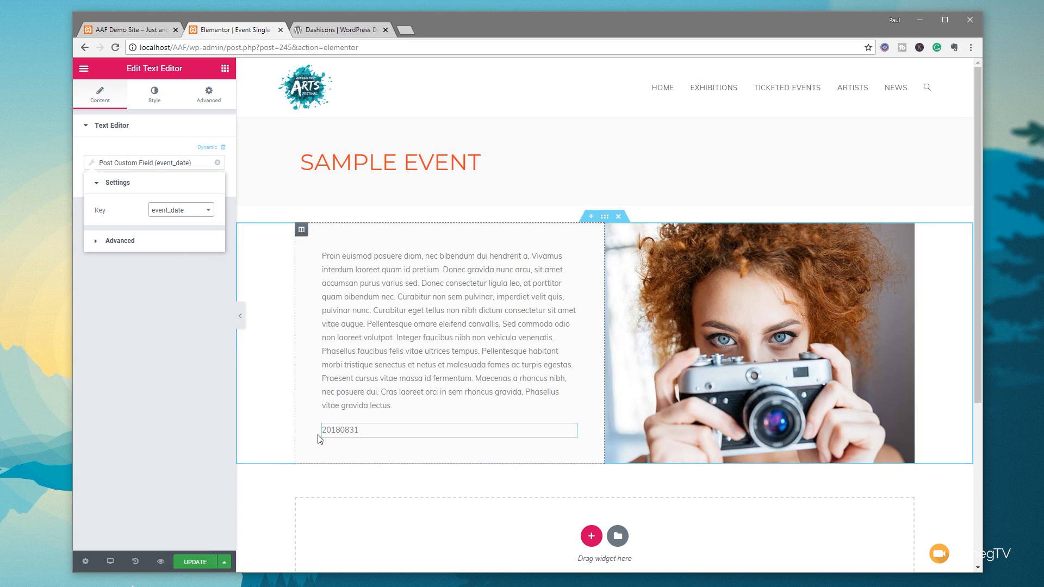
Put the bold label "<strong>Event Date: </strong>" before the event_date field's value
click(108, 242)
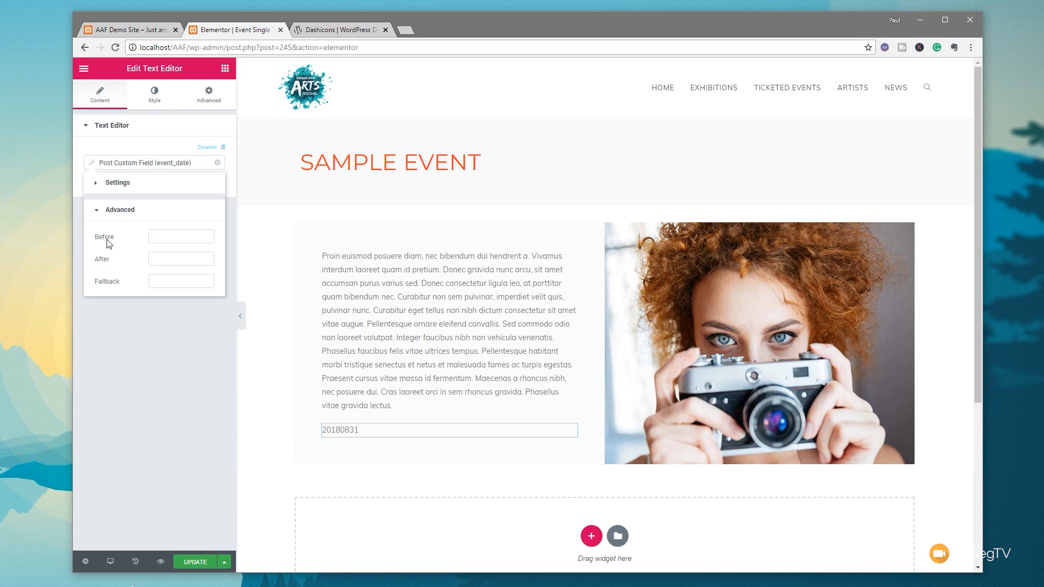
click(159, 237)
text(Event Date:)
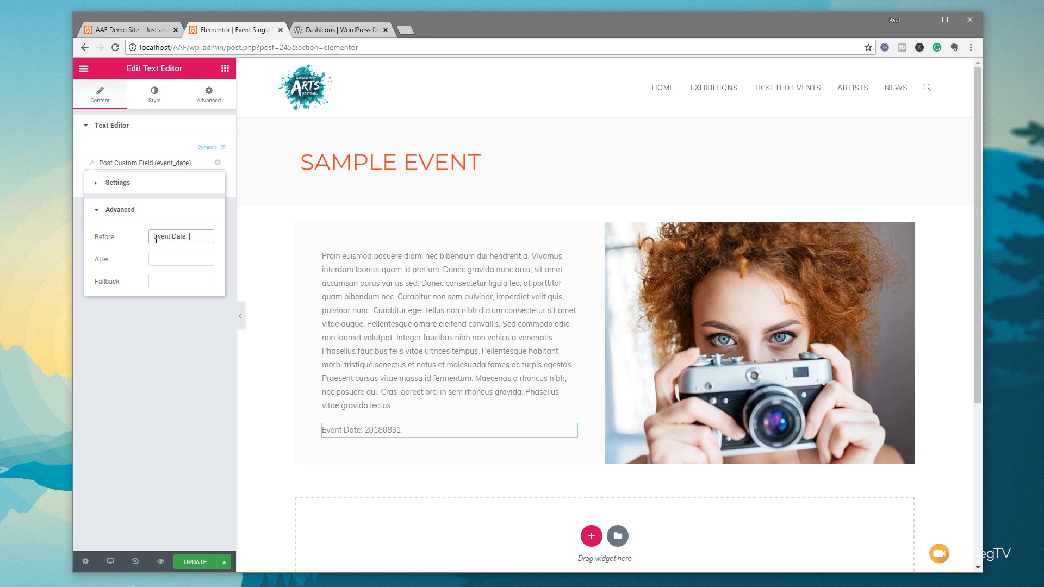
text(<strong>)
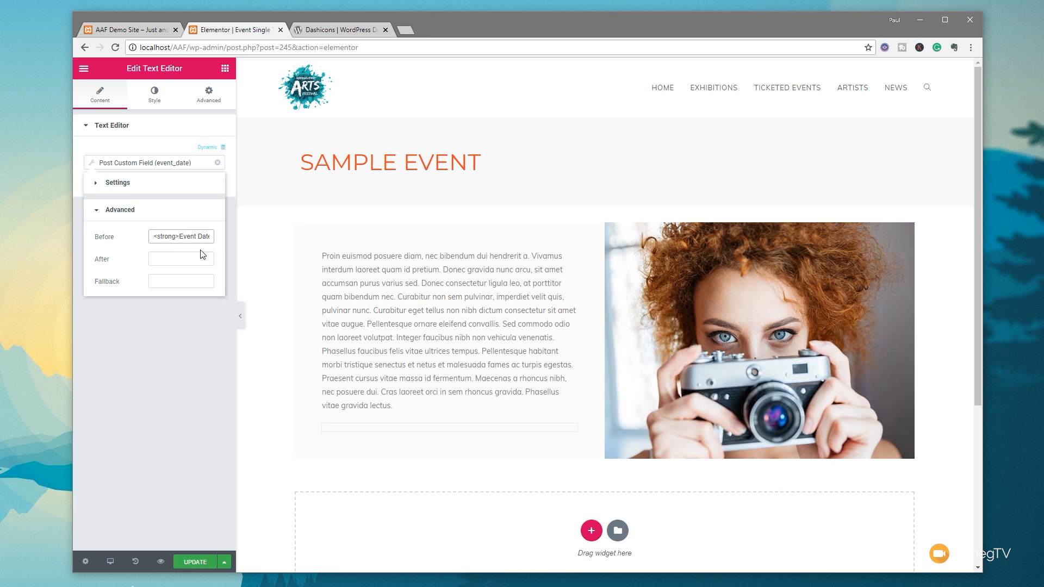
click(212, 235)
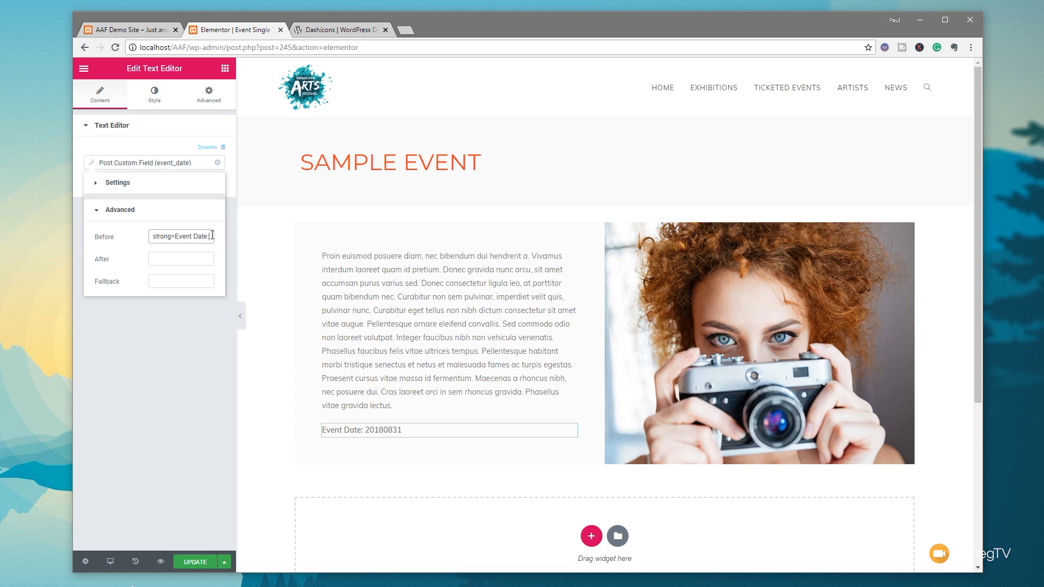
text(</strong>)
click(183, 340)
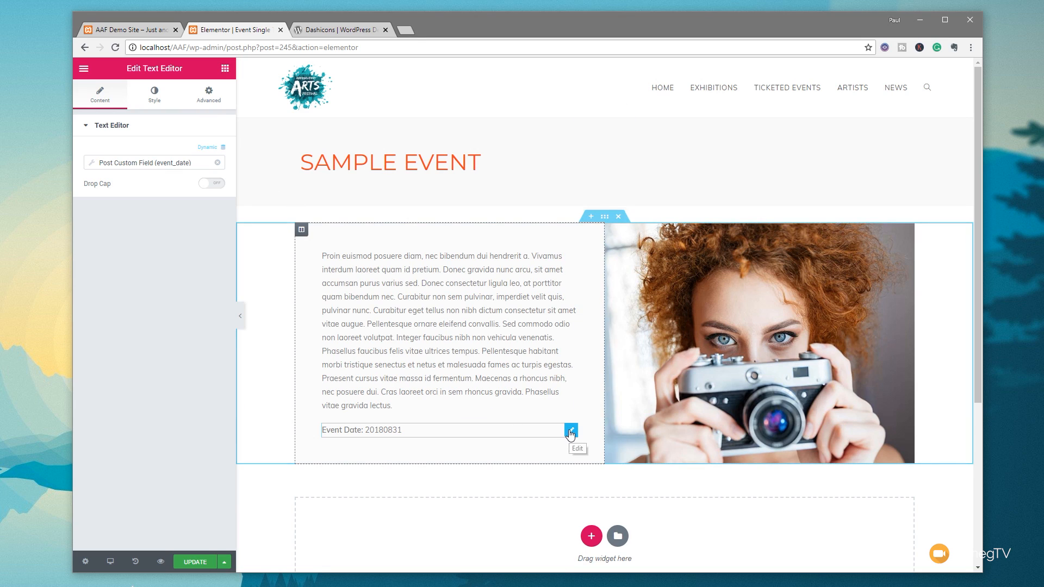
Duplicate the event date text widget and switch the copy's custom field key to event_location
right_click(569, 434)
click(584, 453)
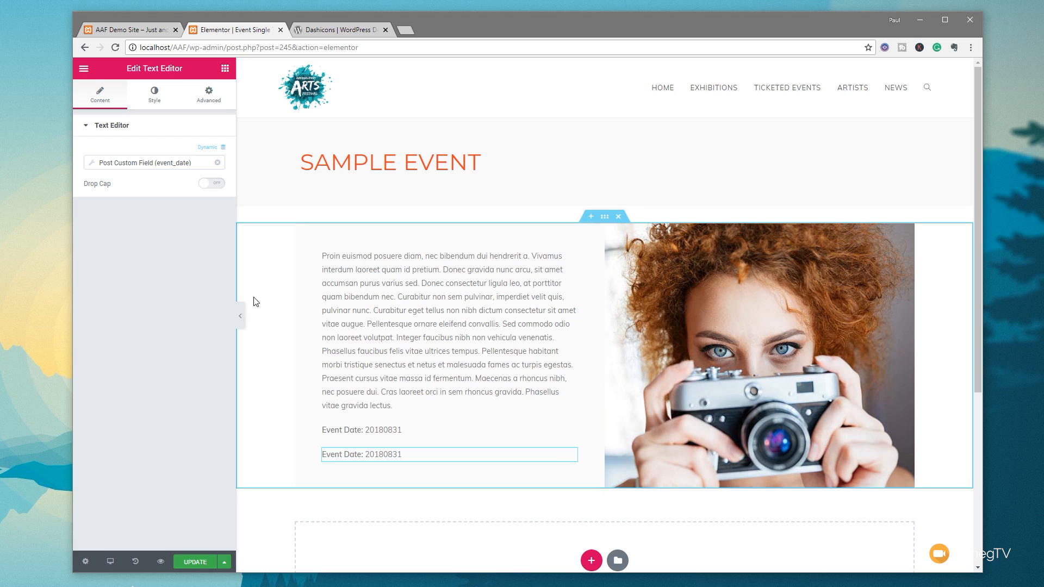
click(96, 166)
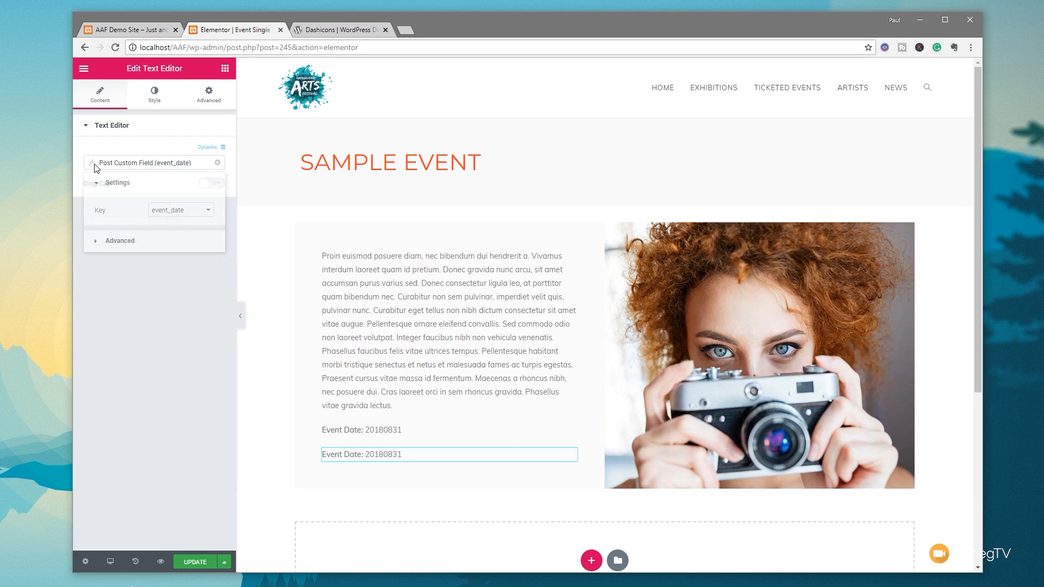
click(182, 211)
click(173, 241)
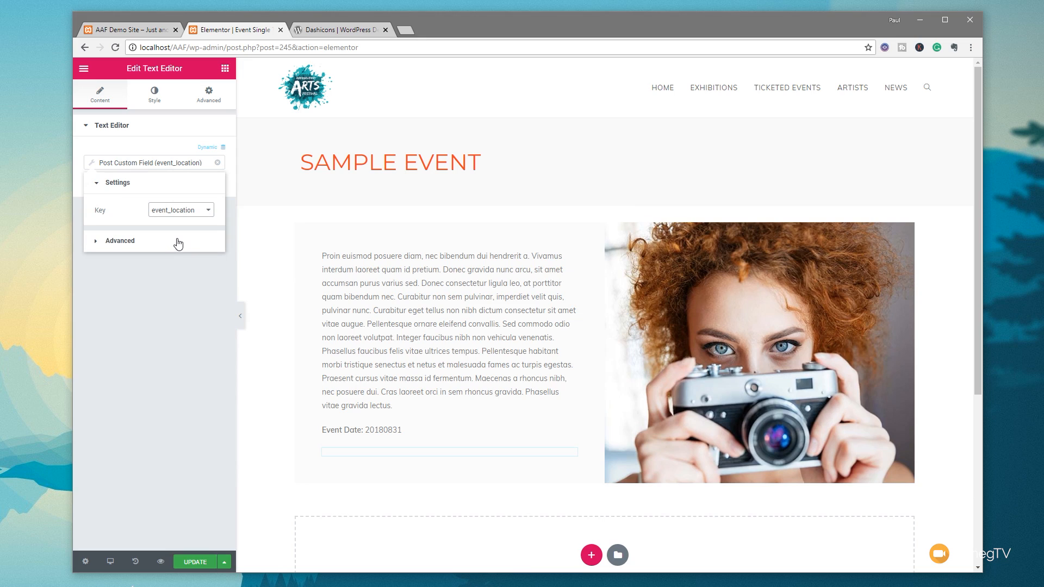
Change the label before the event_location value to "Event Location:", keeping the strong tags
click(136, 242)
click(181, 237)
drag(199, 237, 178, 238)
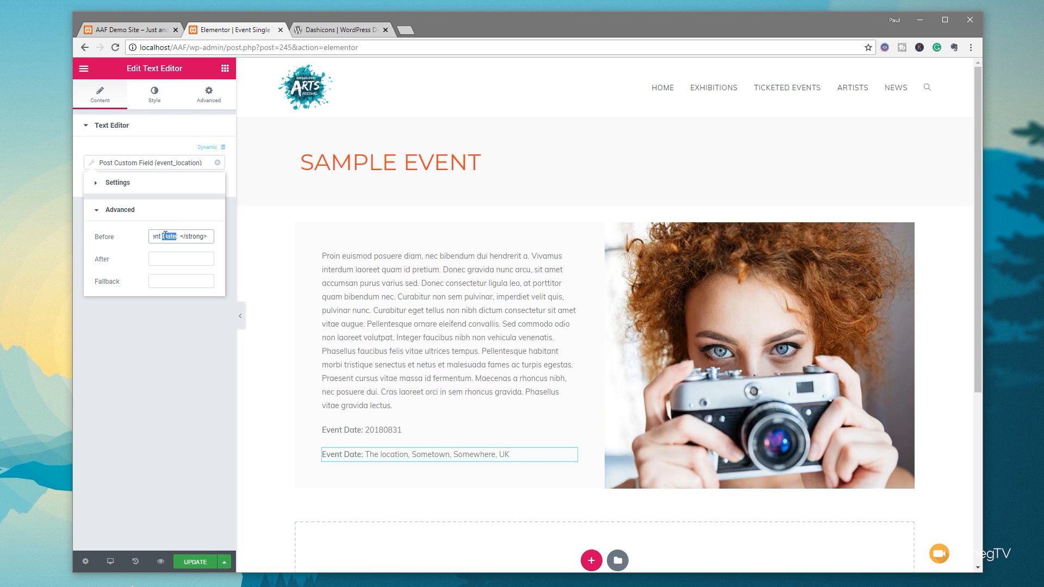
text(Location)
click(197, 371)
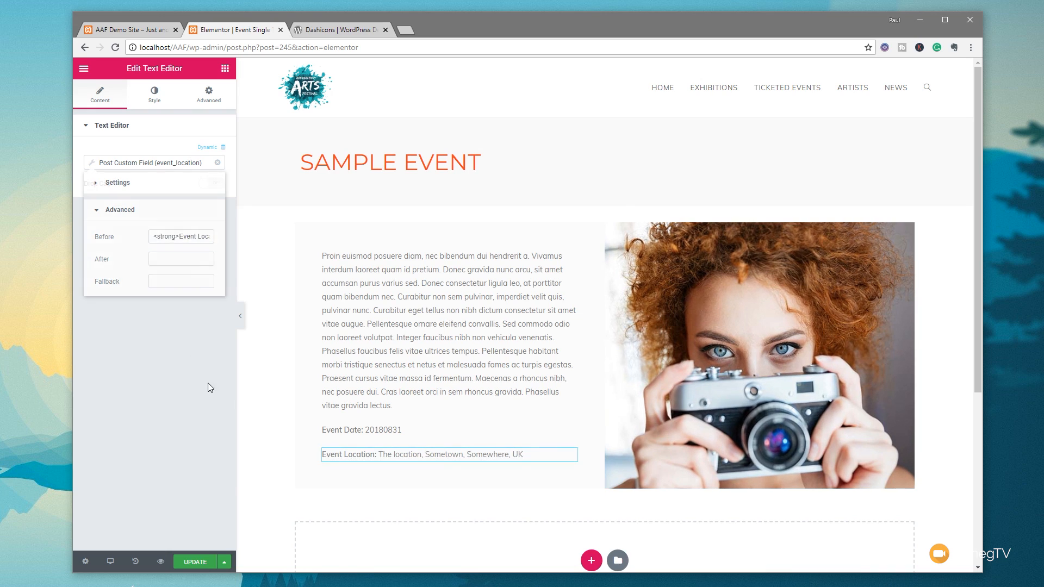
Duplicate the event location text widget and set the custom field key of the upper one to event_time
right_click(573, 459)
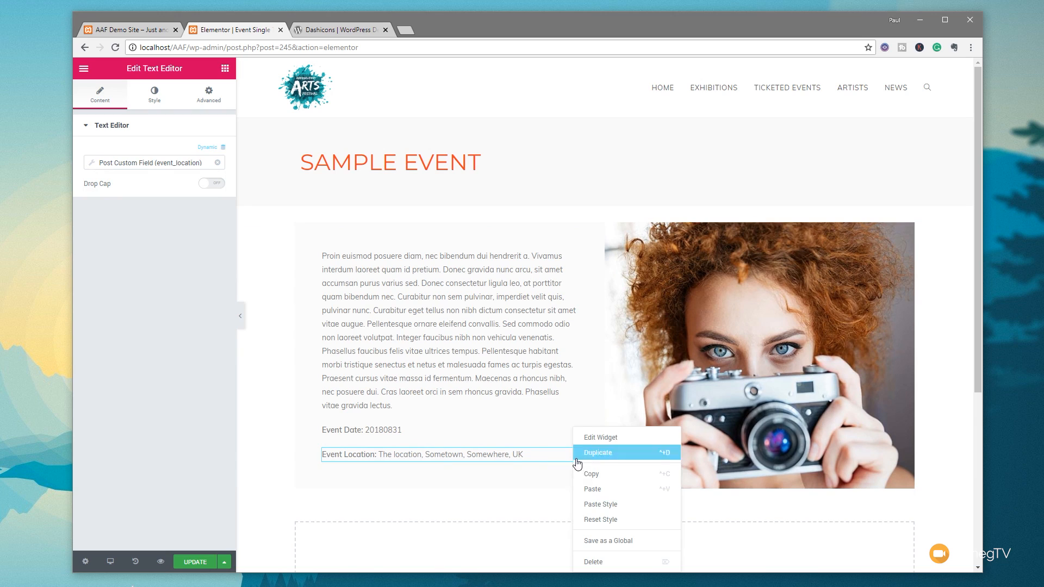
click(609, 461)
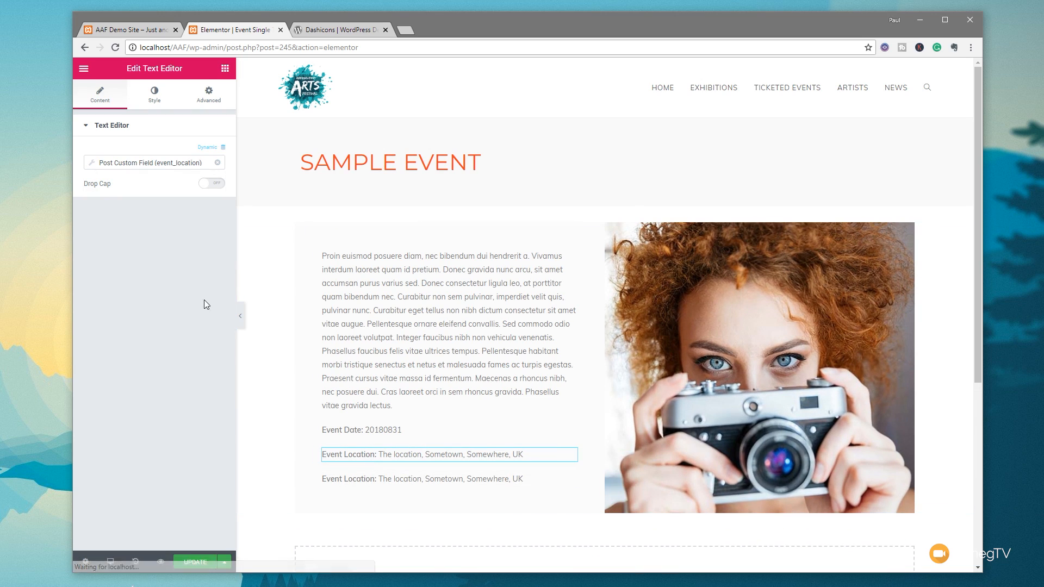
click(95, 164)
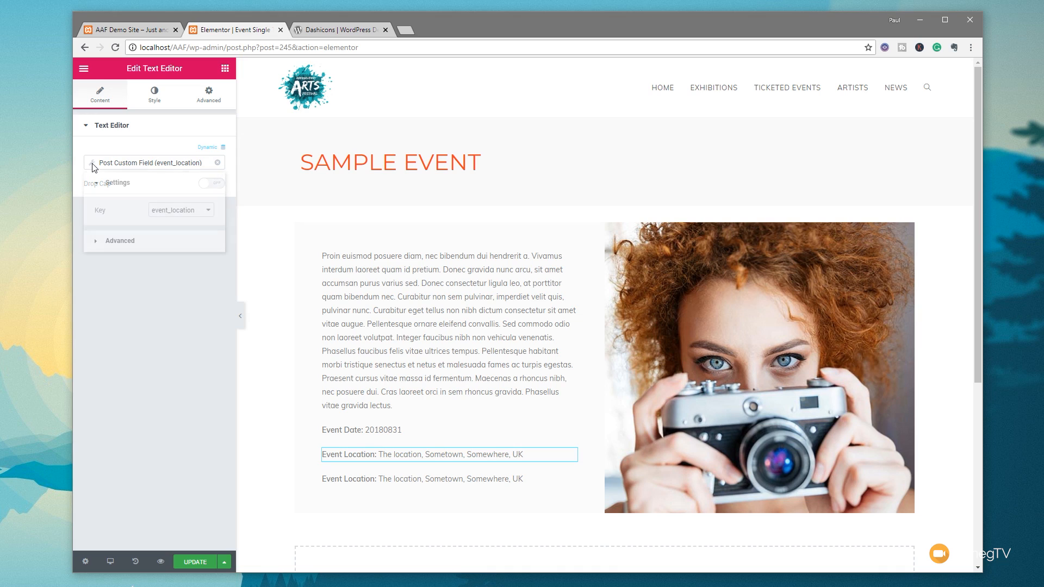
click(179, 212)
click(184, 249)
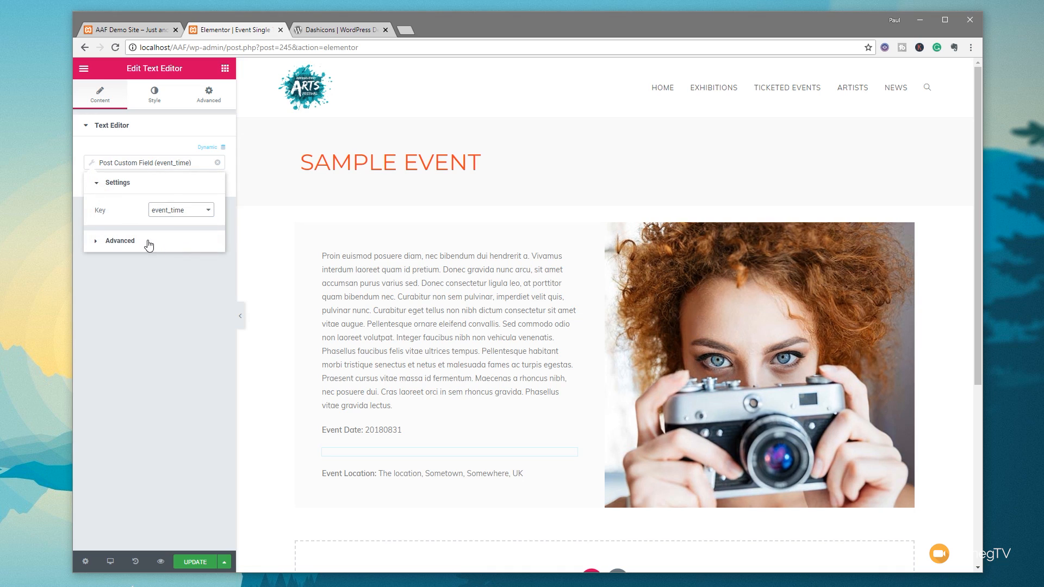
Change the label before the event_time value to "Event Time:", keeping the strong tags
click(145, 240)
click(198, 237)
drag(197, 237, 173, 238)
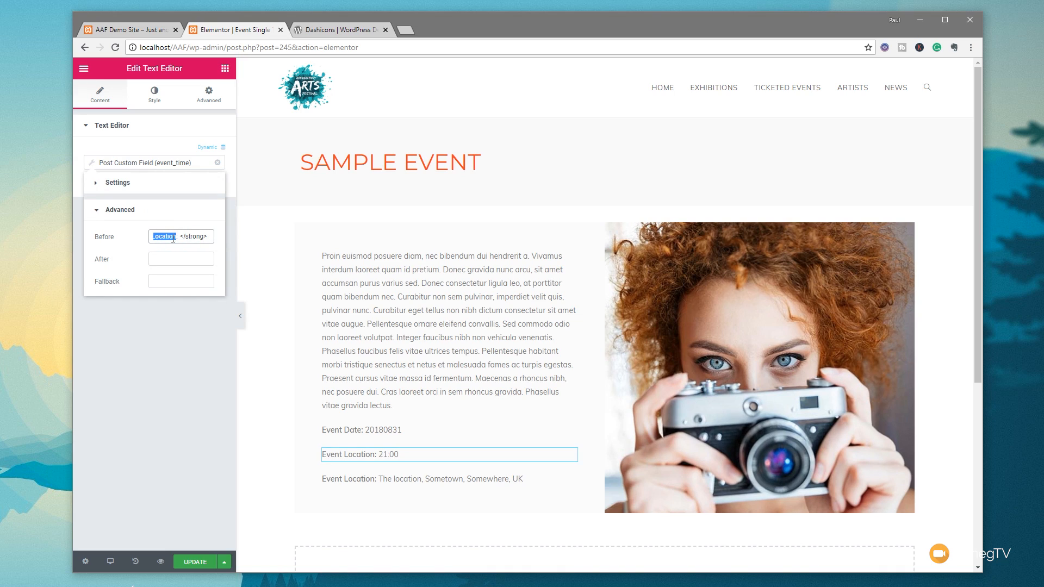
text(Time)
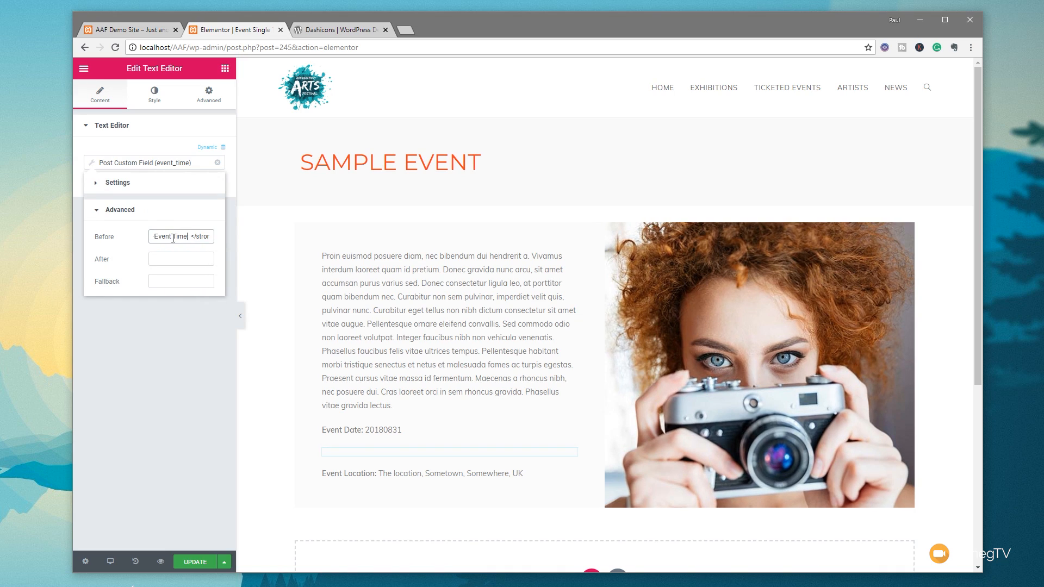
click(181, 326)
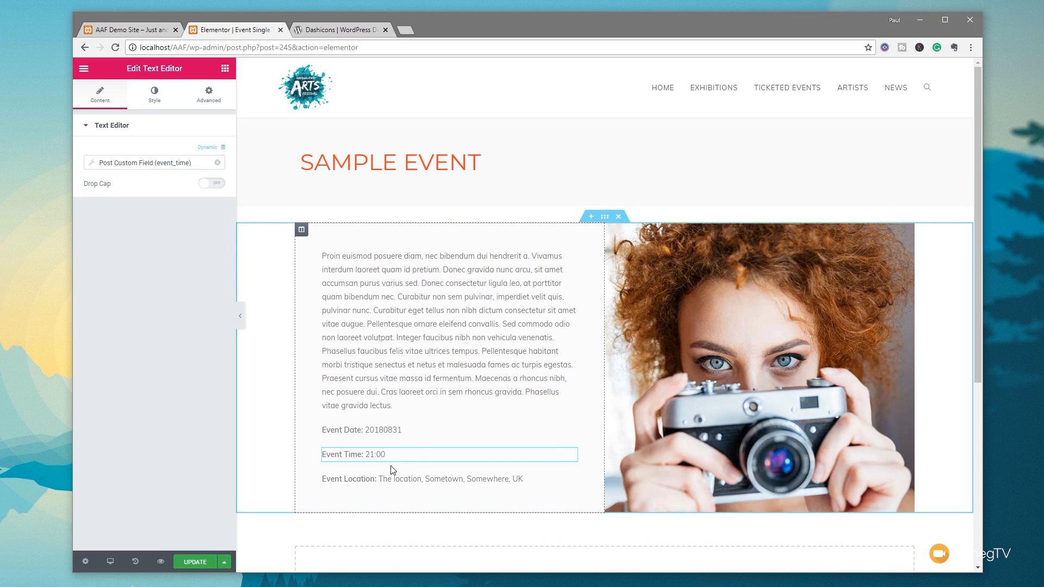
Update the event single template and publish it with the display condition Include, Event, All
click(186, 563)
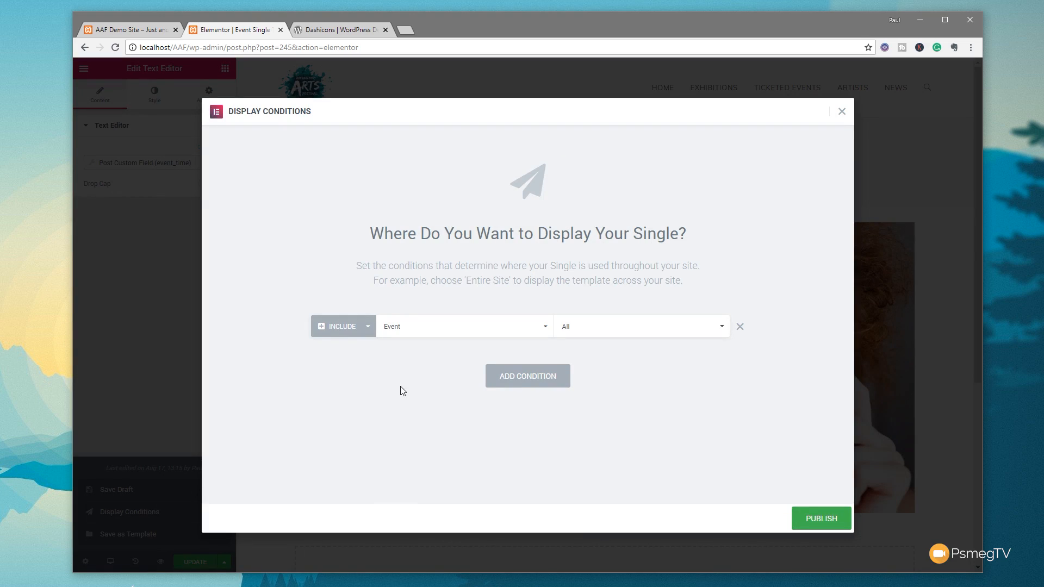
click(422, 329)
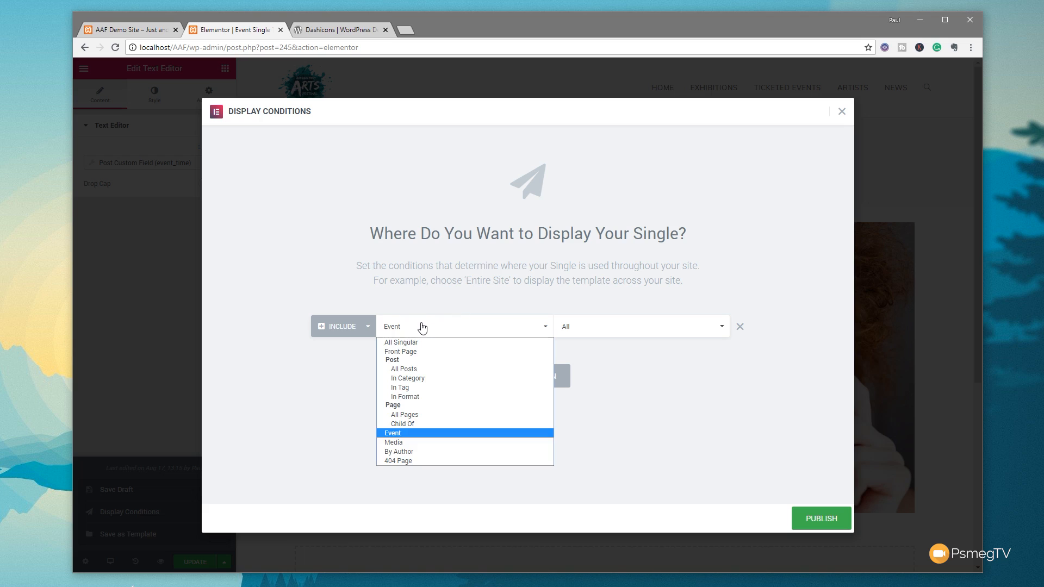
click(257, 423)
click(631, 330)
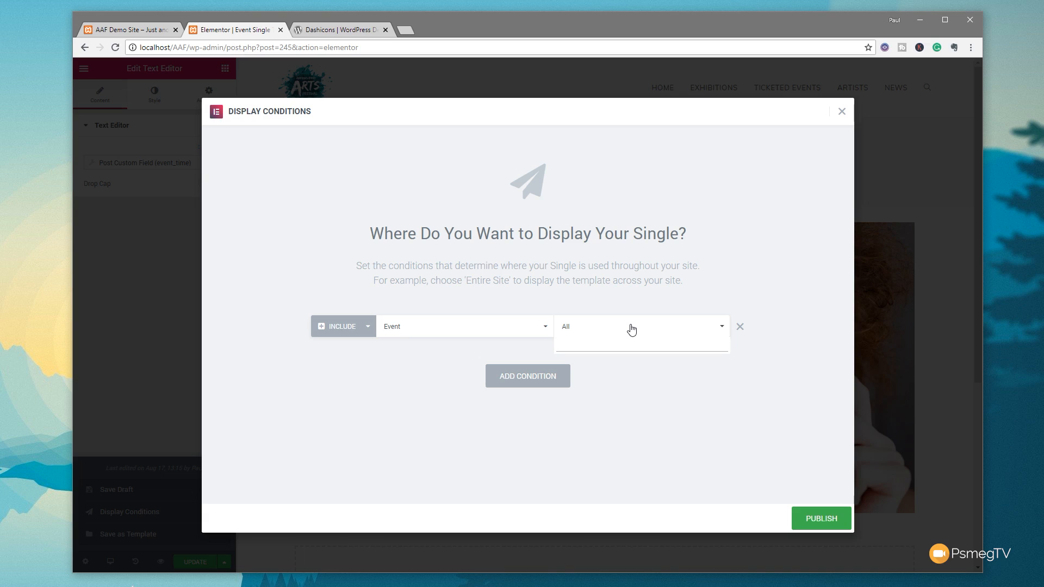
click(666, 411)
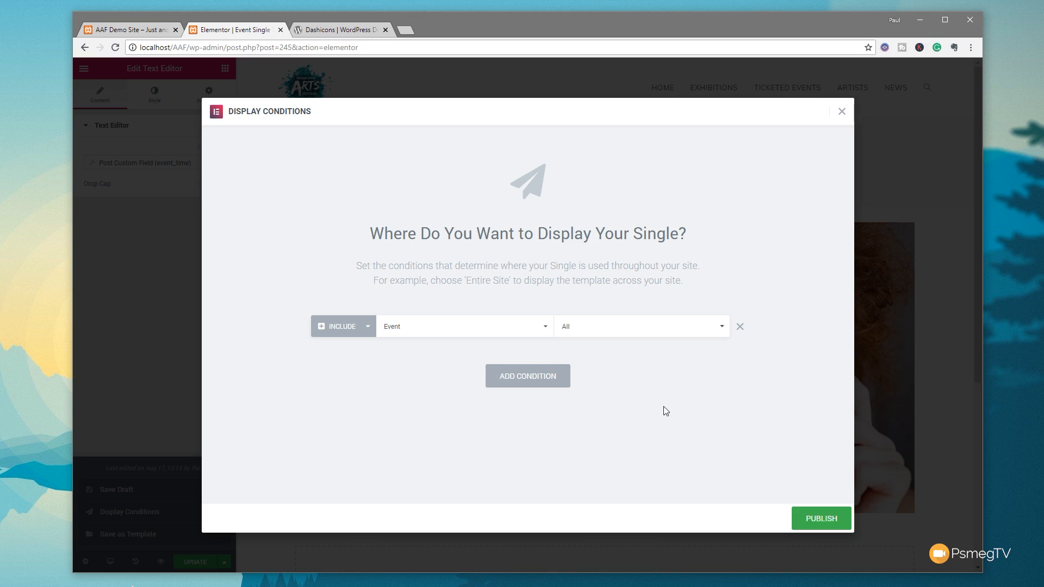
click(829, 520)
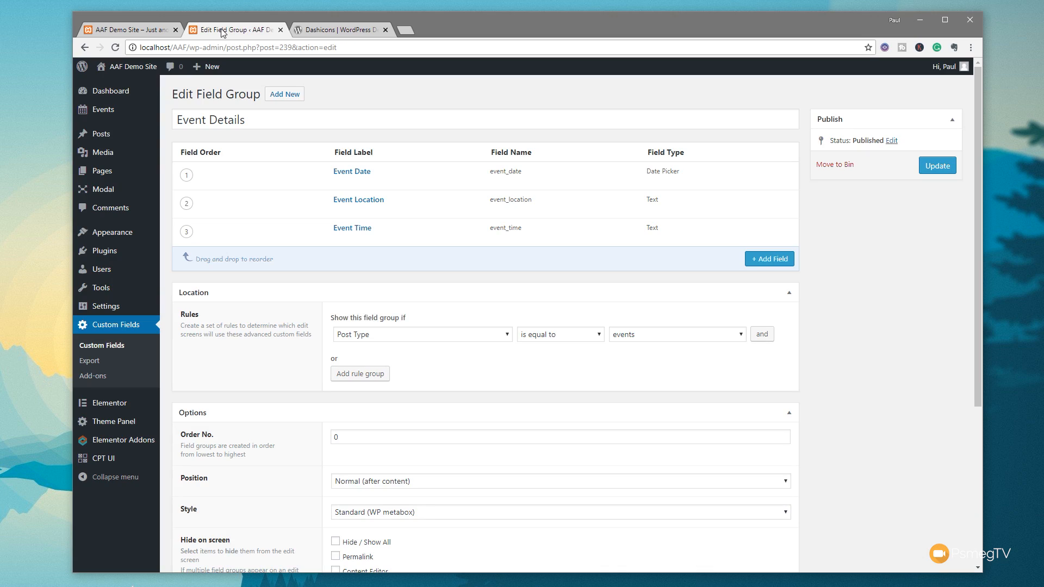
Set the Event Date field's save format to dd/mm/yy in the Event Details field group and update the group
click(364, 174)
scroll(289, 363, down, 1)
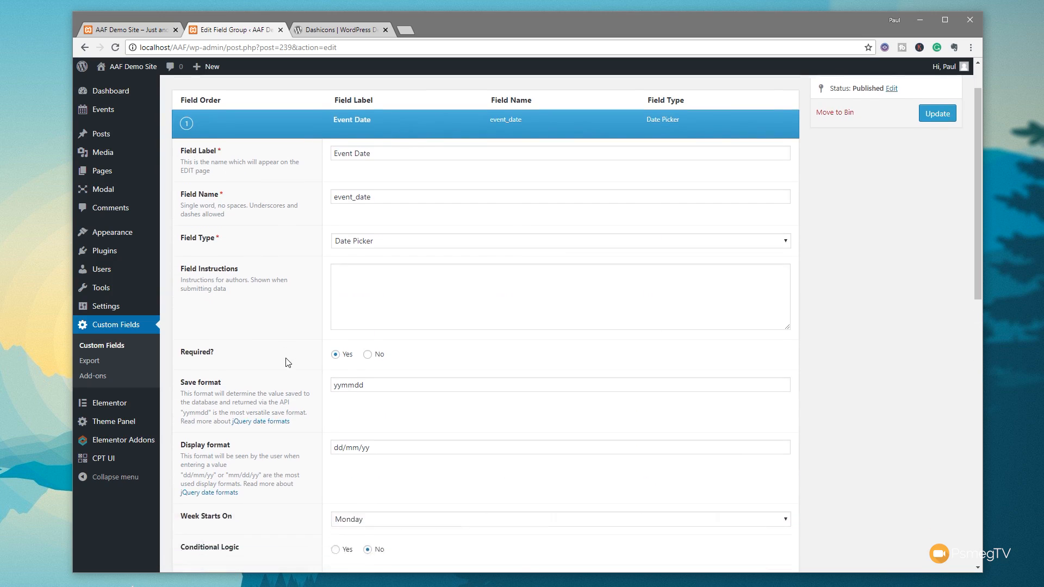
scroll(288, 362, down, 2)
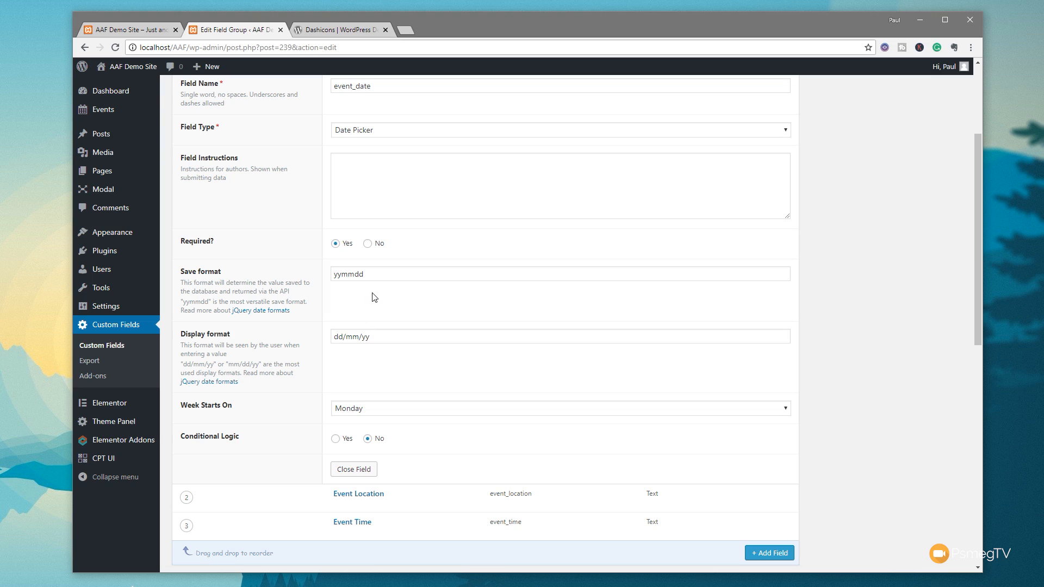
drag(373, 274, 335, 276)
text(dd/mm/yy)
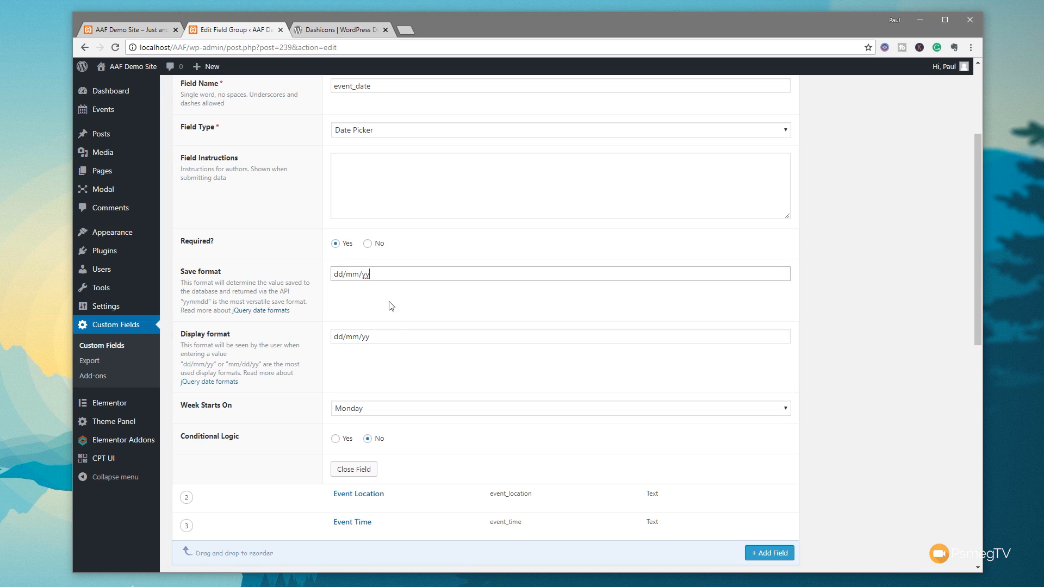
drag(392, 335, 321, 341)
click(379, 275)
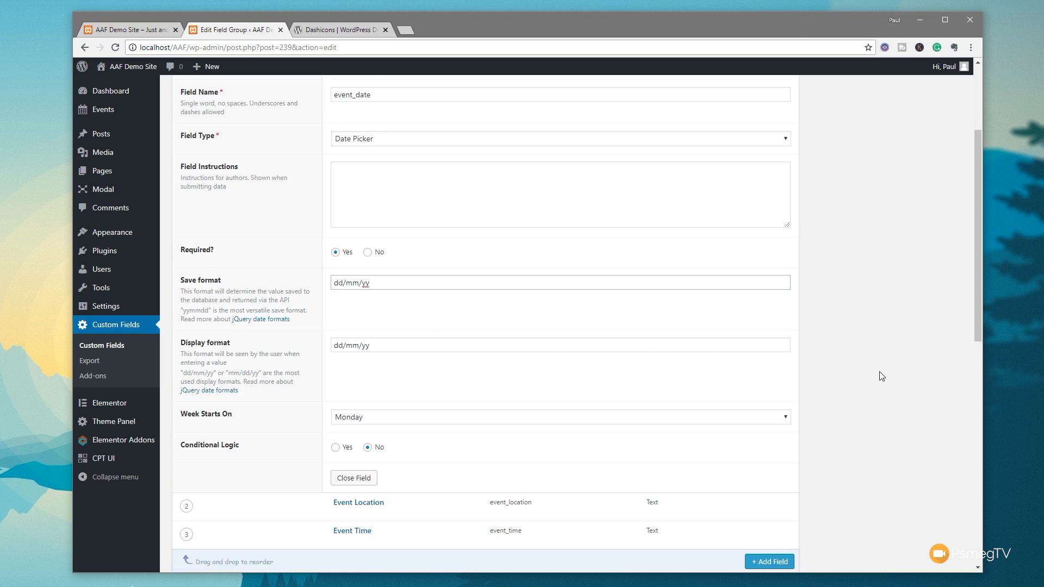
scroll(879, 375, up, 3)
click(933, 173)
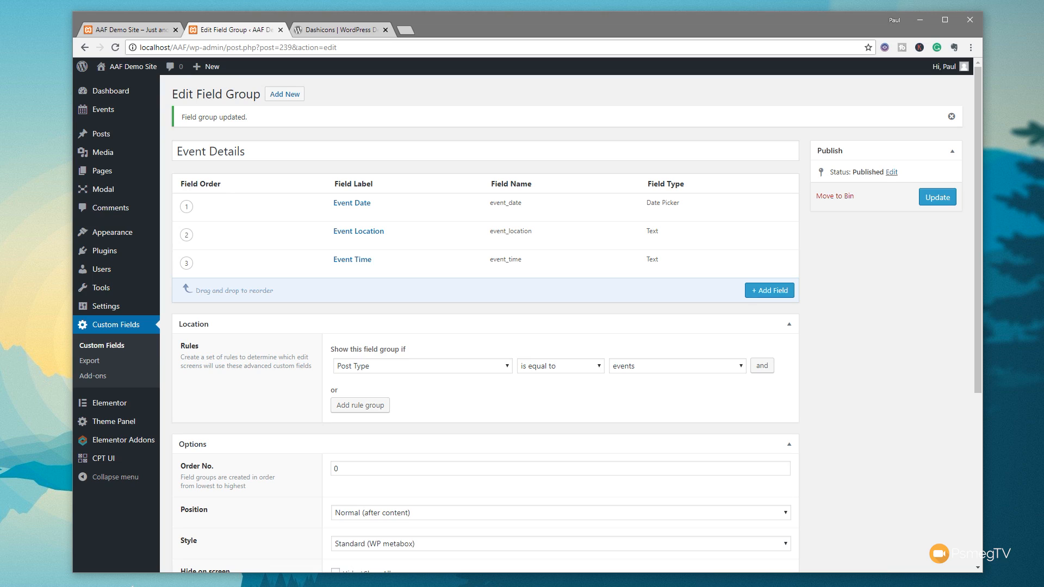
Set the event date of Another Event to 31/08/2018 and update the event
mouse_move(120, 110)
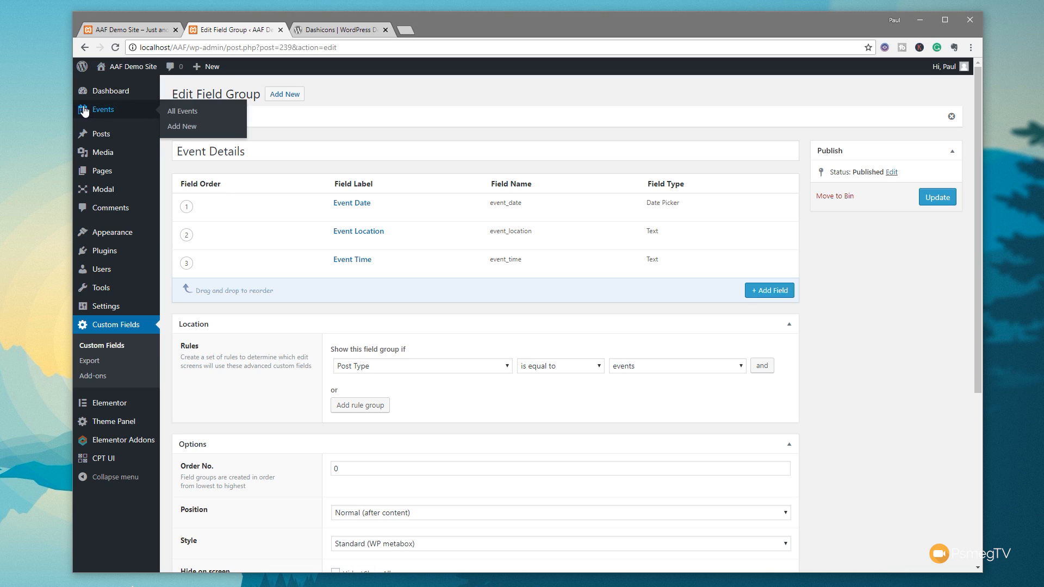
click(185, 112)
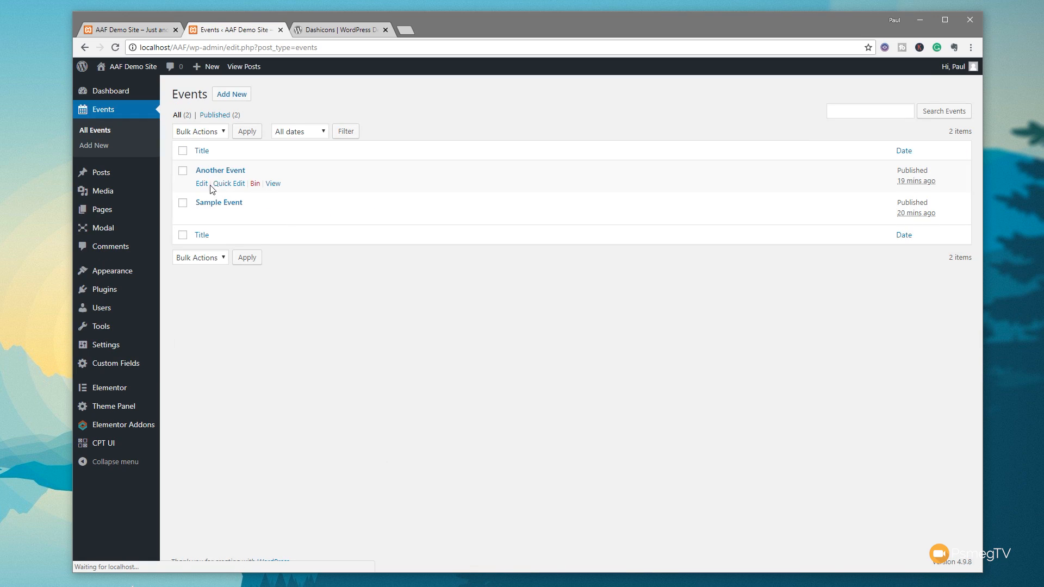
click(217, 172)
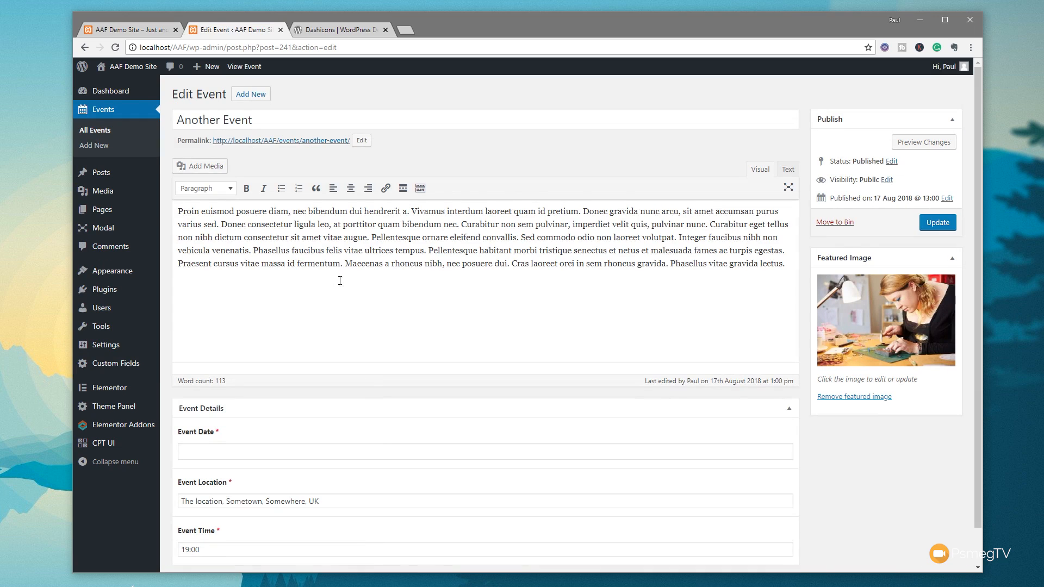
scroll(342, 305, down, 1)
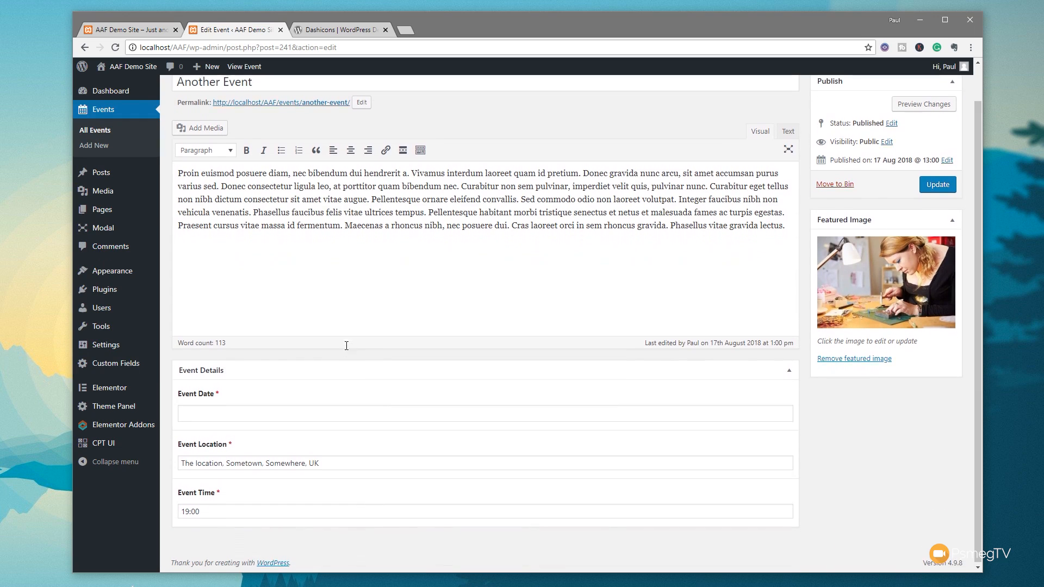
click(211, 411)
click(265, 523)
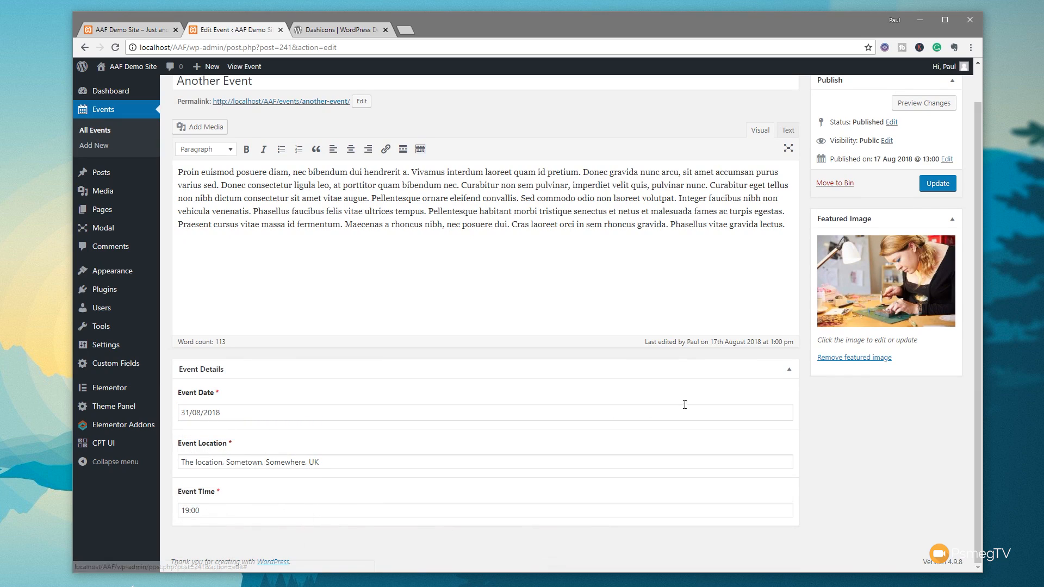
click(937, 183)
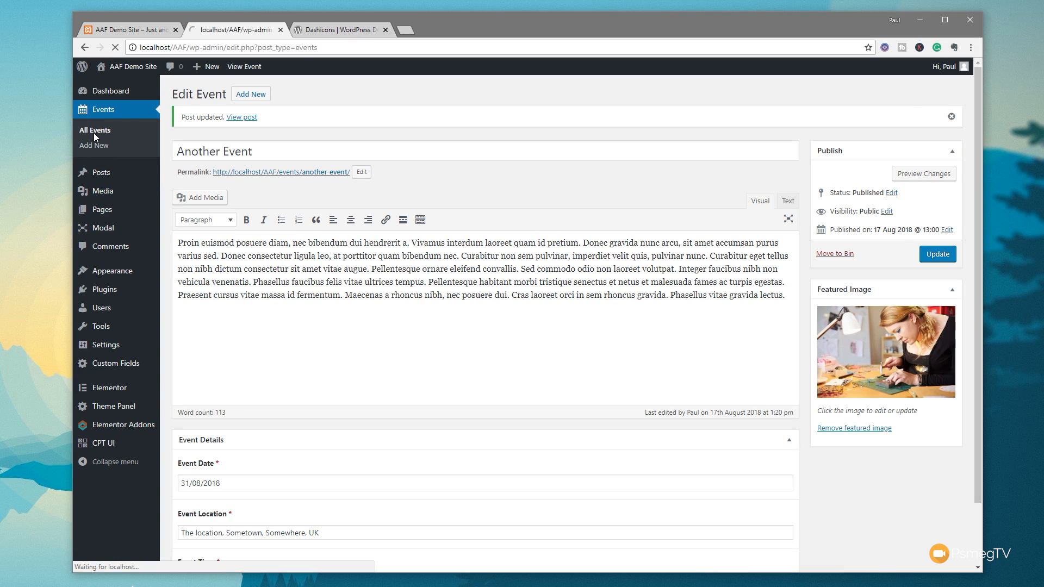
Set the event date of Sample Event to 27/08/2018 and update the event
click(93, 133)
click(206, 203)
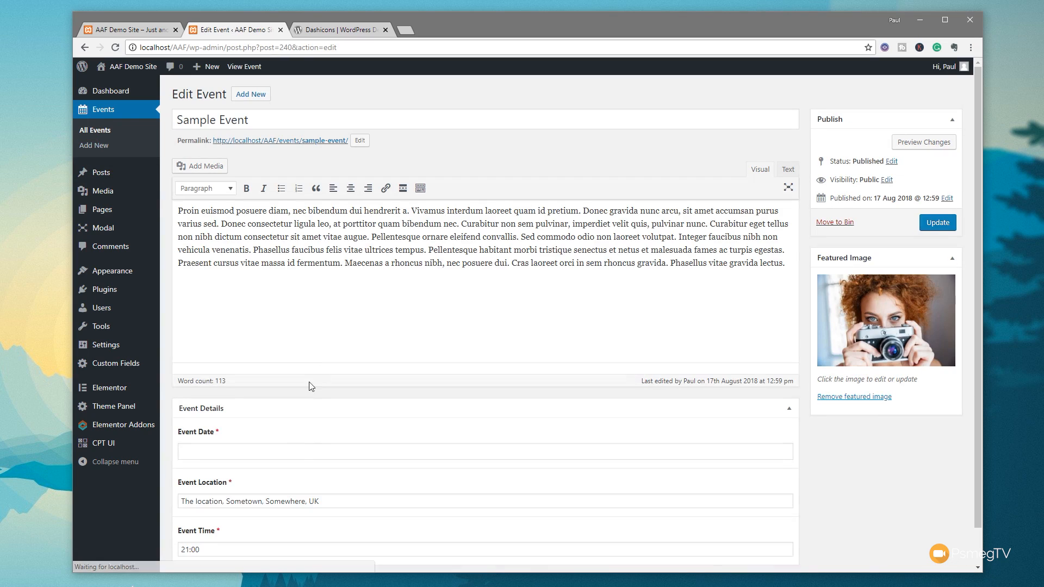
click(213, 452)
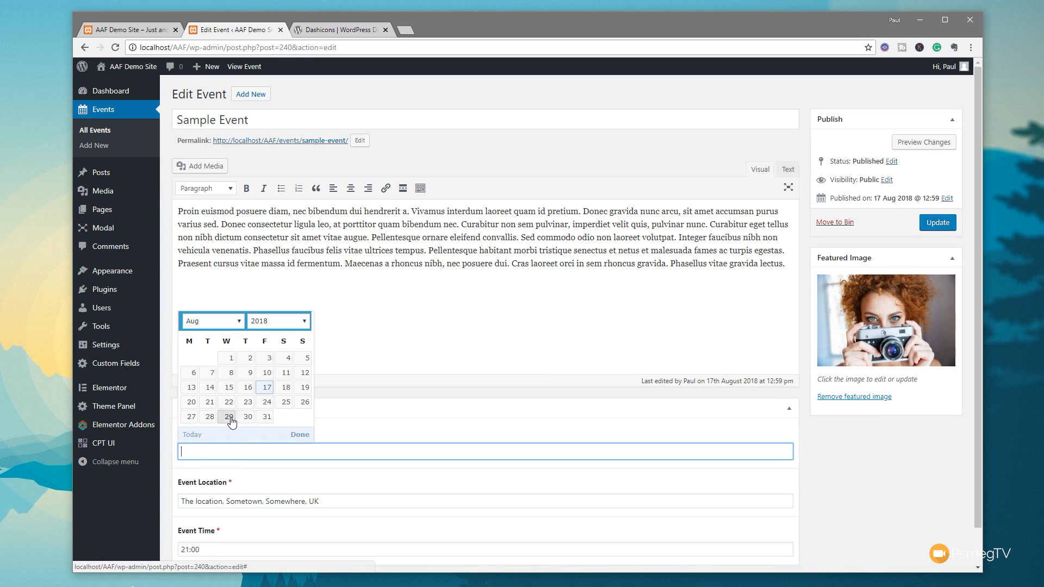
click(191, 416)
click(932, 227)
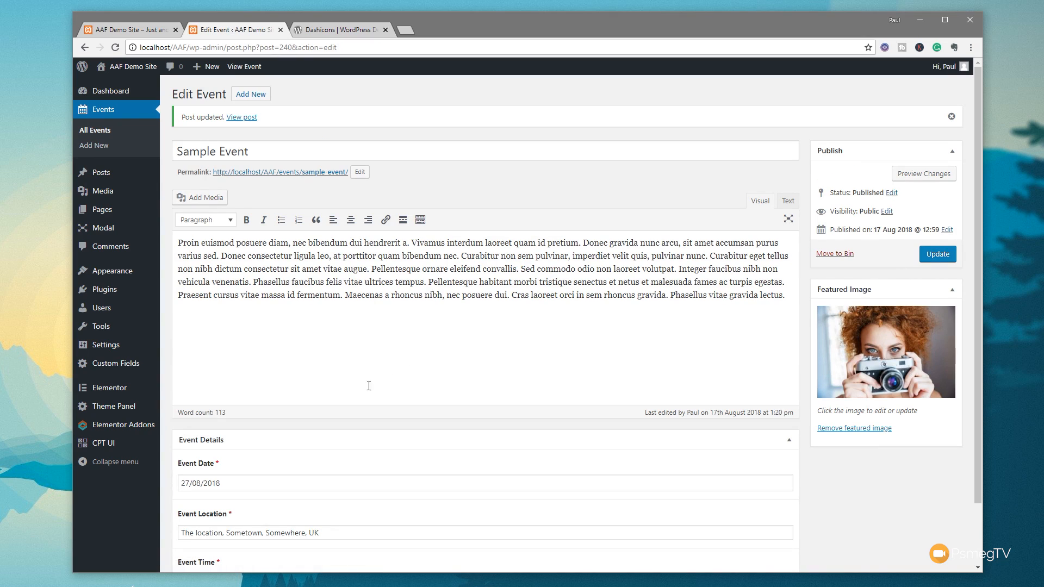
click(935, 254)
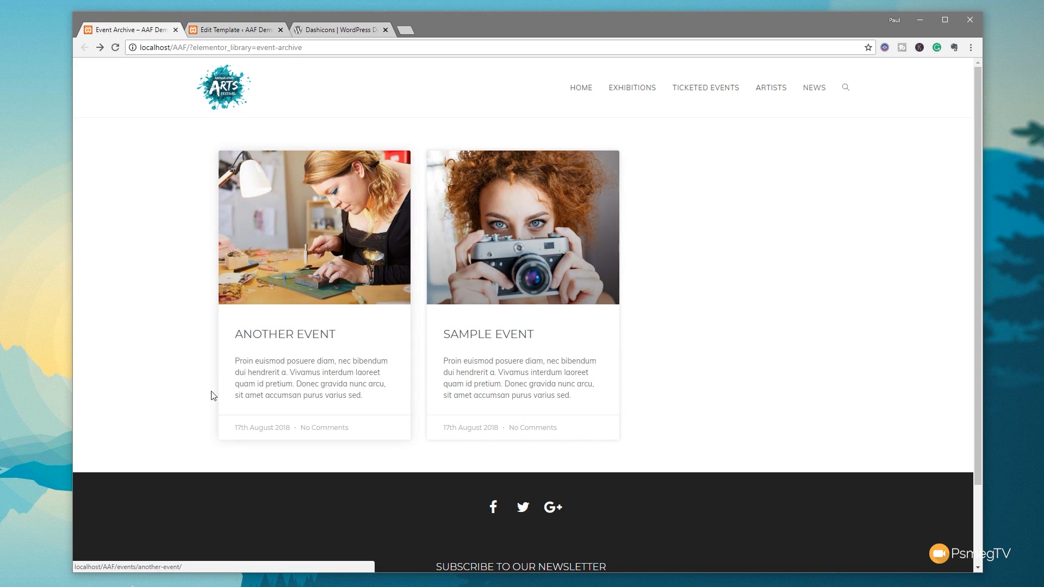
View Another Event from the archive preview, and copy the Event Archive template's shortcode from the Elementor template list
click(305, 232)
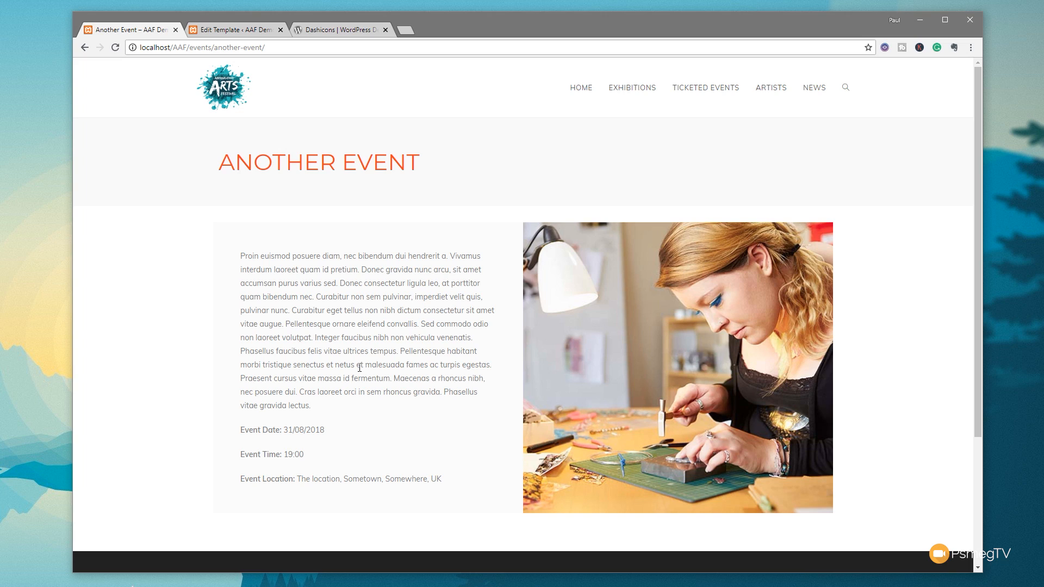
click(243, 31)
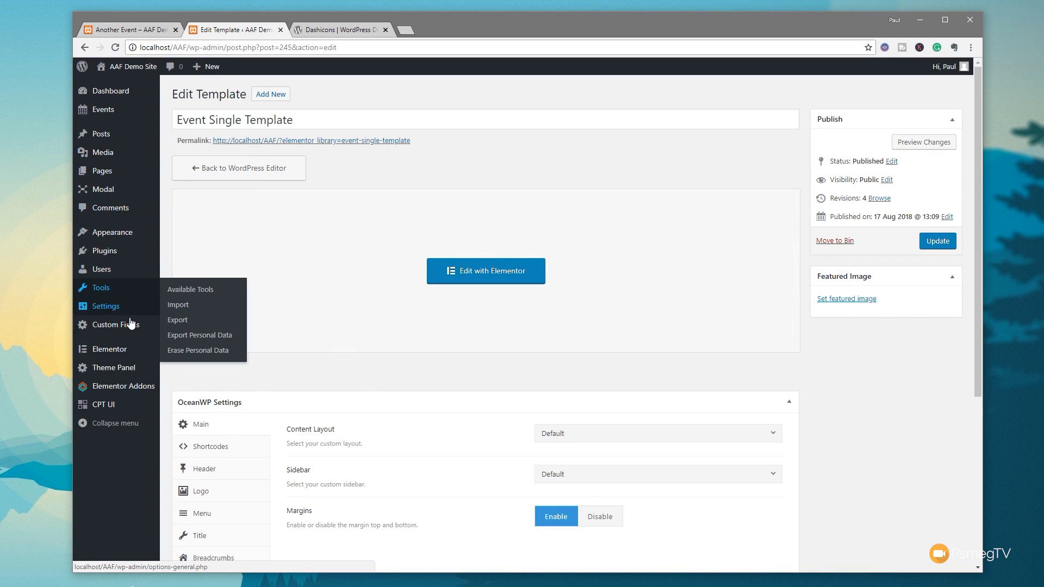
click(201, 355)
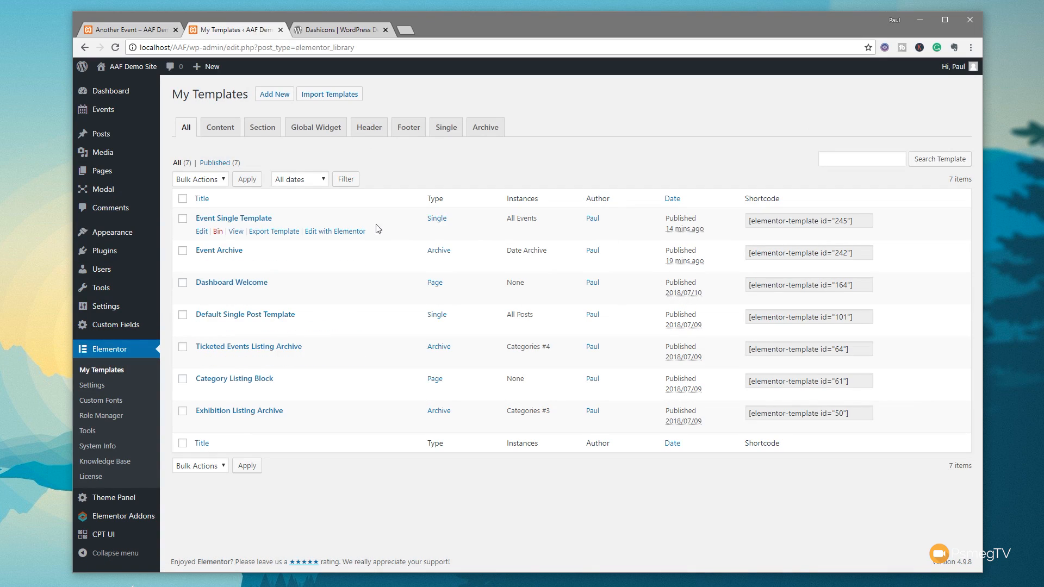
click(812, 255)
right_click(812, 257)
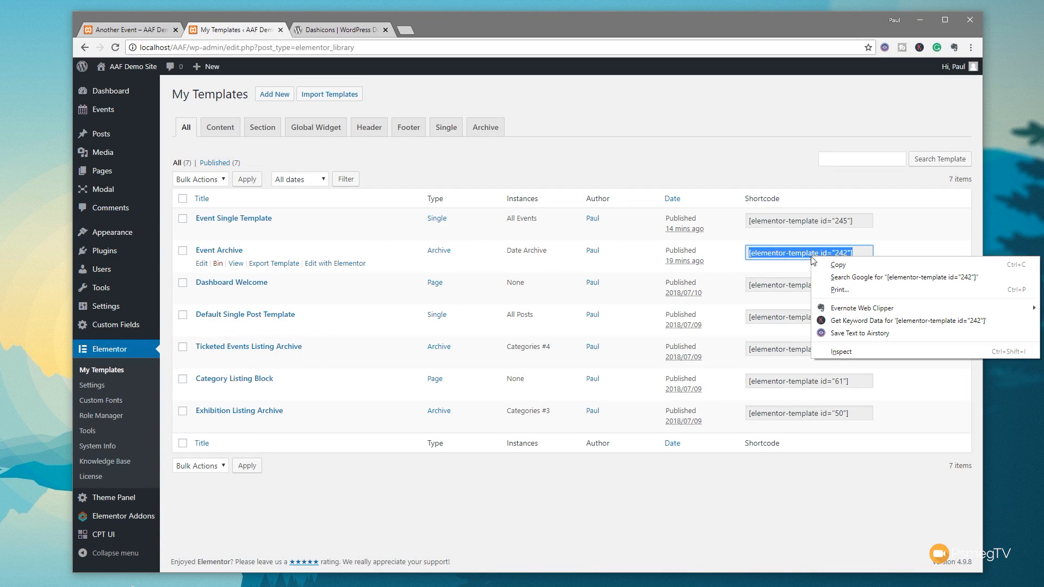
click(832, 264)
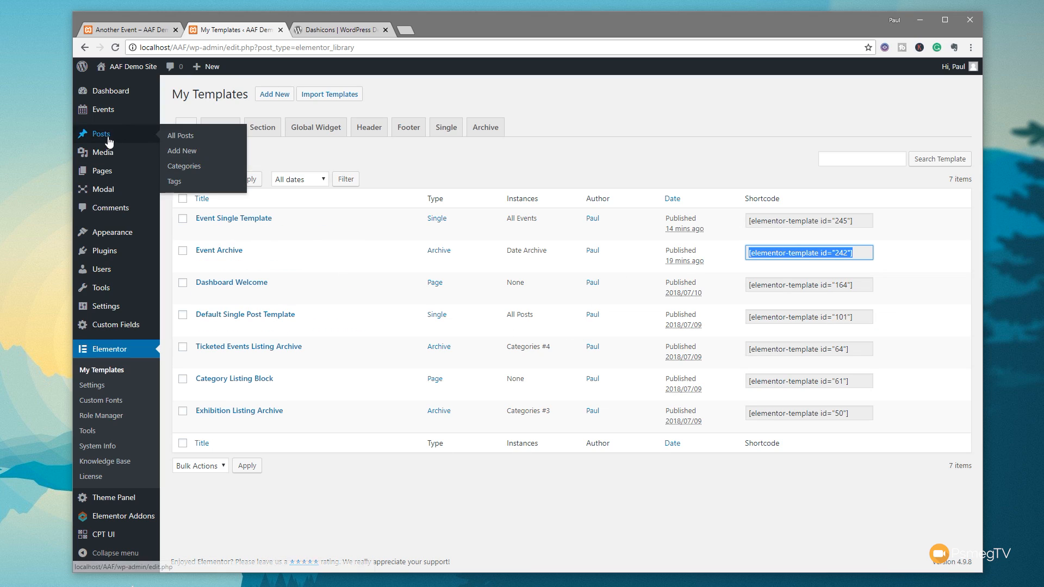
Add a new page titled "Events List"
mouse_move(103, 172)
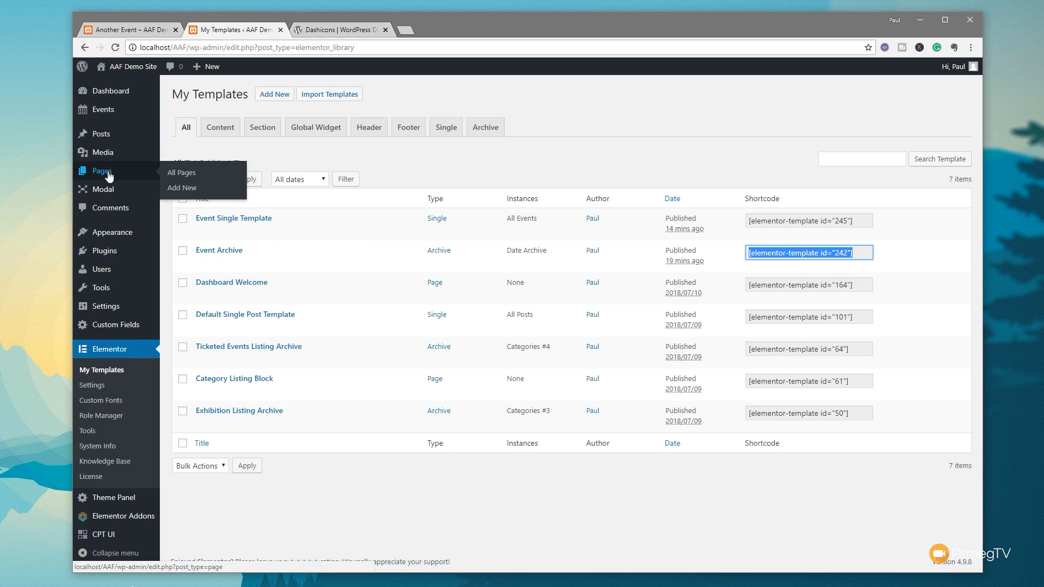
click(177, 190)
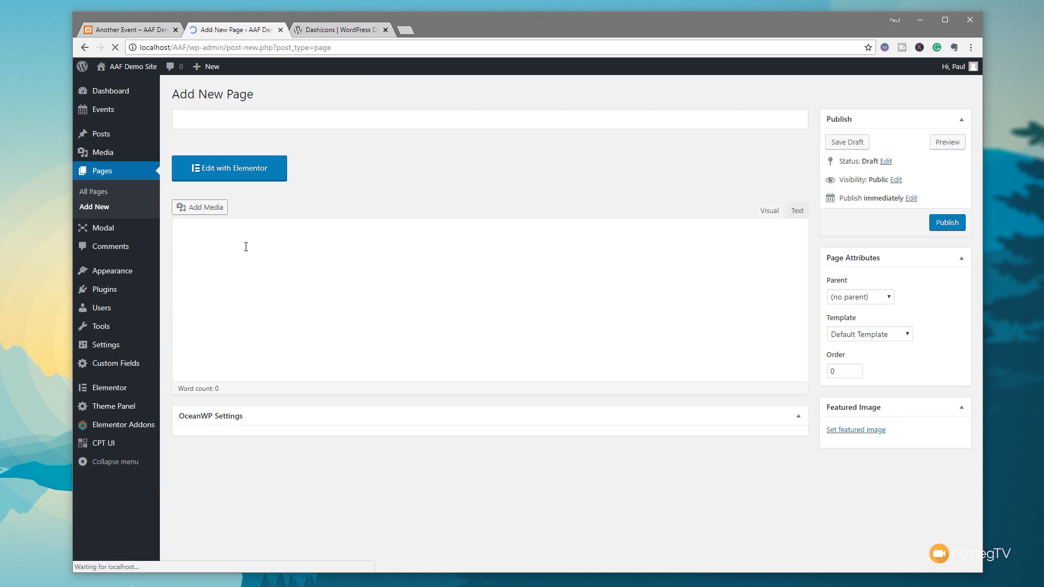
click(232, 121)
text(Events List)
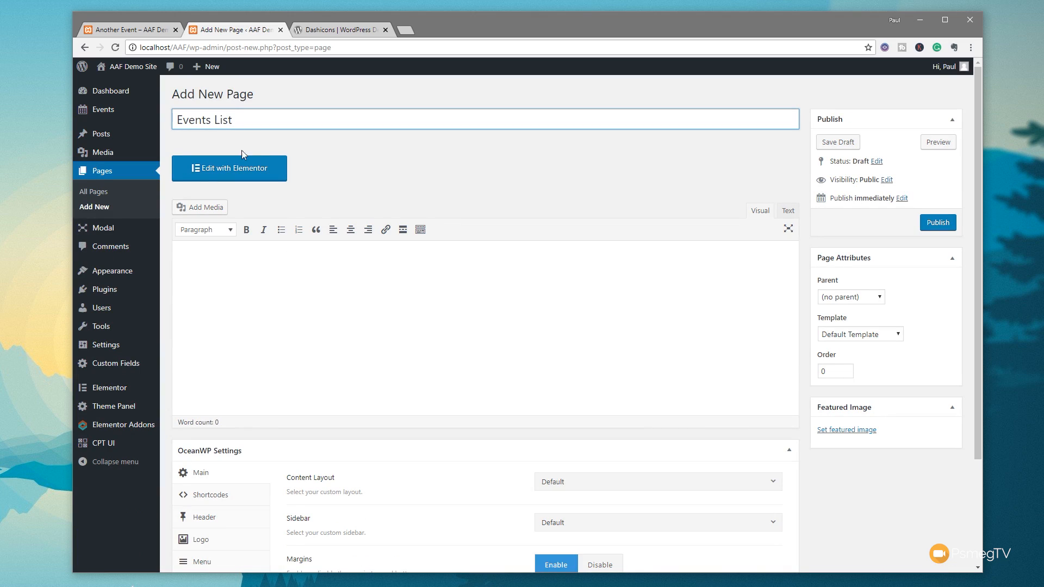
Paste the shortcode [elementor-template id="242"] into the page content as plain text and publish the page
click(218, 258)
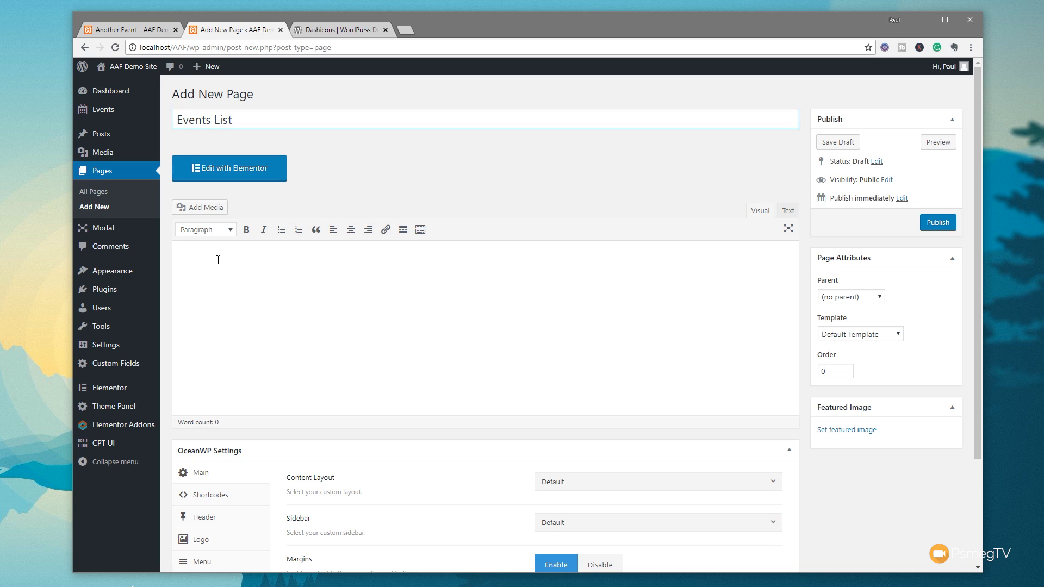
click(787, 212)
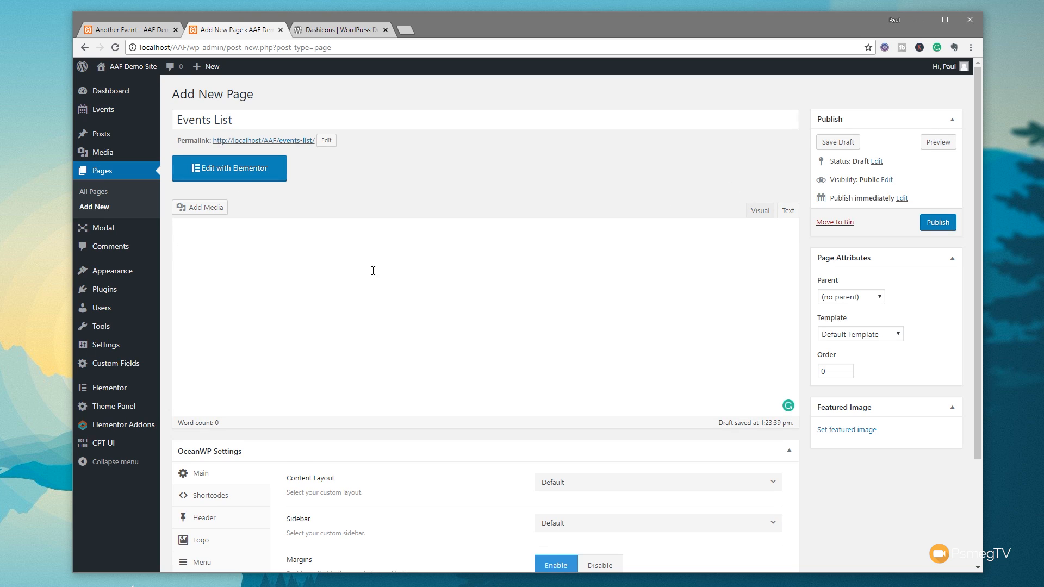
click(761, 213)
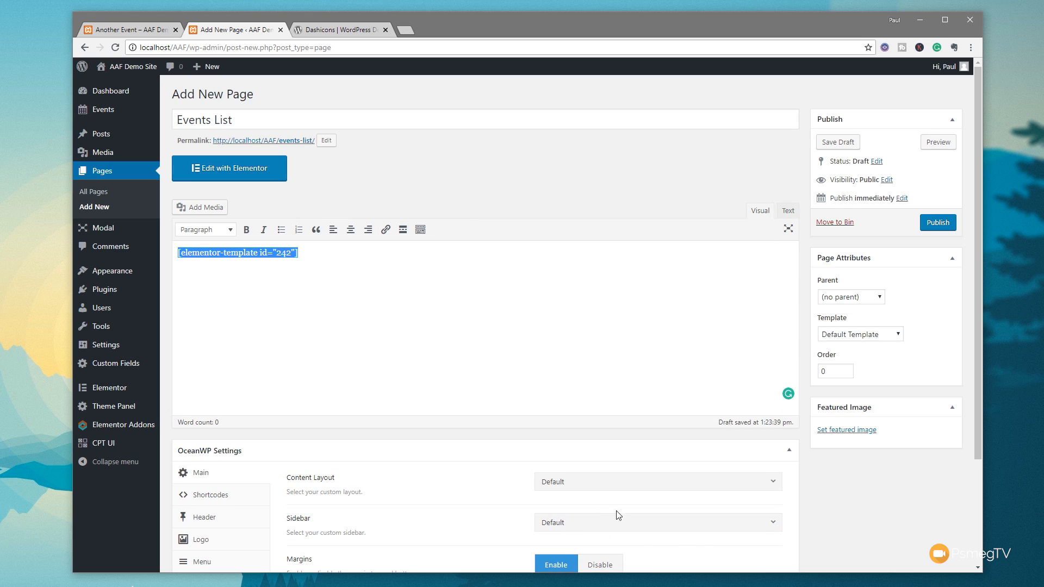
scroll(558, 527, down, 2)
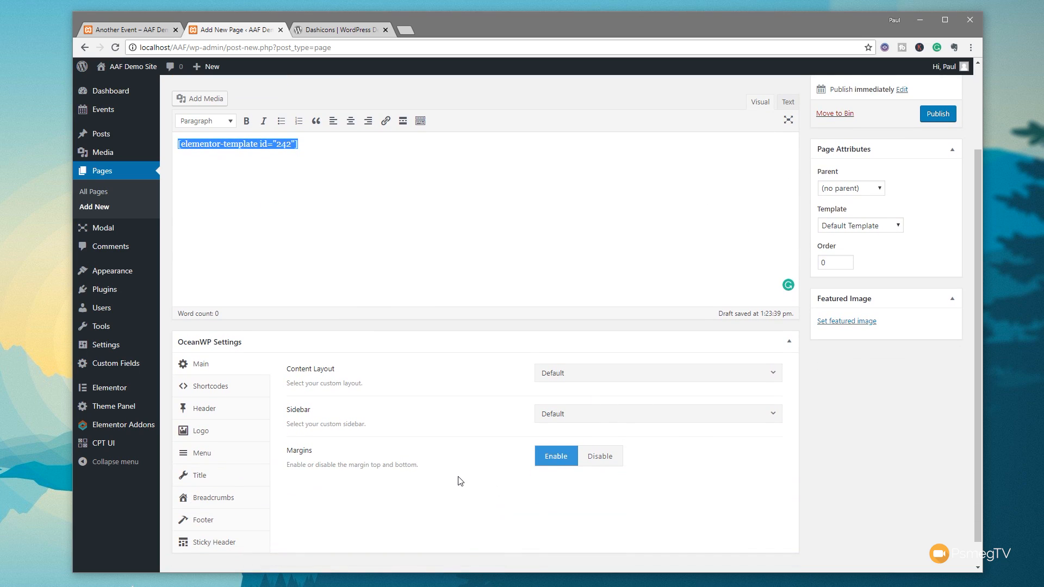
scroll(460, 478, up, 2)
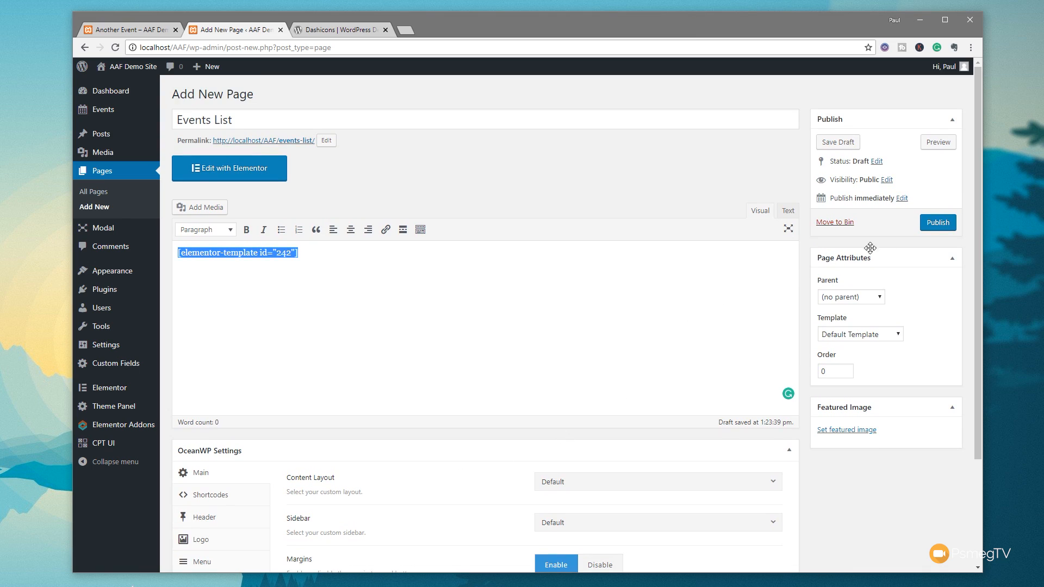
click(939, 223)
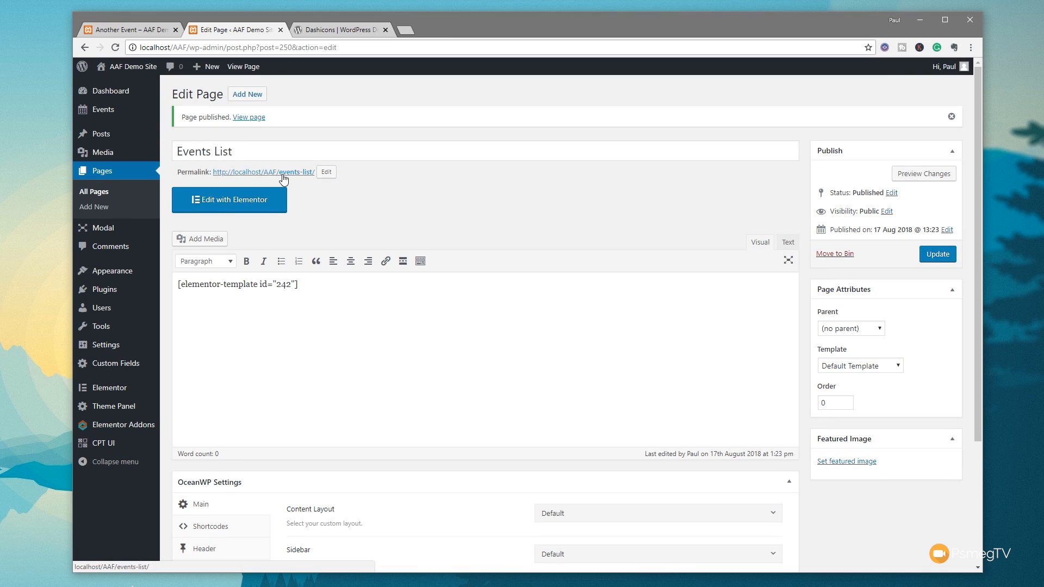
View the published Events List page in a new tab and check the Another Event and Sample Event pages it links to
middle_click(283, 173)
click(321, 30)
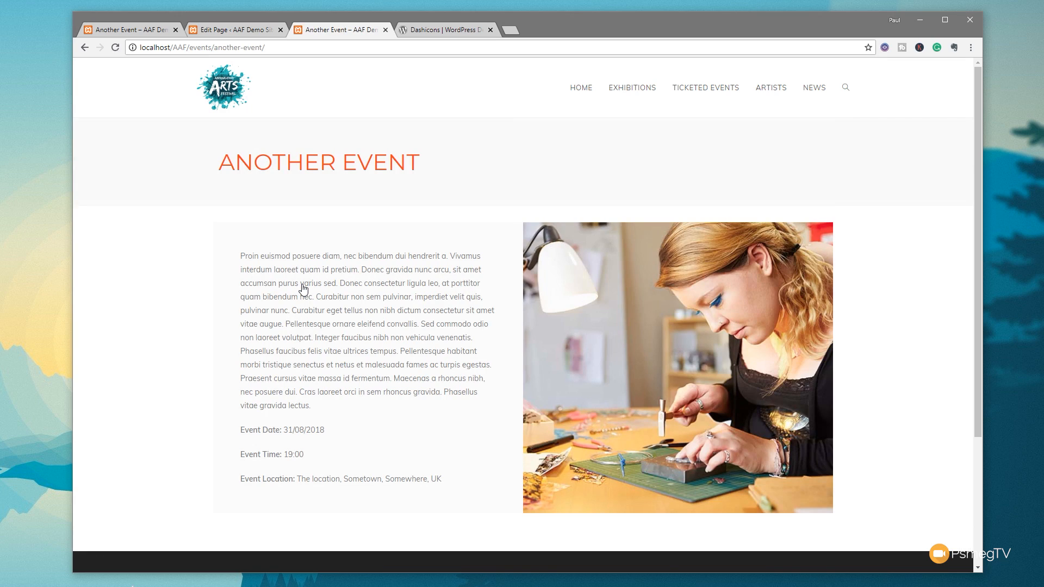
key(alt+Left)
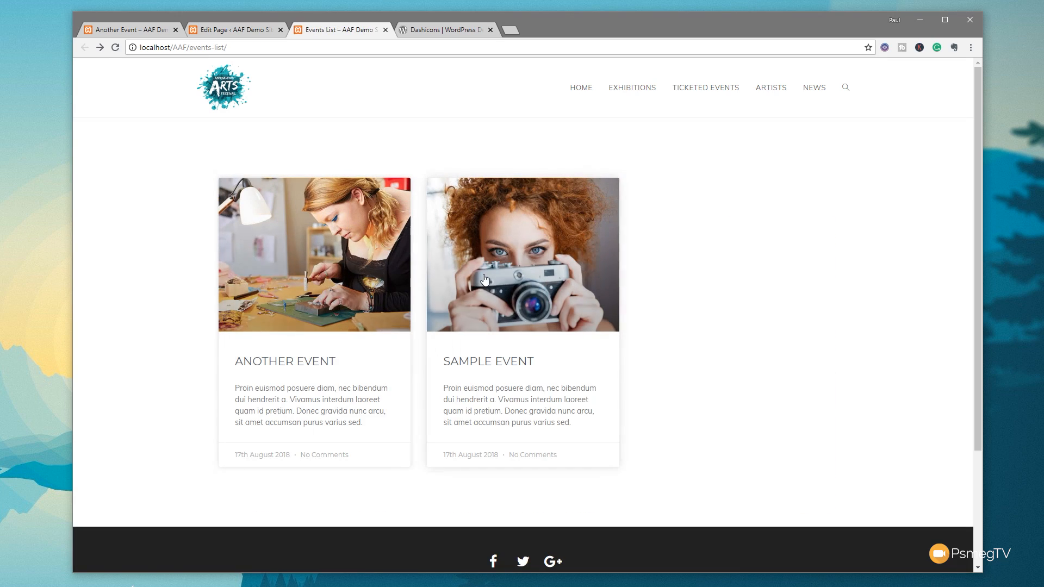
click(485, 279)
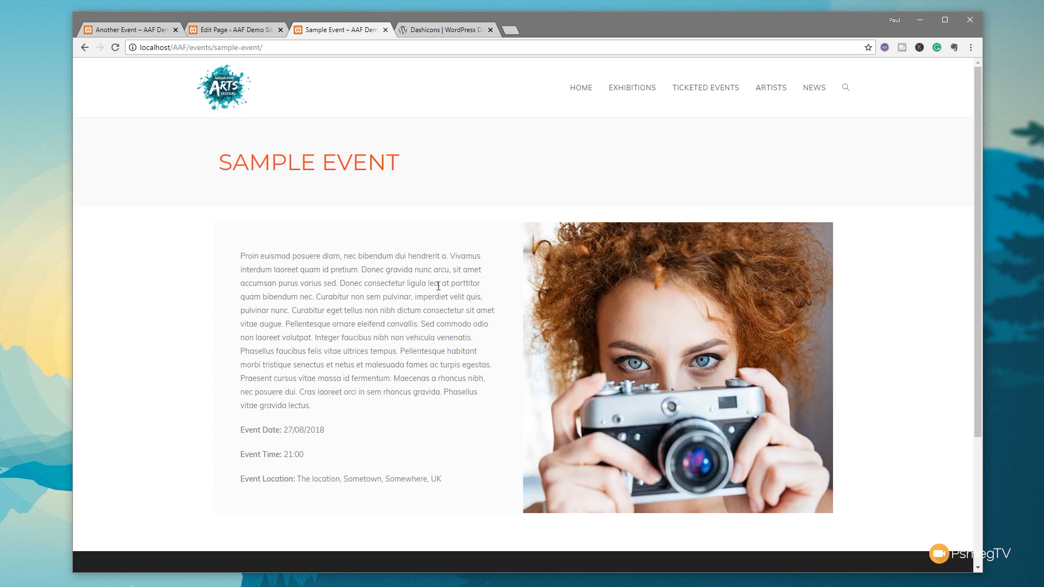
key(alt+Left)
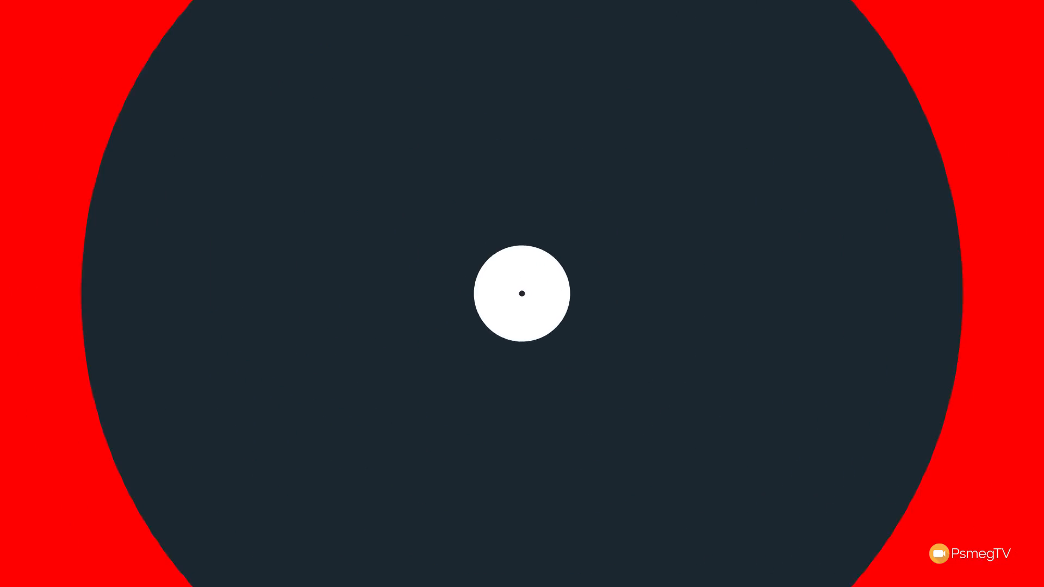